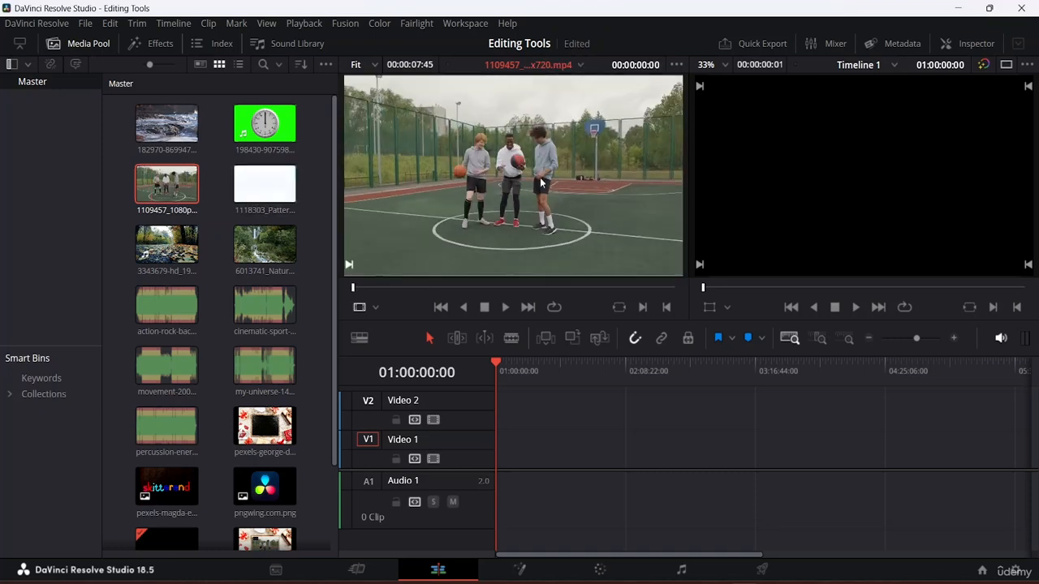
Place the basketball clip at the start of the Video 1 track and move the playhead to 01:00:07:01.
mouse_move(531, 180)
mouse_down()
mouse_move(605, 489)
mouse_move(543, 454)
mouse_up()
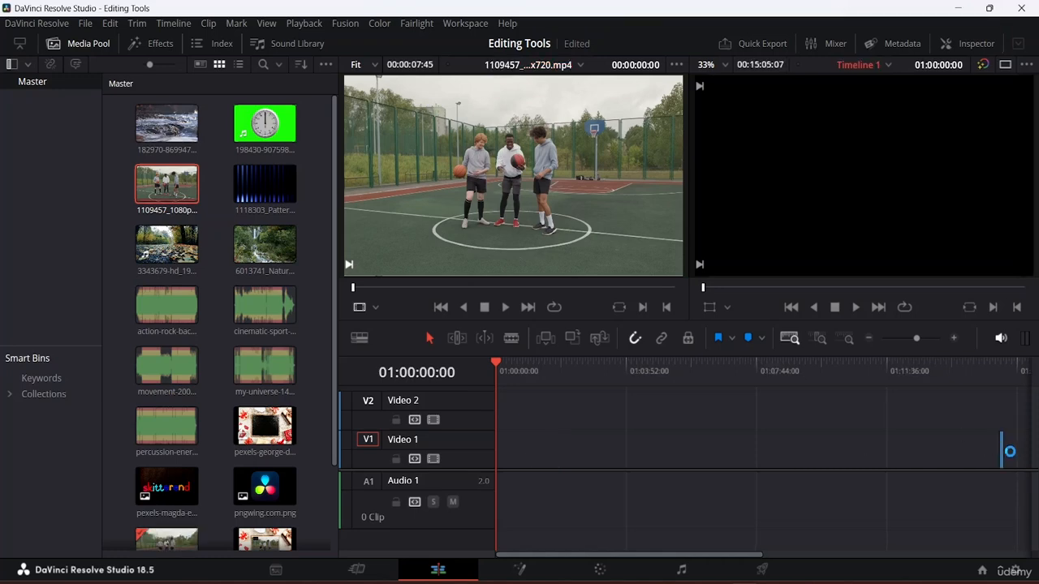
drag(1001, 455, 499, 456)
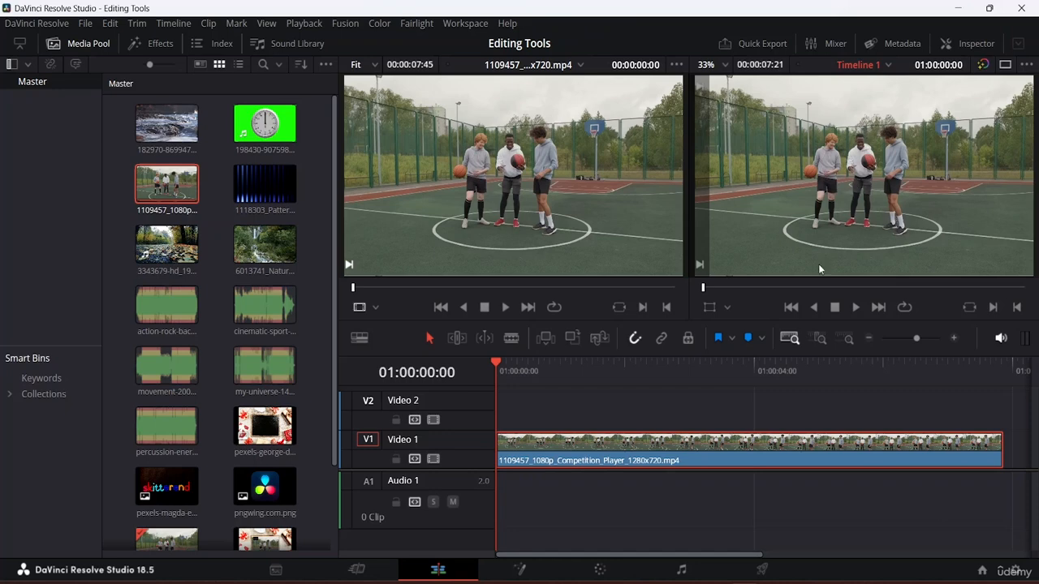
click(726, 308)
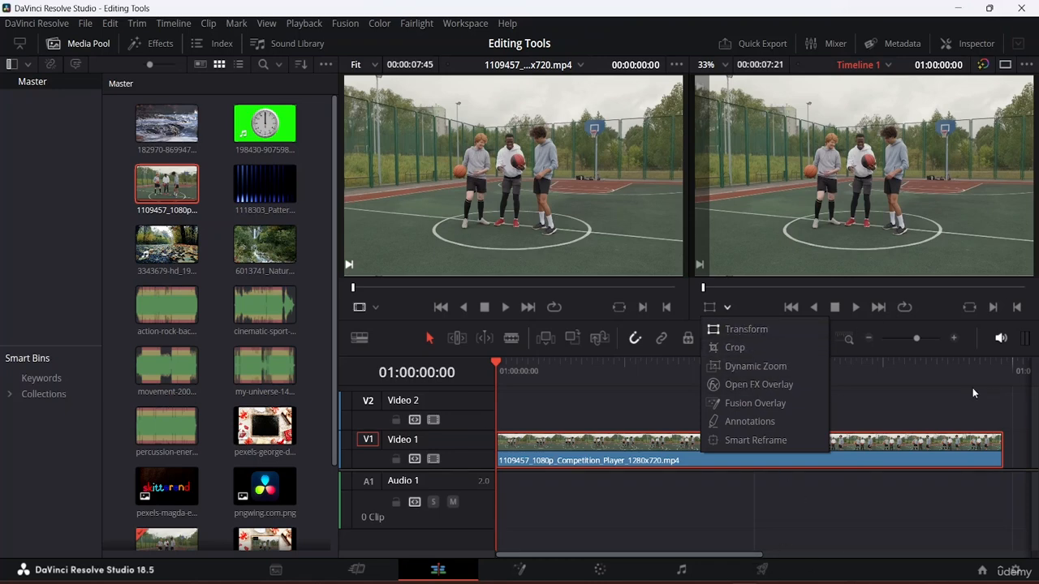
click(951, 384)
click(952, 384)
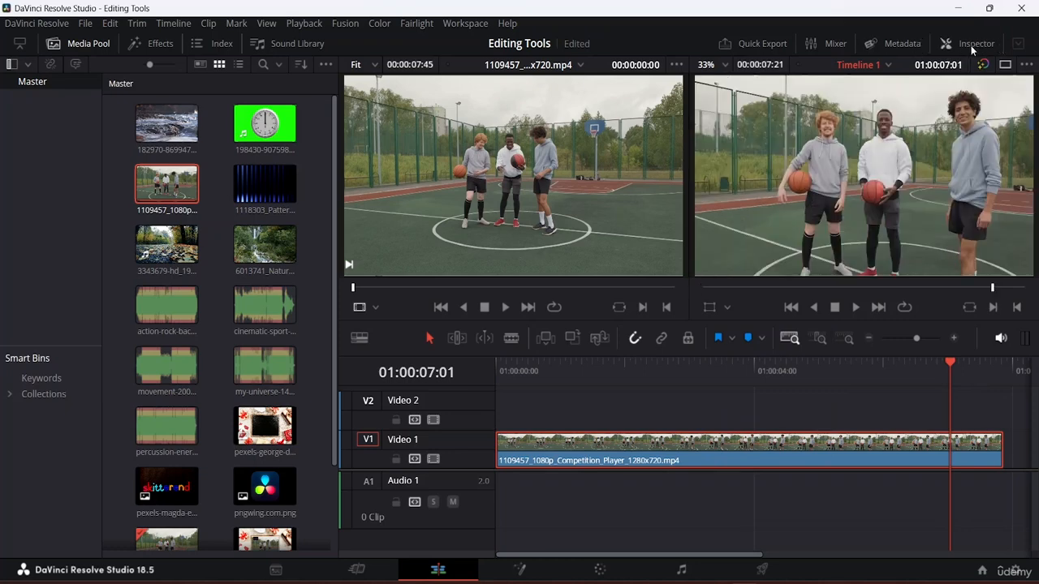
Look through the clip details in the metadata of the basketball clip, and close the metadata view.
click(907, 45)
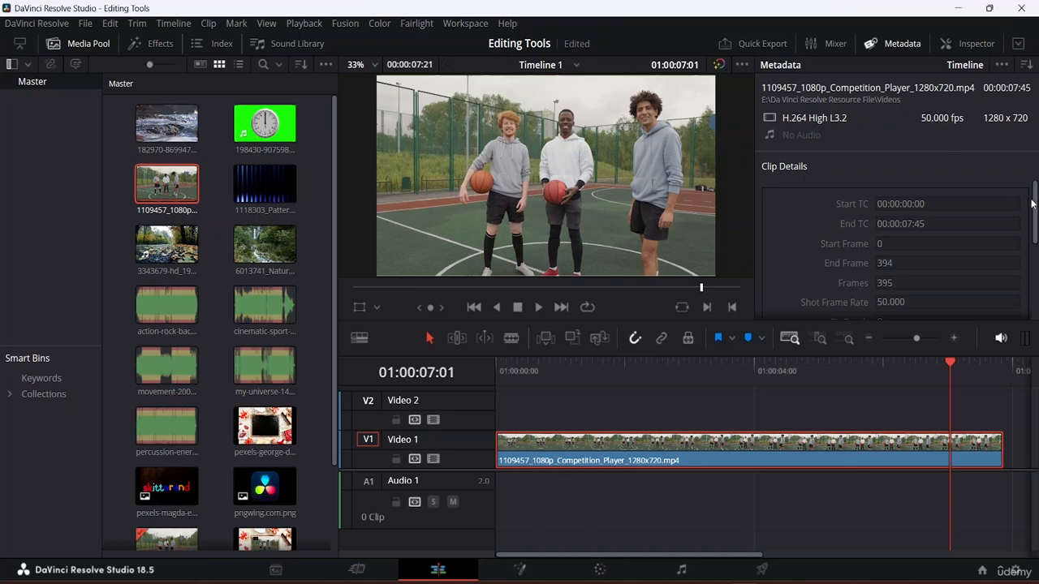
drag(885, 318, 885, 382)
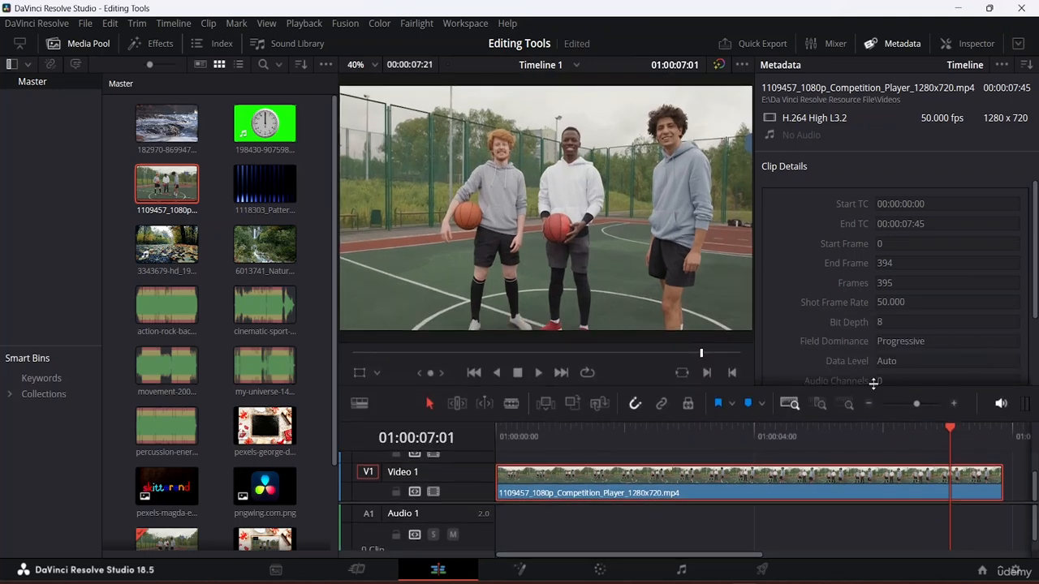
drag(873, 383, 882, 330)
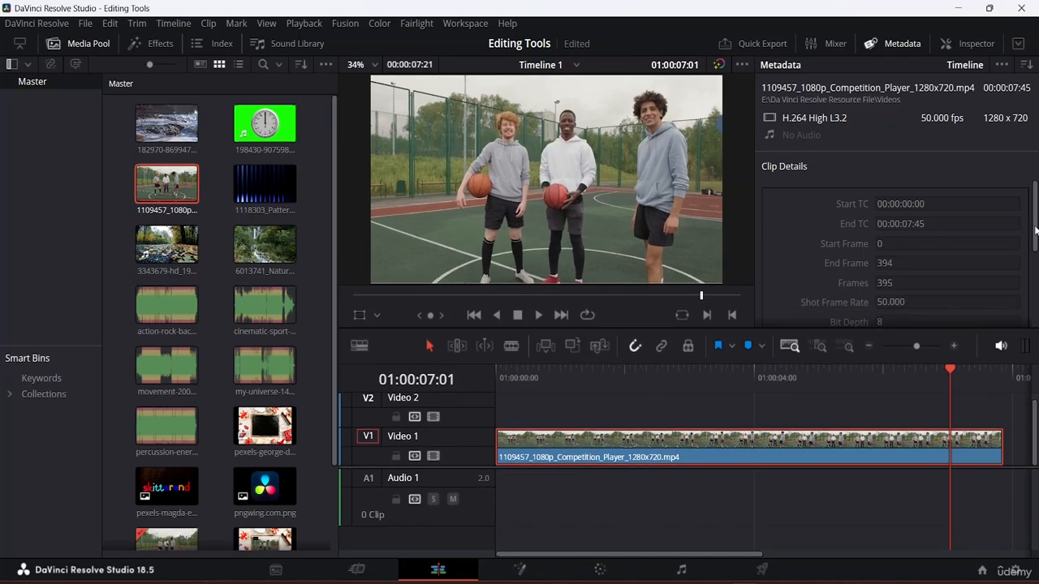
mouse_move(1035, 231)
mouse_down()
mouse_move(1032, 355)
mouse_move(1037, 220)
mouse_up()
click(890, 43)
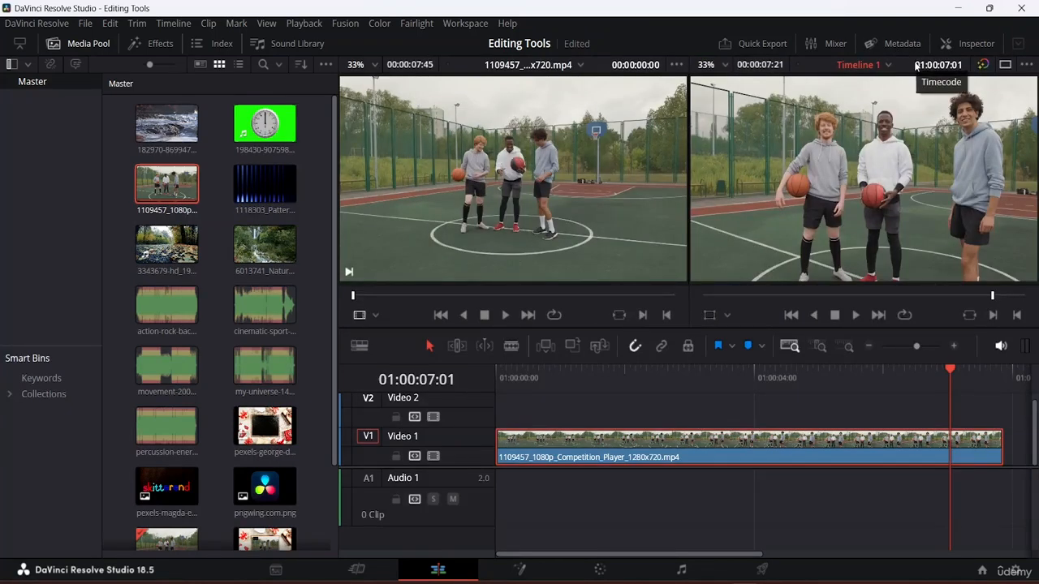
Switch to a single timeline viewer and open the Inspector to look through the clip's video settings.
click(1004, 65)
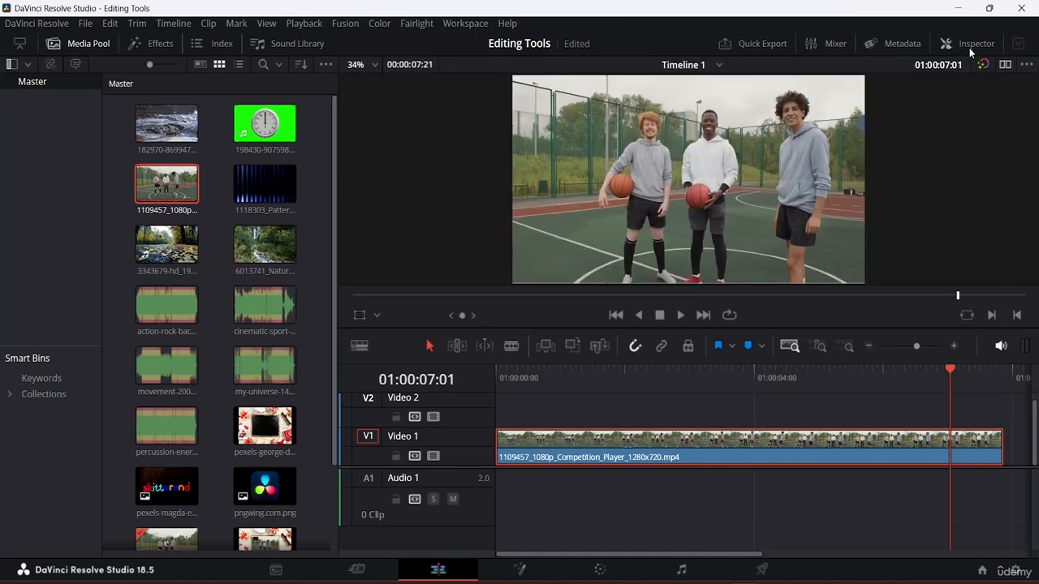
click(970, 47)
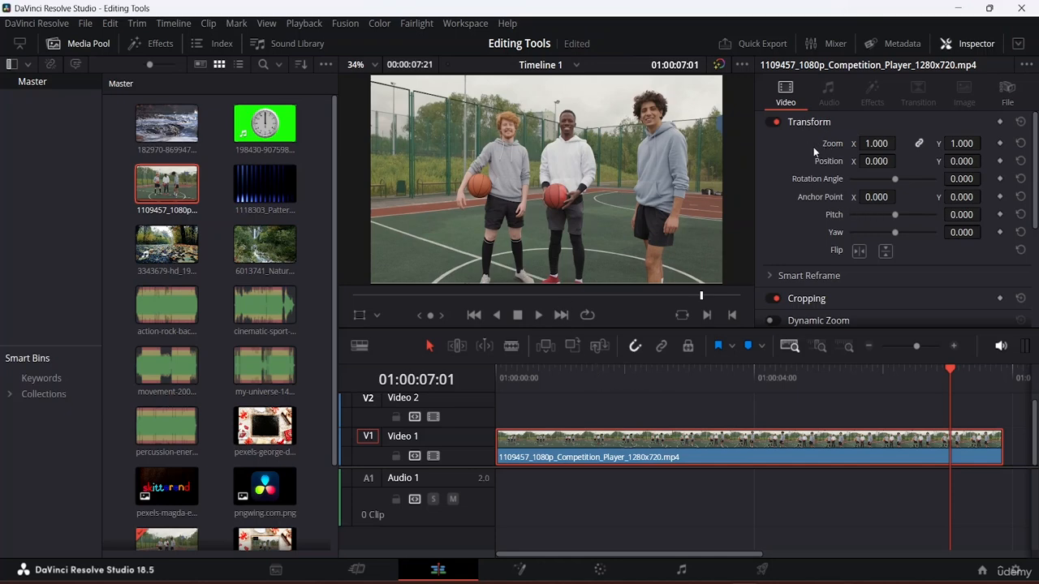
scroll(819, 285, down, 4)
scroll(819, 286, up, 1)
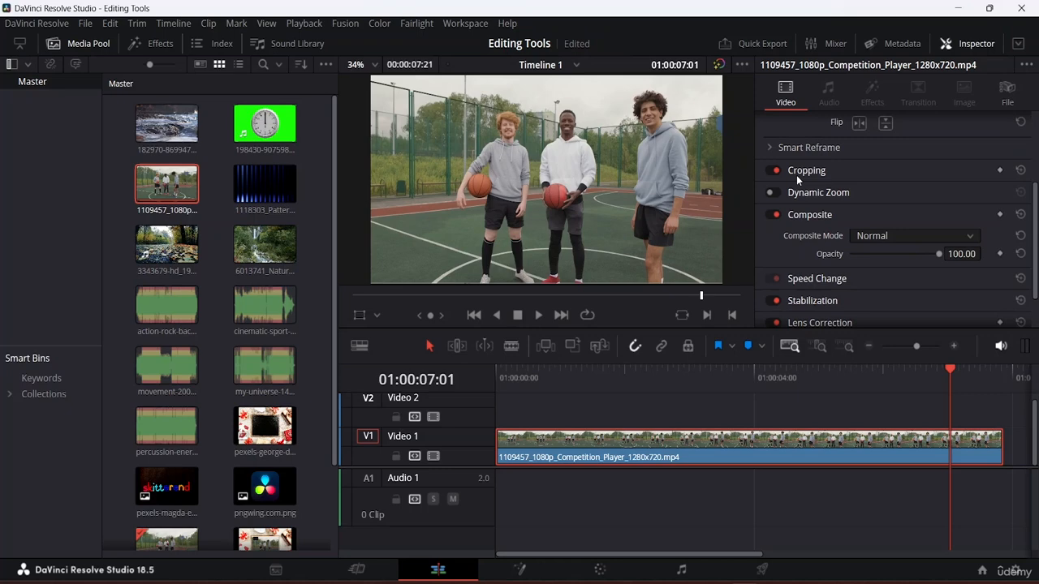
scroll(810, 219, down, 2)
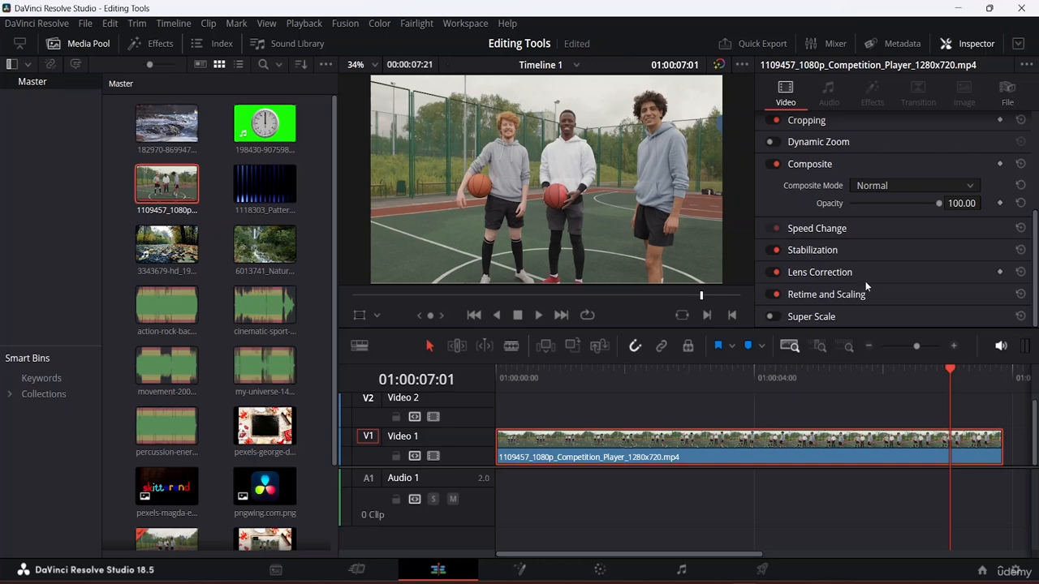
scroll(861, 245, up, 5)
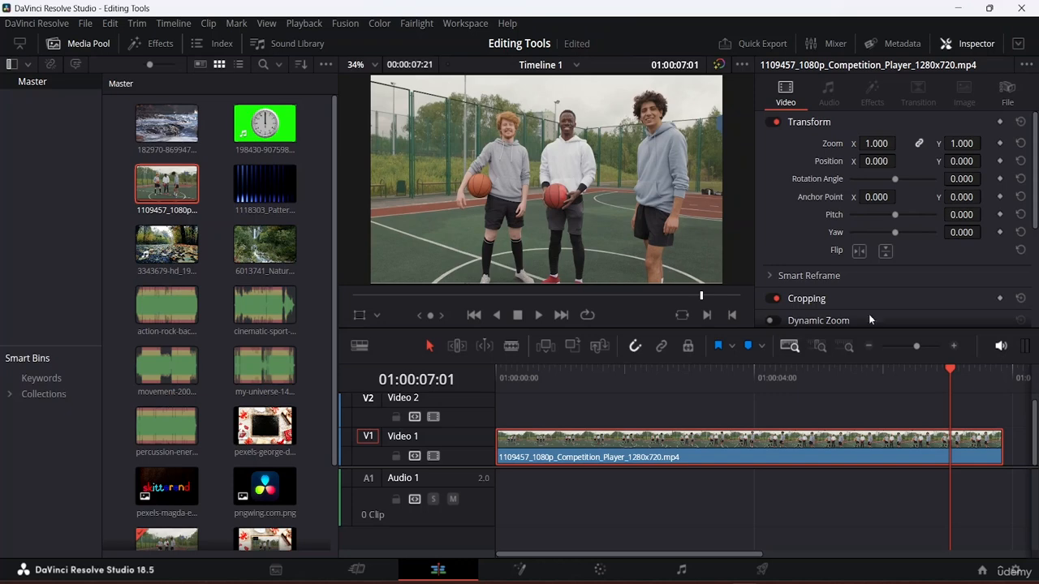
Move the playhead back to 01:00:02:07 on the timeline.
drag(949, 371, 605, 407)
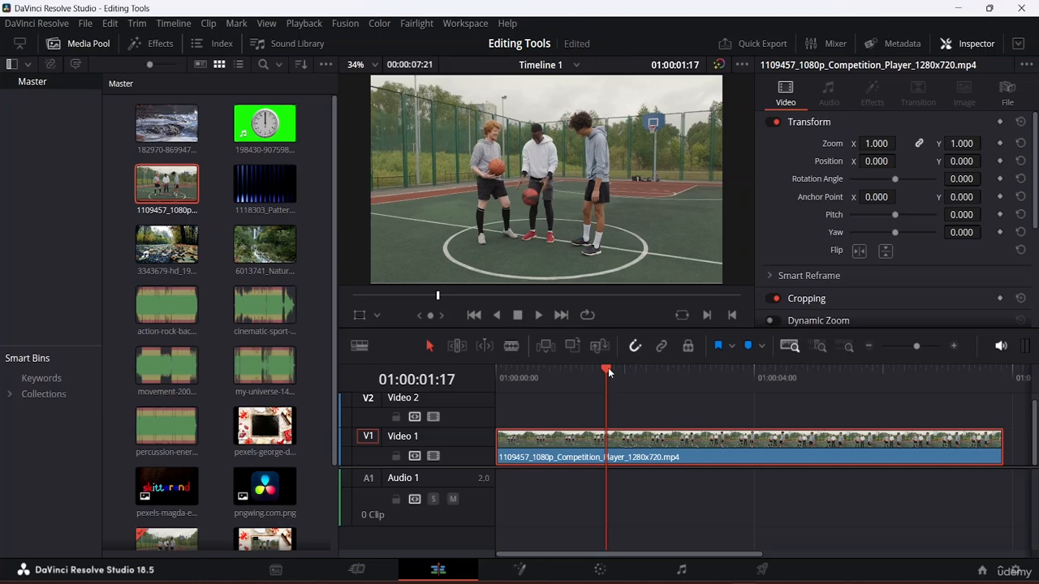
drag(609, 371, 645, 373)
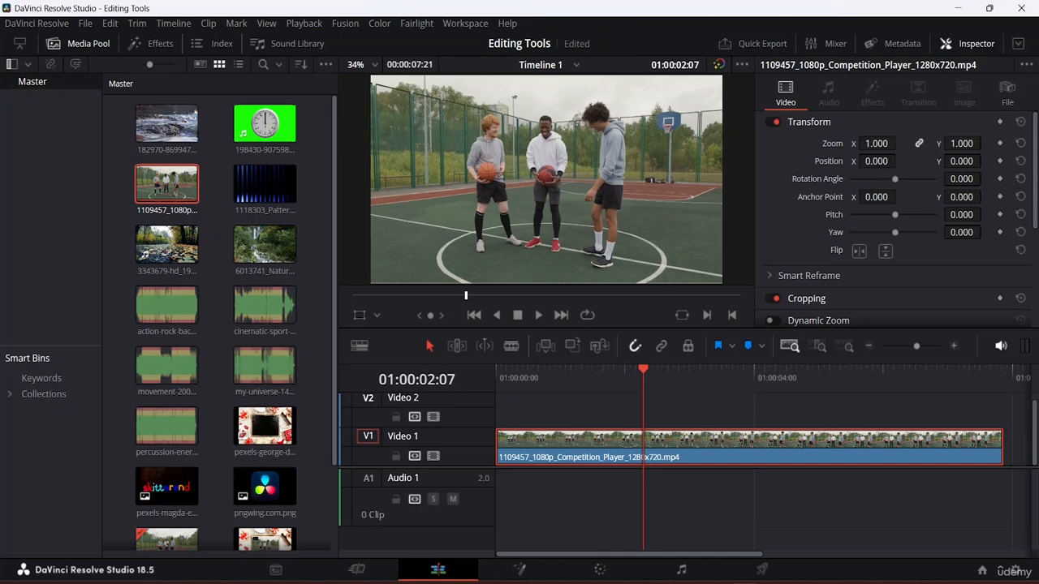
Try linked zoom values of 0.630 and 1.050, set zoom to 1, scale down to 0.650, and reset the zoom.
drag(880, 143, 848, 143)
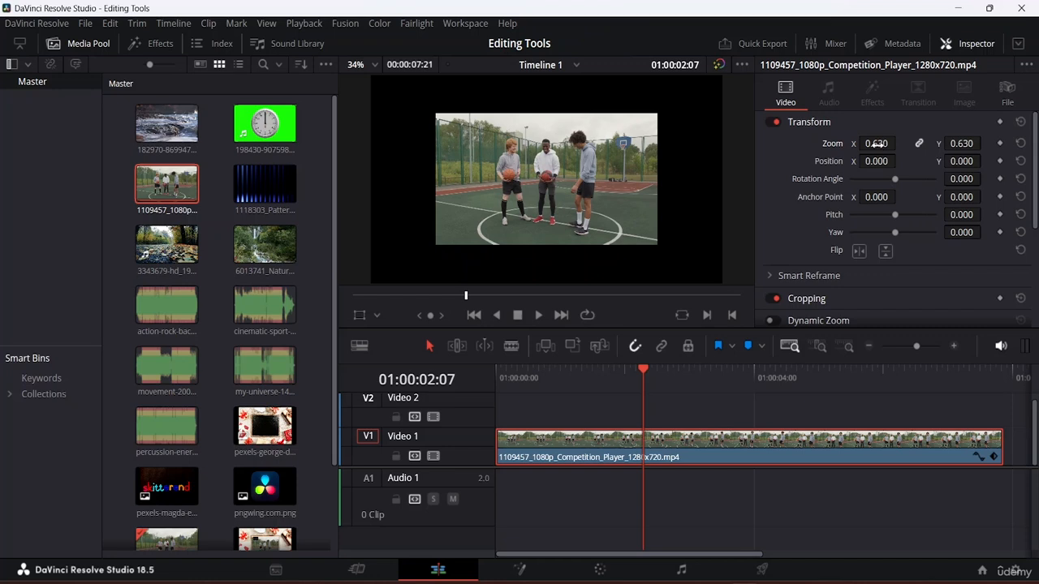
drag(877, 143, 903, 143)
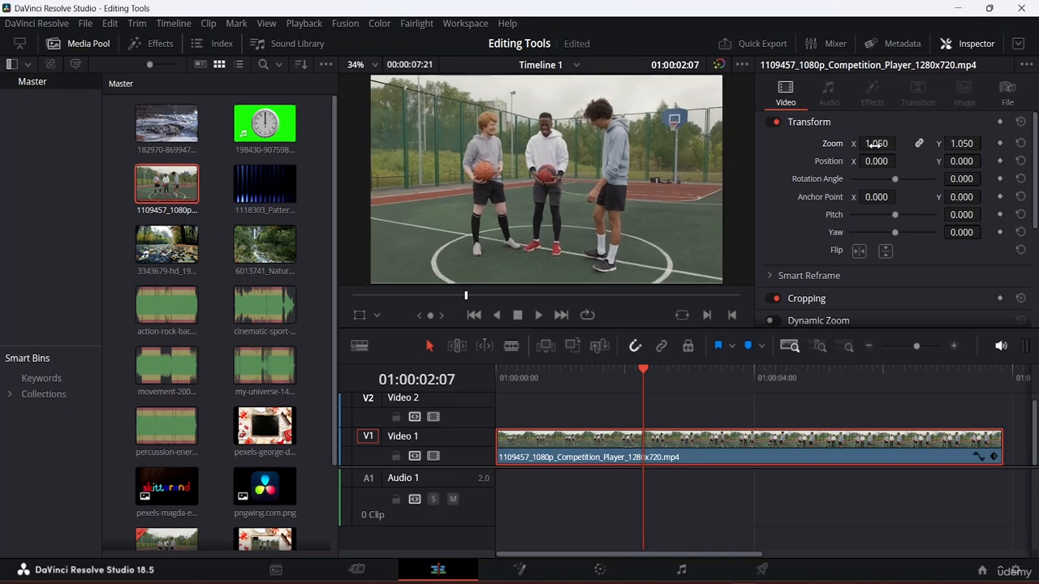
click(873, 143)
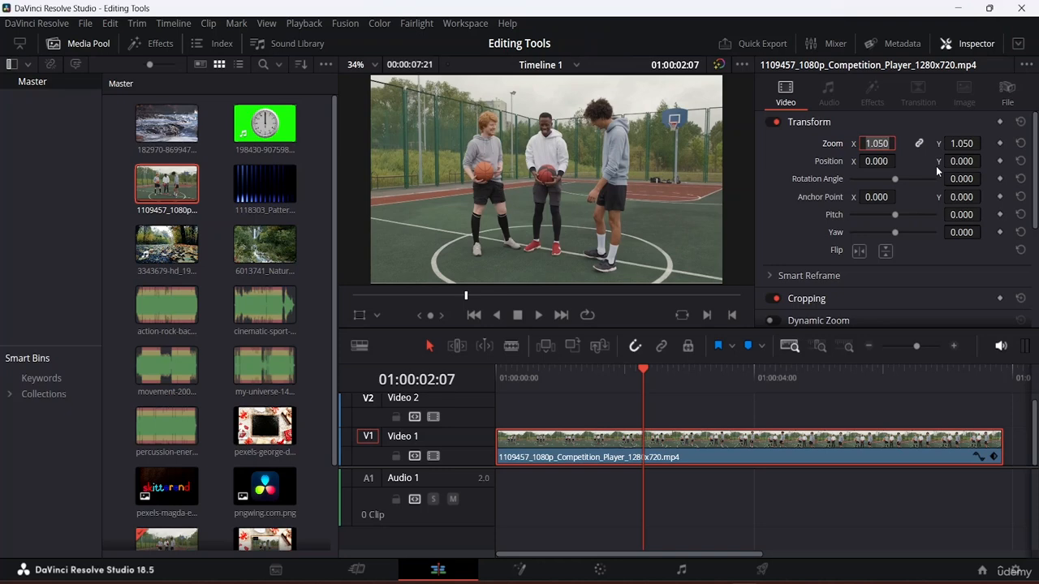
text(1)
key(Return)
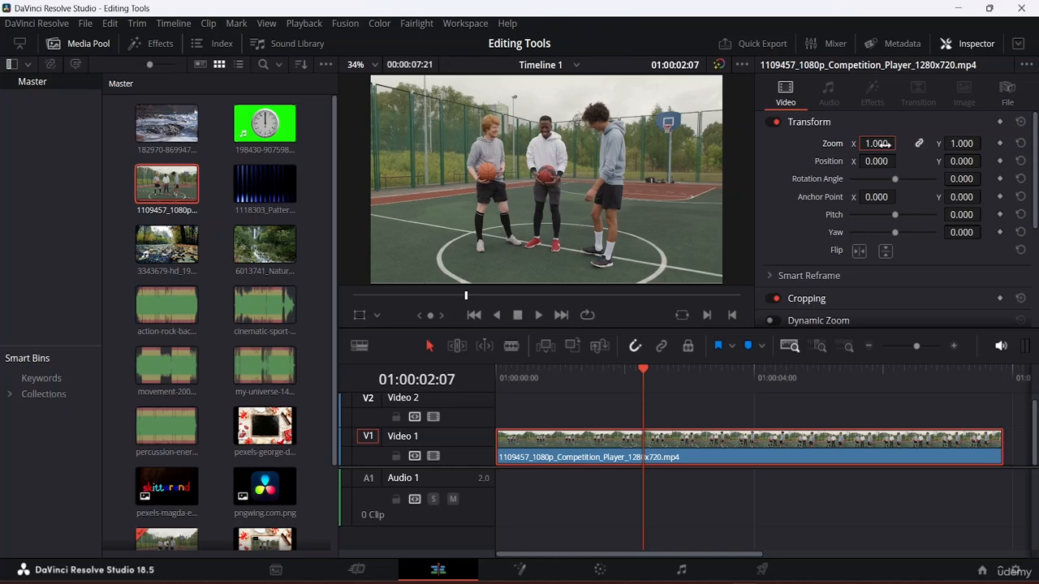
drag(880, 146, 829, 146)
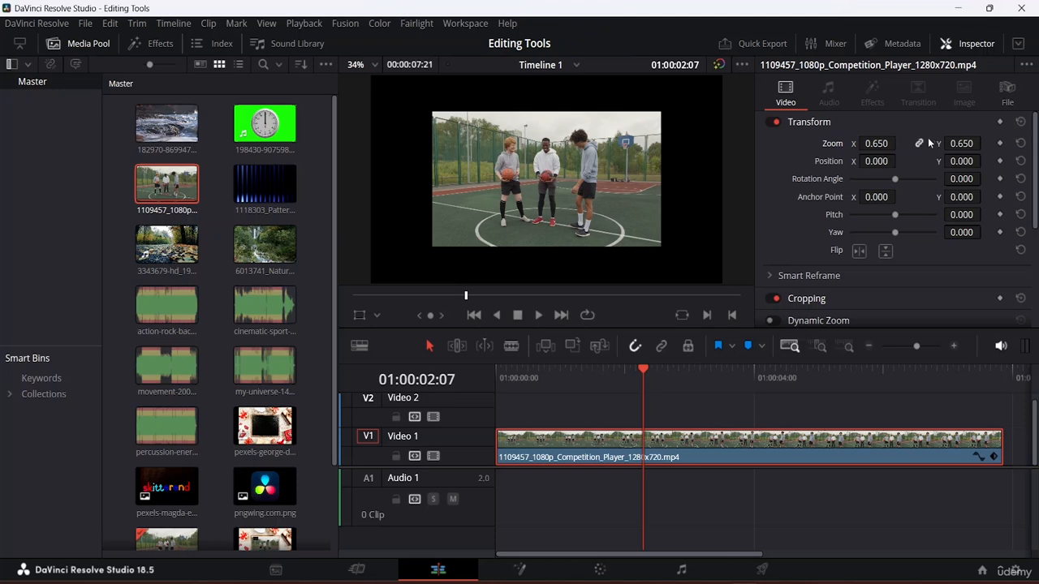
click(1020, 144)
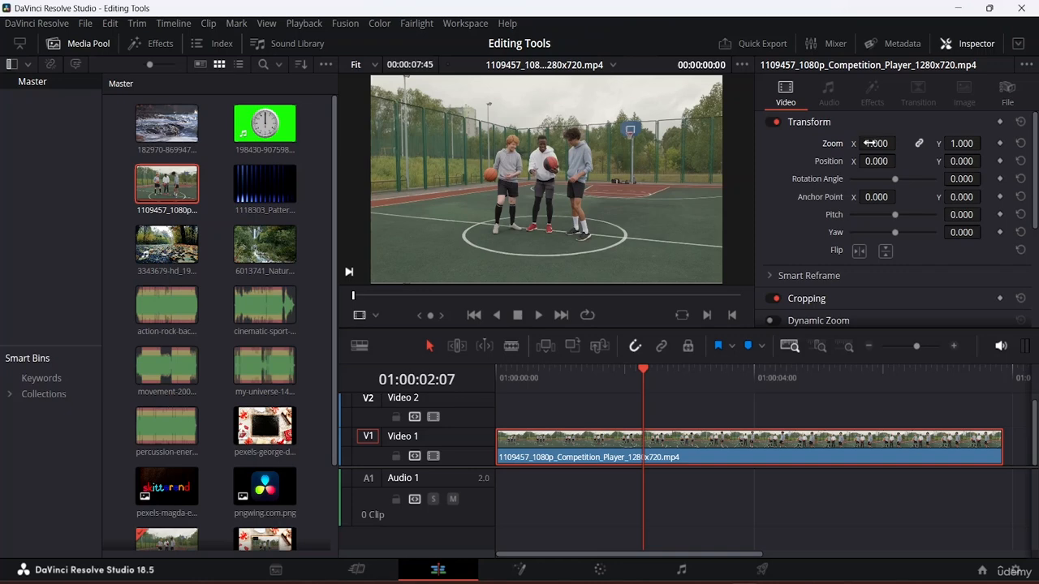
Unlink the clip's horizontal and vertical zoom, and shrink it to X 0.250 and Y 0.340.
click(919, 144)
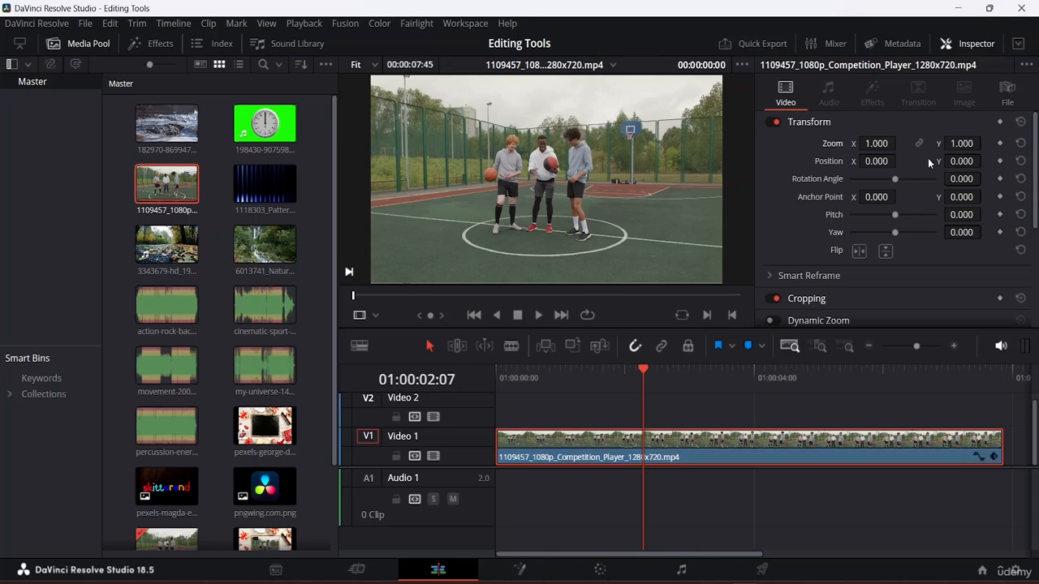
drag(974, 143, 946, 143)
drag(877, 143, 488, 248)
drag(889, 143, 848, 144)
click(917, 143)
scroll(534, 206, down, 2)
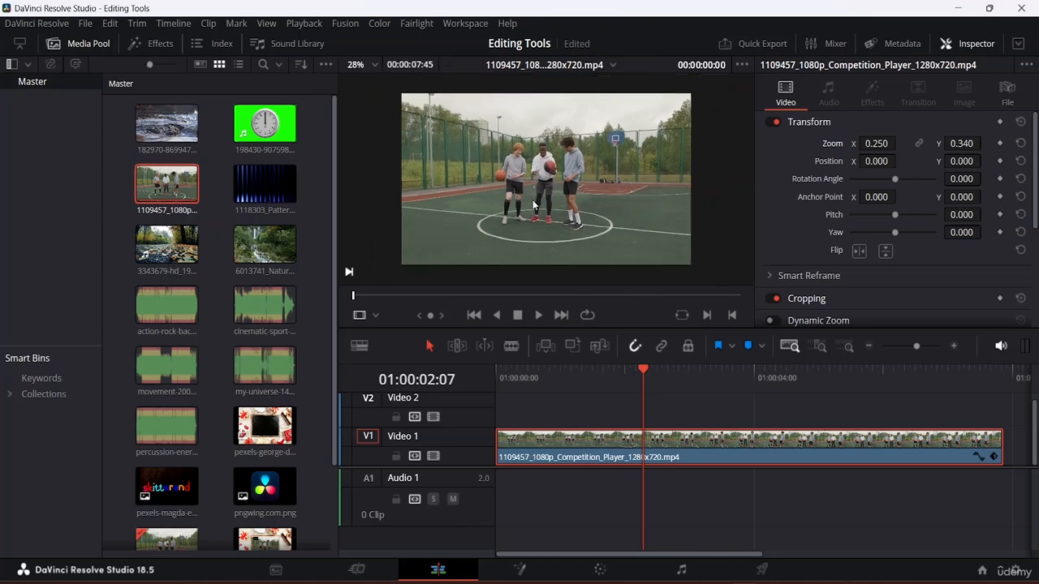
scroll(538, 193, up, 1)
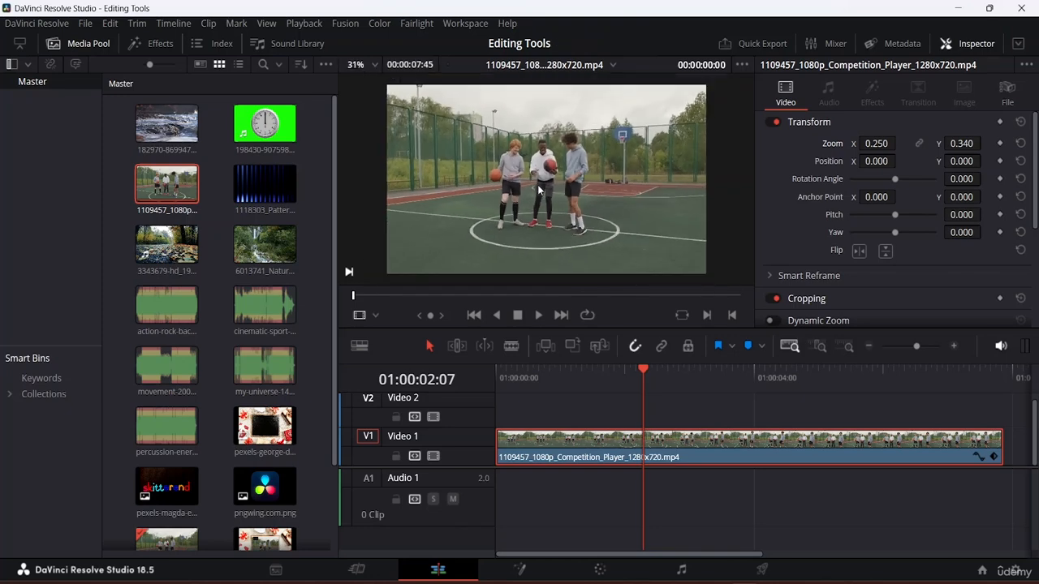
Select the basketball clip on the timeline and set its zoom to X 0.860 and Y 0.760.
click(570, 439)
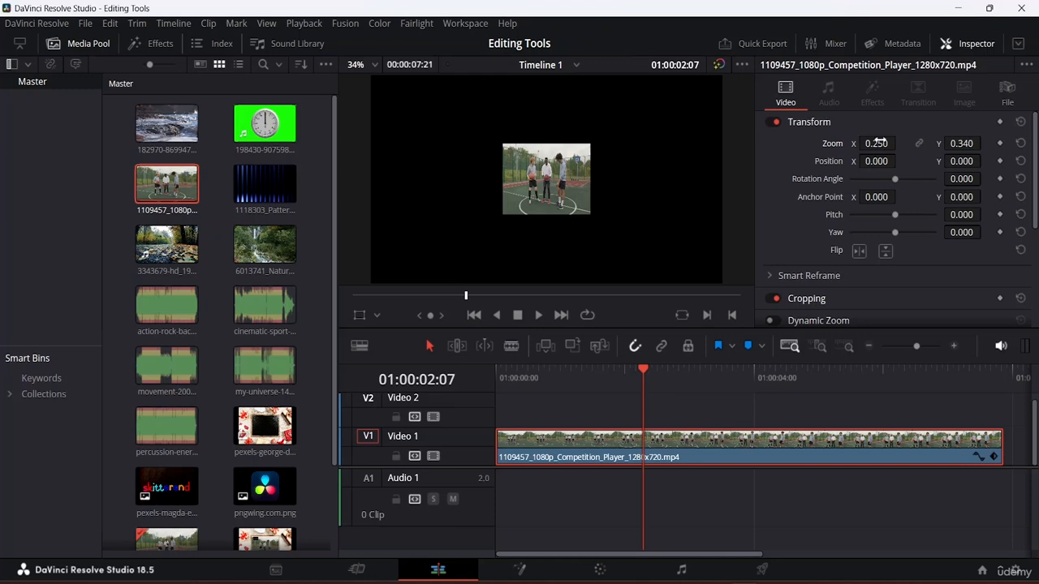
mouse_move(879, 140)
mouse_down()
mouse_move(900, 143)
mouse_move(884, 152)
mouse_up()
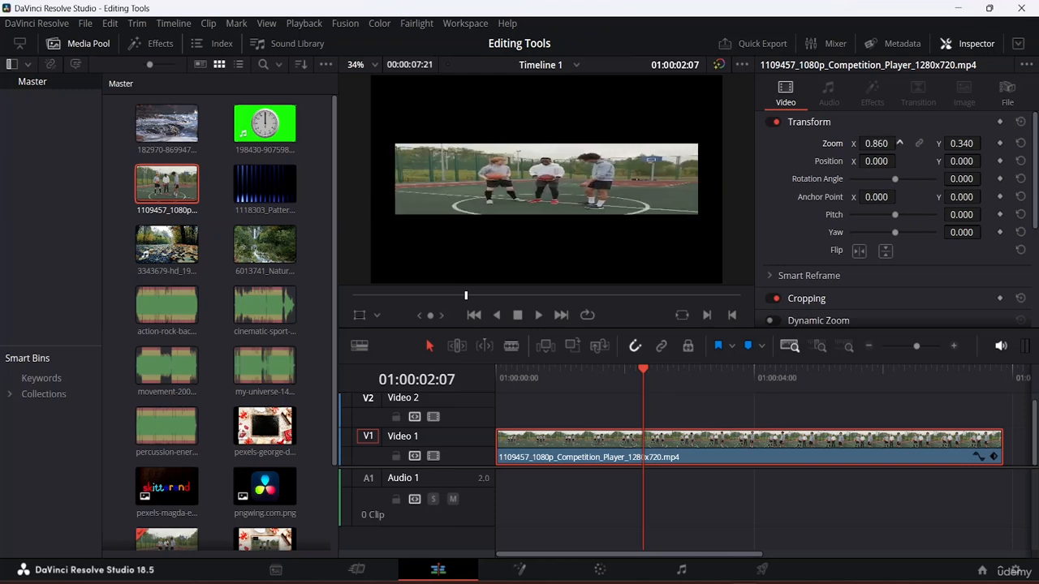
drag(962, 143, 985, 143)
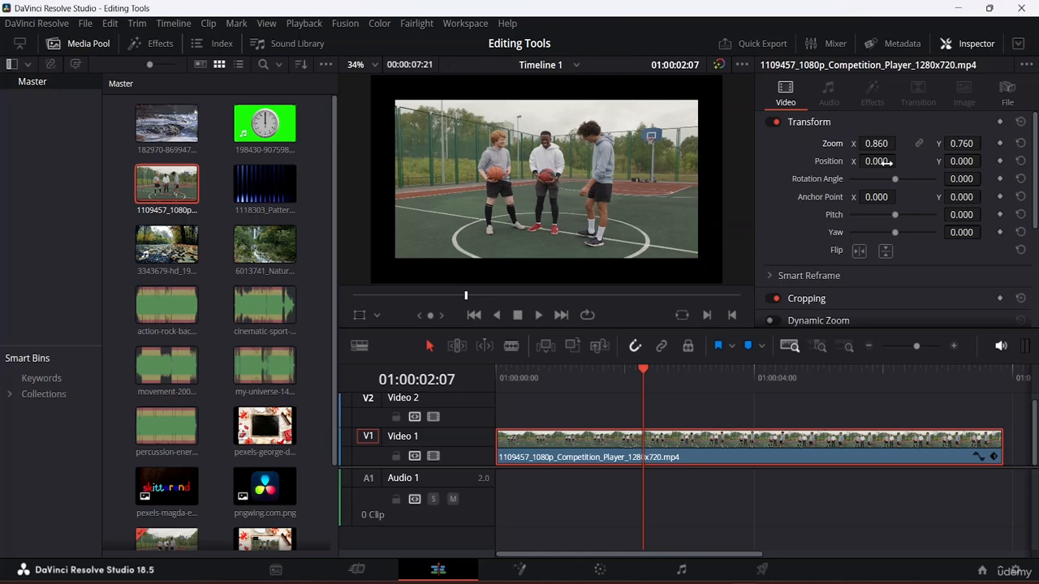
Try position X -828 and Y -454 on the clip, and bring it back to X -10 and Y -8.
drag(887, 161, 518, 161)
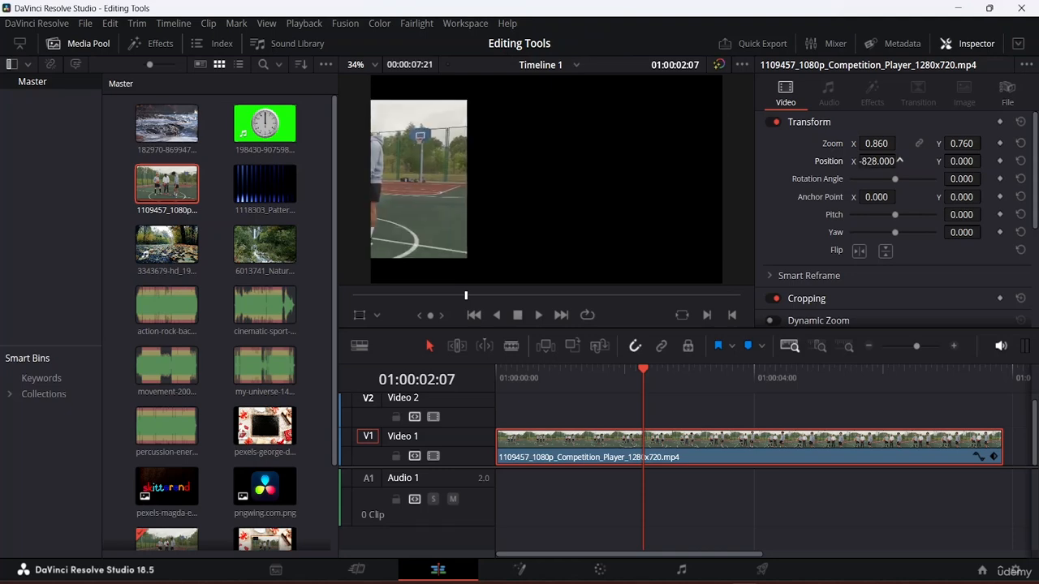
drag(899, 160, 899, 160)
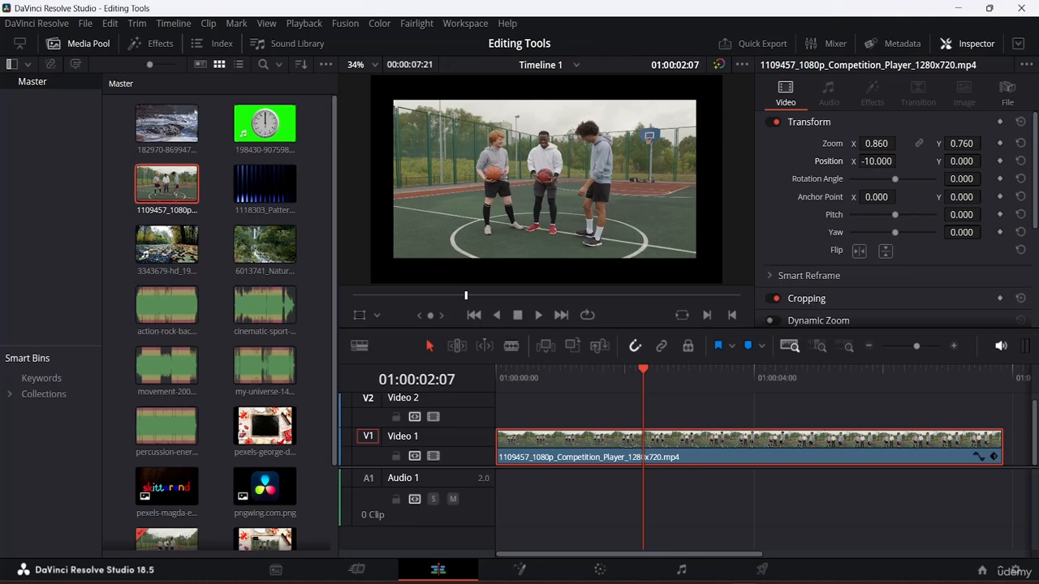
drag(962, 161, 917, 161)
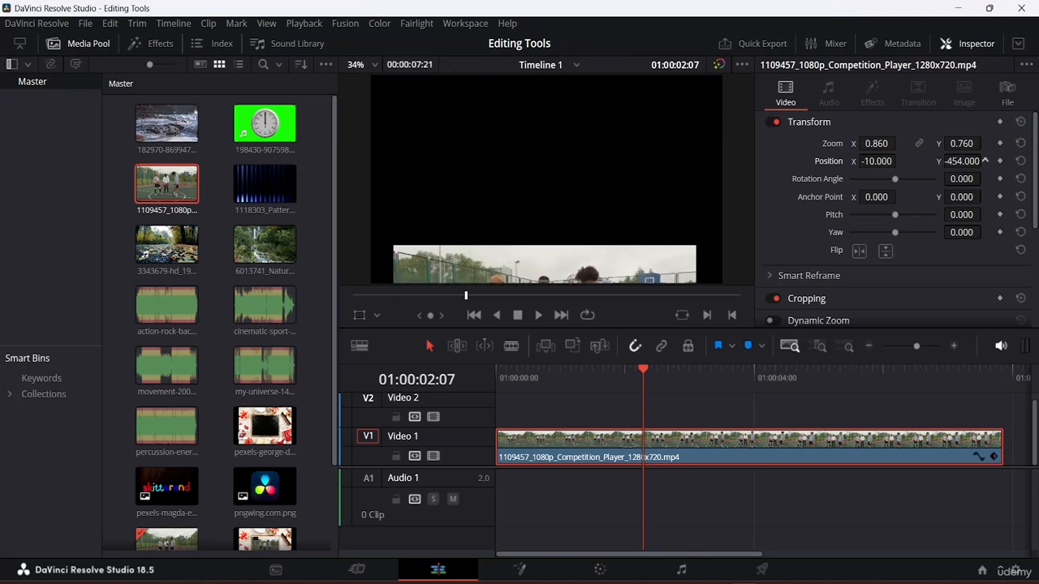
mouse_move(962, 161)
mouse_down()
mouse_move(1030, 161)
mouse_move(978, 161)
mouse_up()
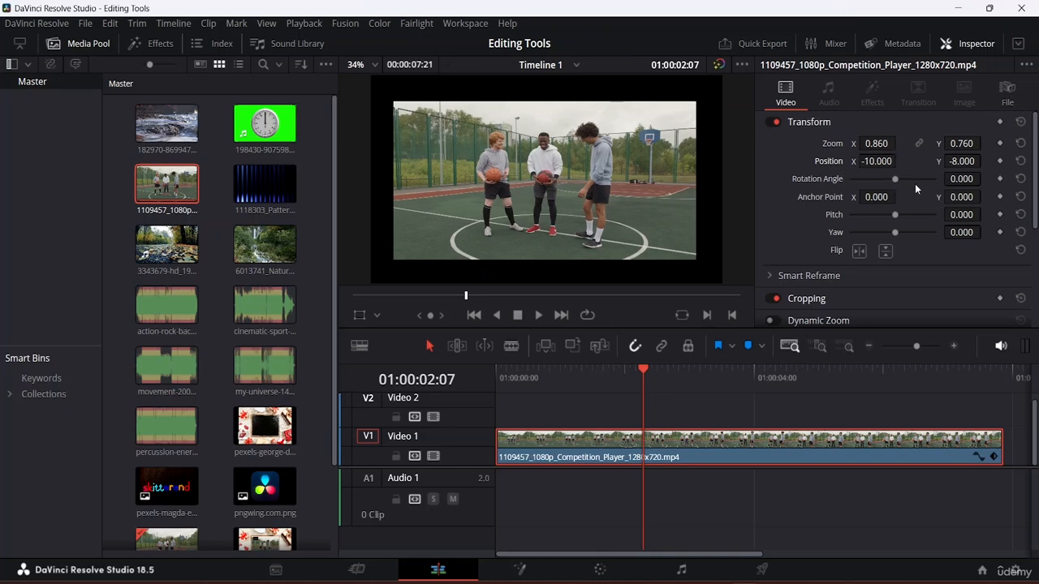
Rotate the clip clockwise or counterclockwise with the rotation angle control, and set the exact angle to 90 degrees.
mouse_move(896, 182)
mouse_down()
mouse_move(873, 182)
mouse_move(907, 178)
mouse_up()
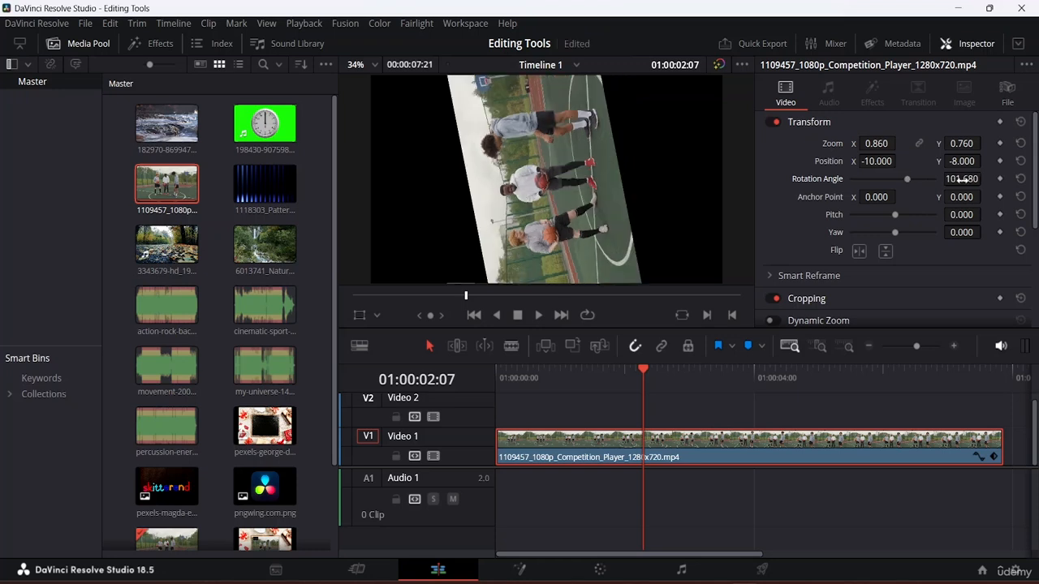
click(961, 179)
text(90)
key(Return)
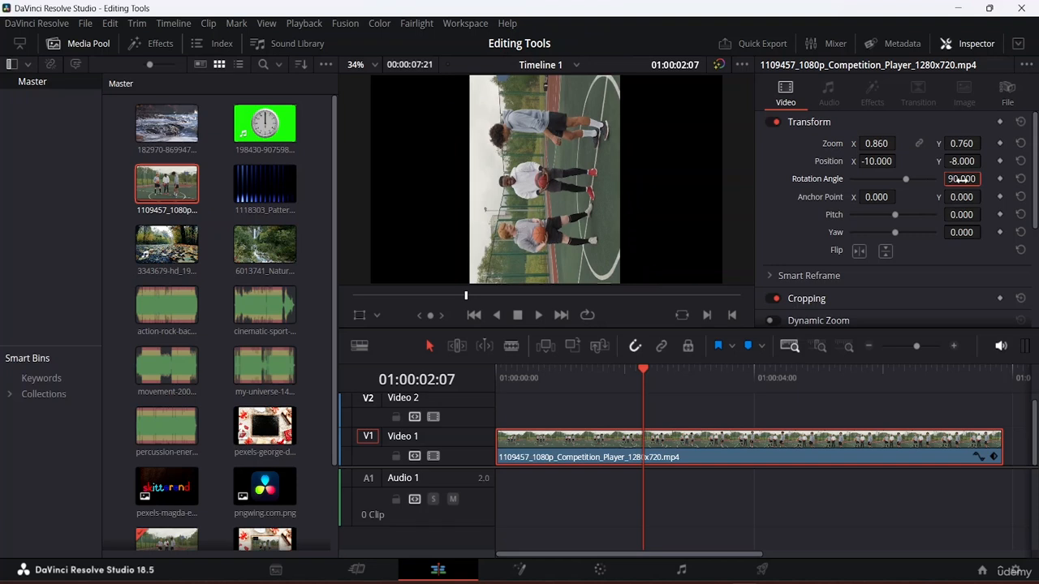
Shift the clip sideways to position X -599 and reduce its rotation angle to 2.750.
click(591, 180)
mouse_move(879, 161)
mouse_down()
mouse_move(868, 161)
mouse_move(899, 160)
mouse_move(866, 160)
mouse_up()
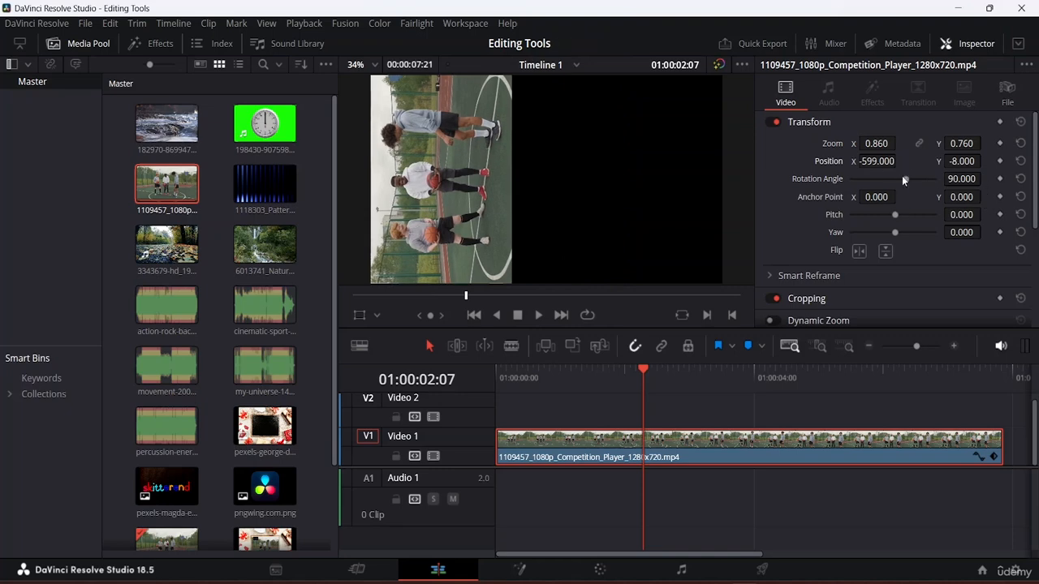
drag(903, 177, 894, 181)
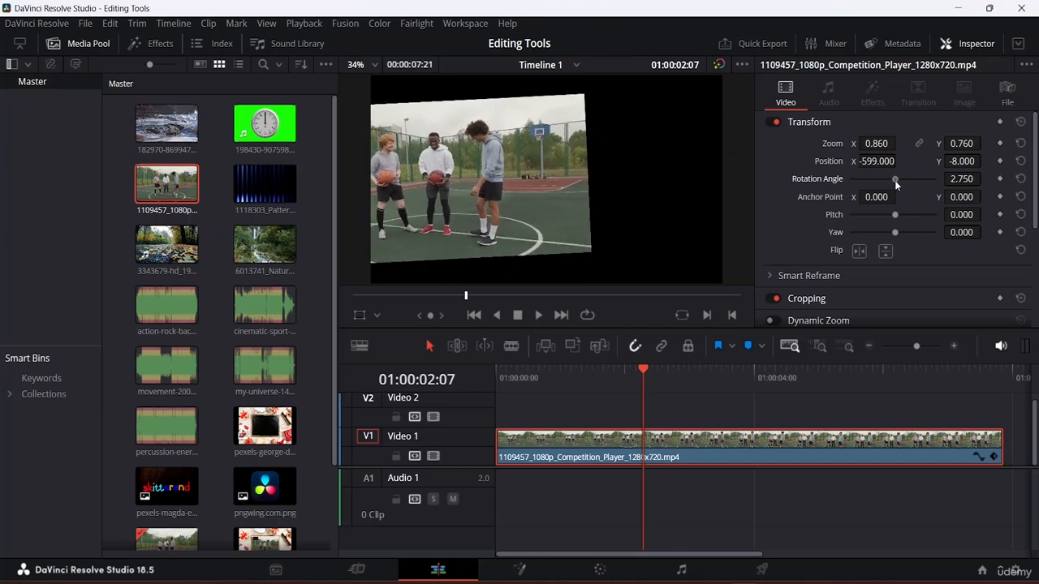
Reset the clip's rotation angle to 0 and bring it back near the frame's centre at position X 6.
click(964, 175)
double_click(964, 175)
text(0)
key(Return)
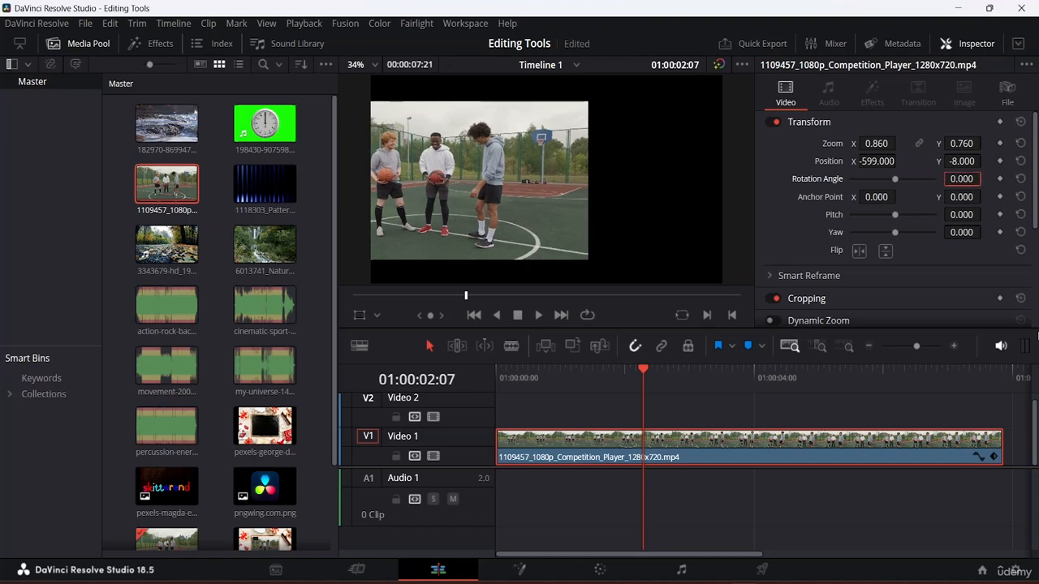
click(518, 209)
drag(877, 162, 899, 161)
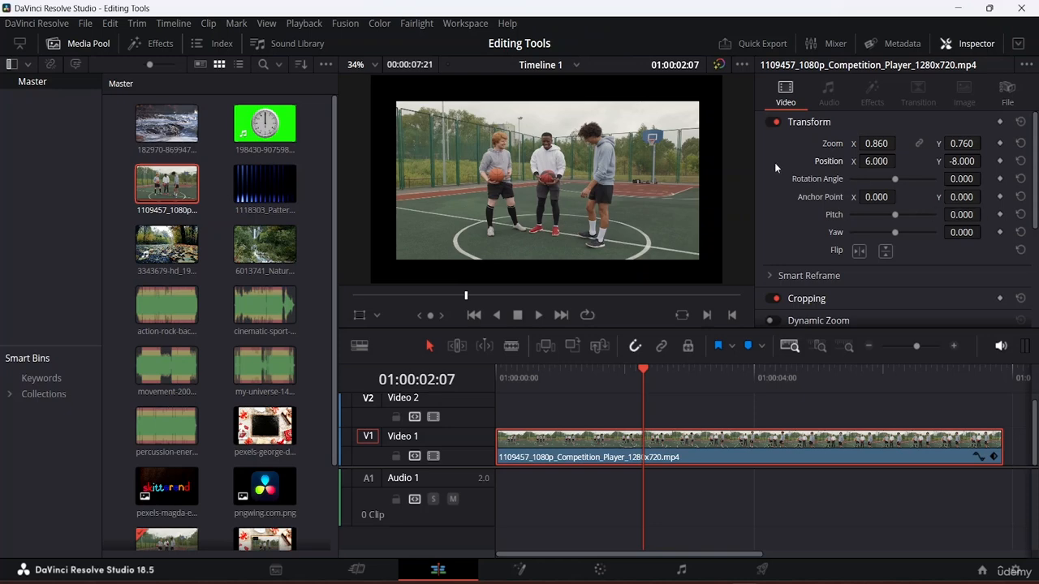
Try rotating the clip to 85.190 degrees and return the rotation angle to 0.
drag(896, 179, 904, 178)
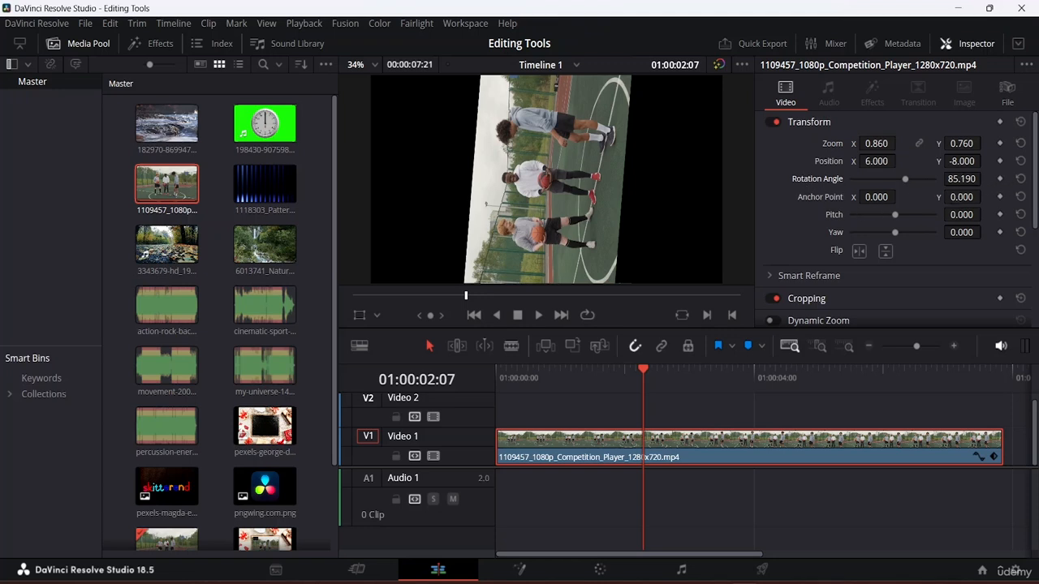
click(963, 179)
text(0)
key(Return)
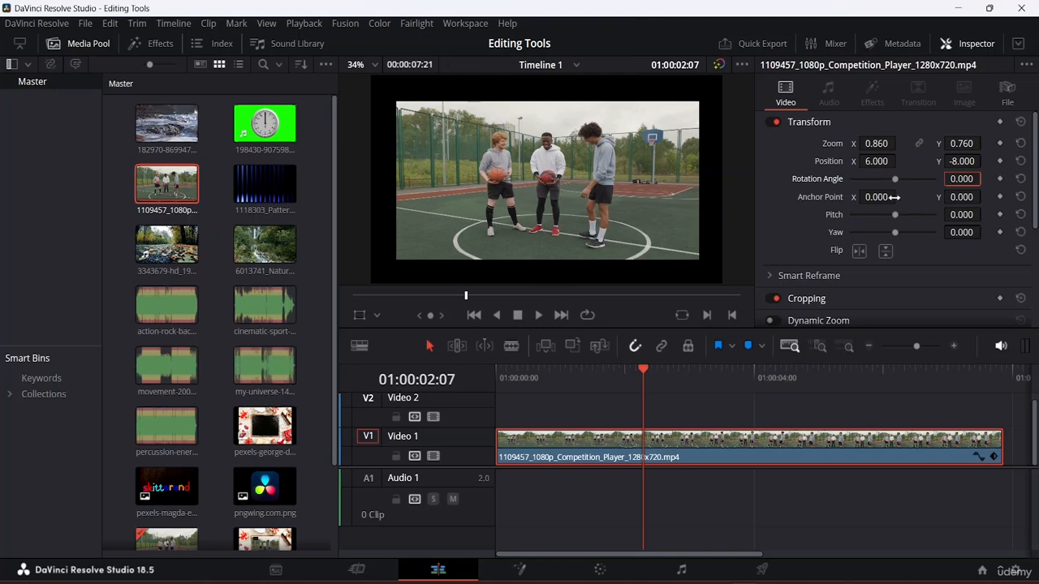
Shift the clip's anchor point to X 96 and Y -21, and rotate the clip to 288.550 degrees.
drag(869, 197, 900, 198)
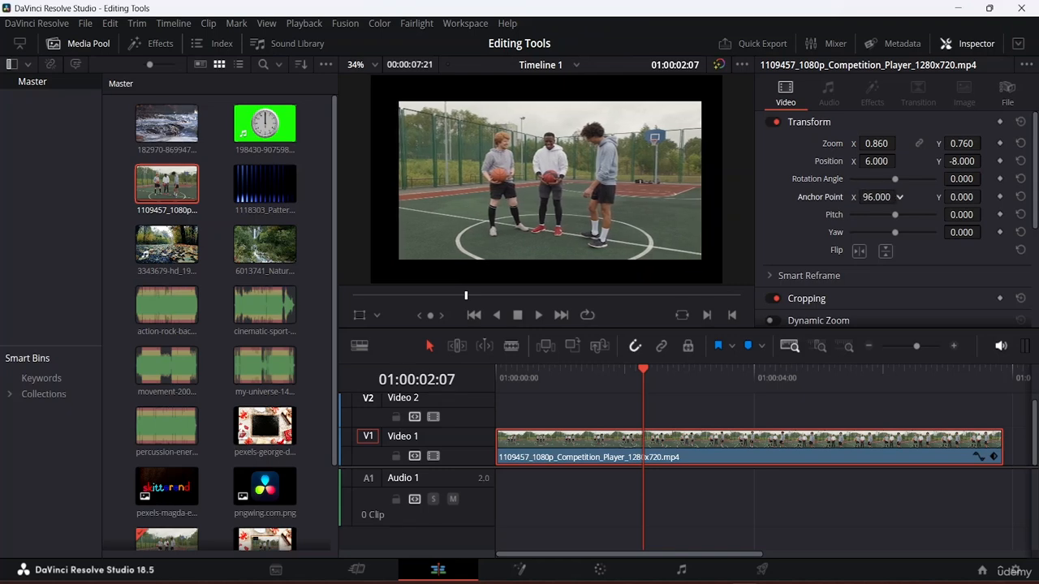
drag(990, 197, 983, 197)
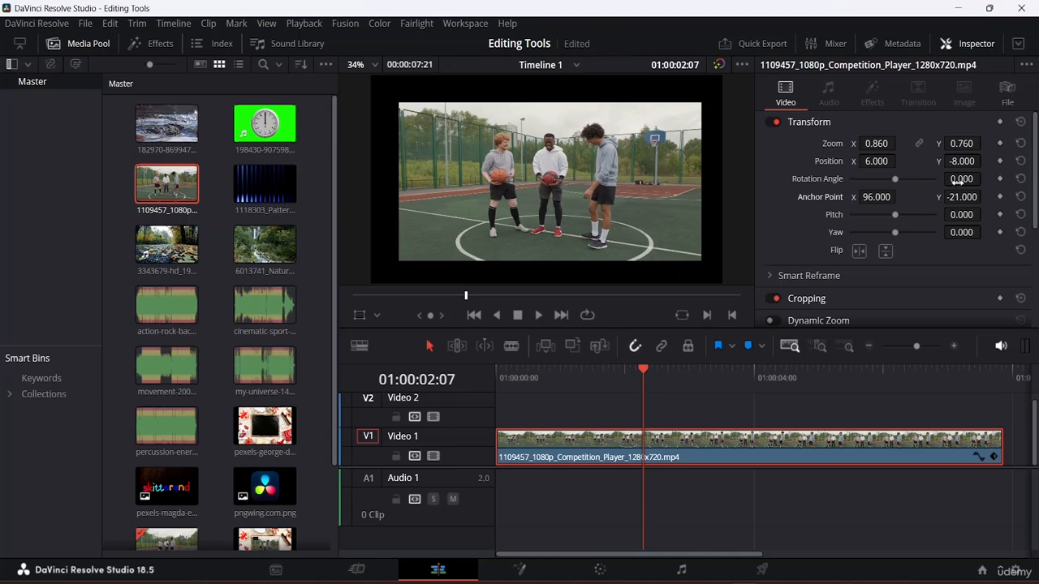
drag(894, 178, 930, 166)
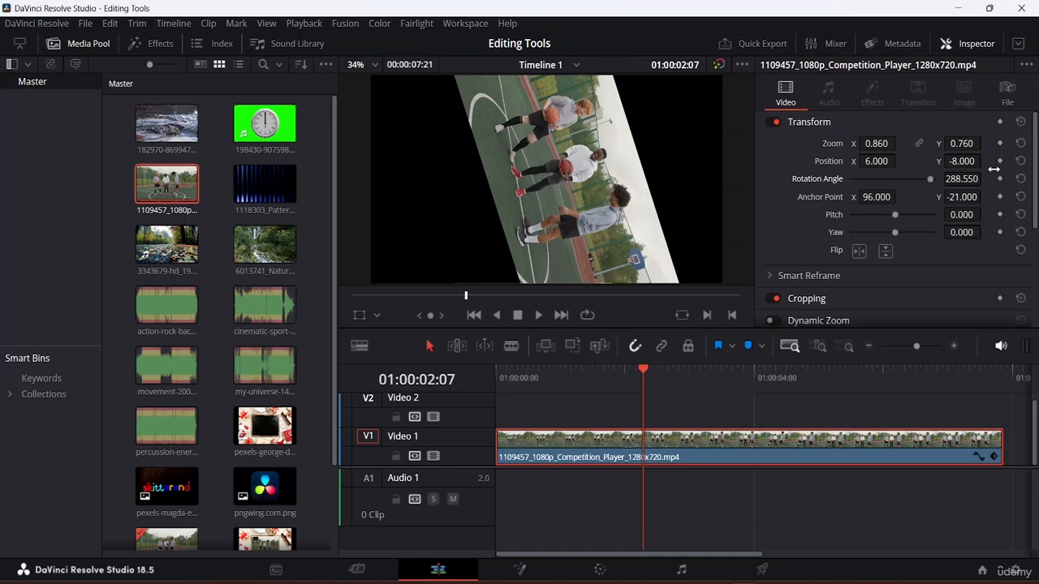
Set the anchor point to X 90 and Y 90, and rotate the clip to -8.240 degrees.
click(963, 197)
click(887, 197)
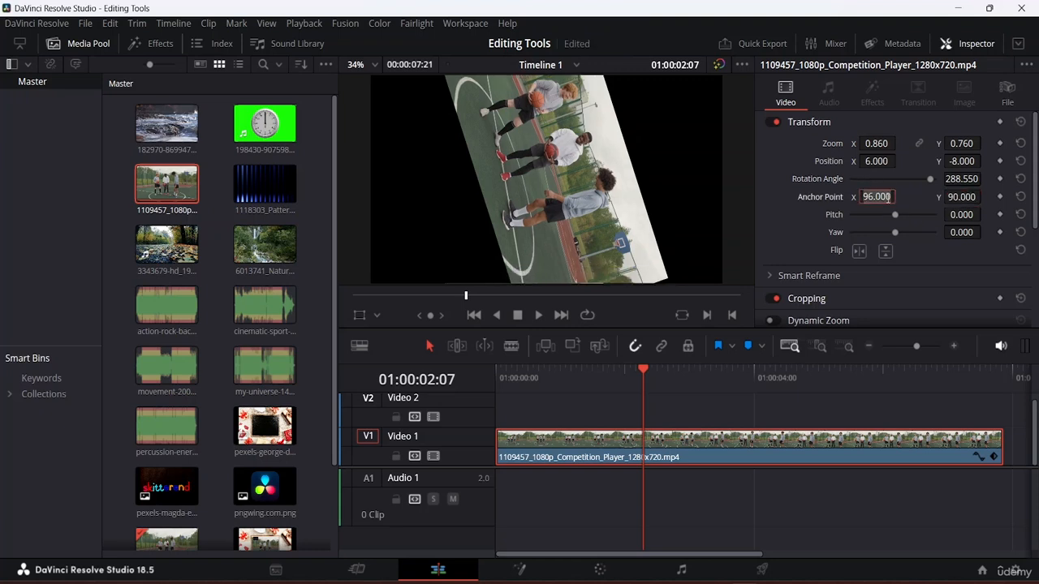
text(90)
key(Return)
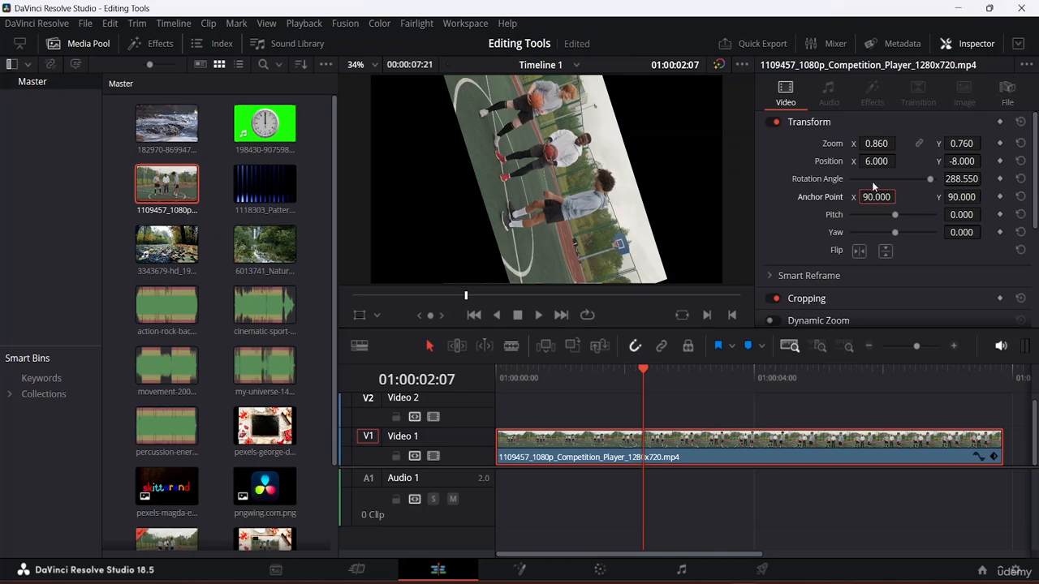
drag(929, 181, 894, 182)
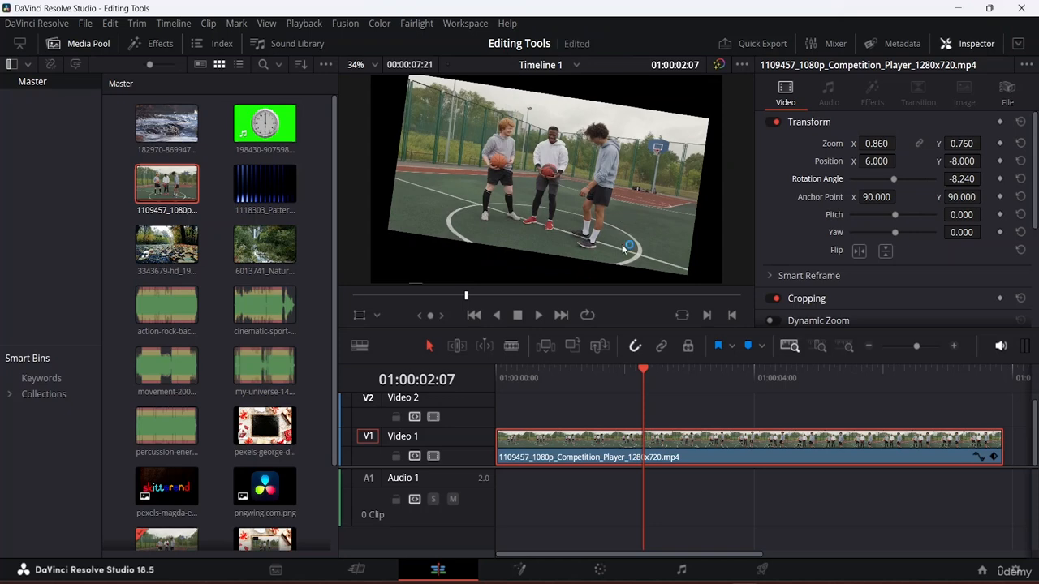
Reset the anchor point's X and Y values and the rotation angle to 0.
click(878, 198)
text(0)
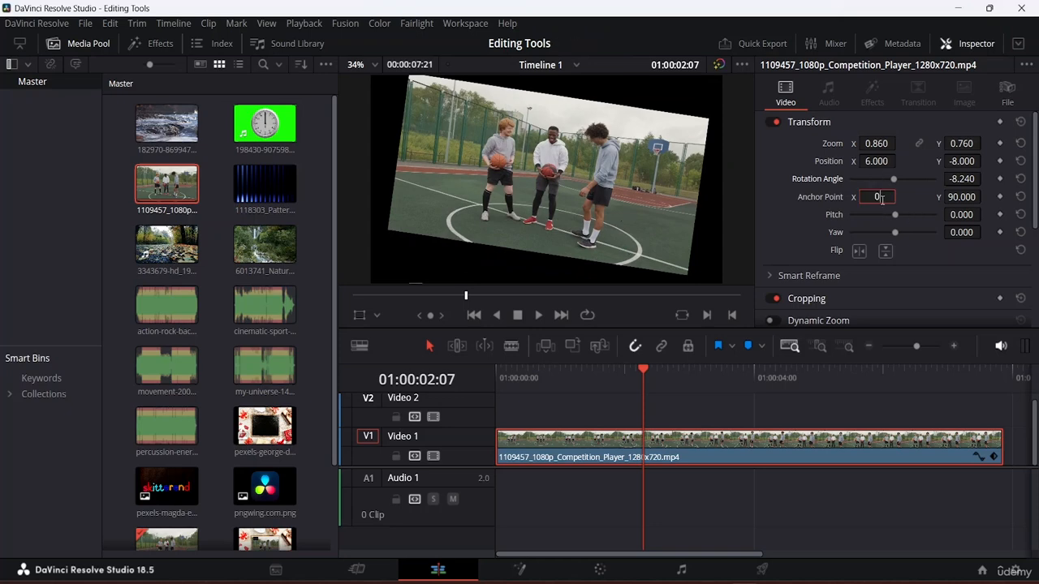
key(Return)
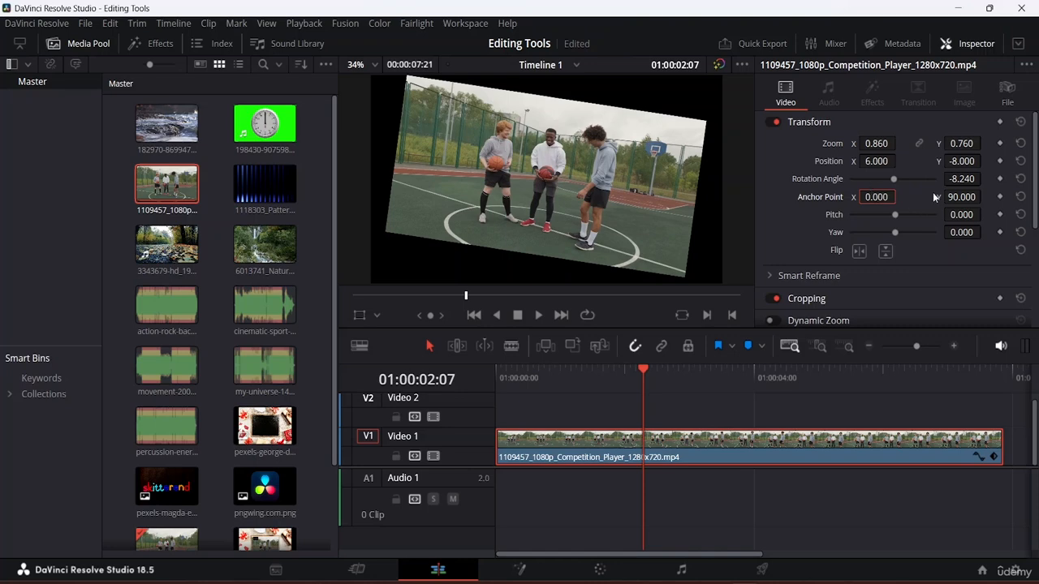
click(961, 198)
text(0)
key(Return)
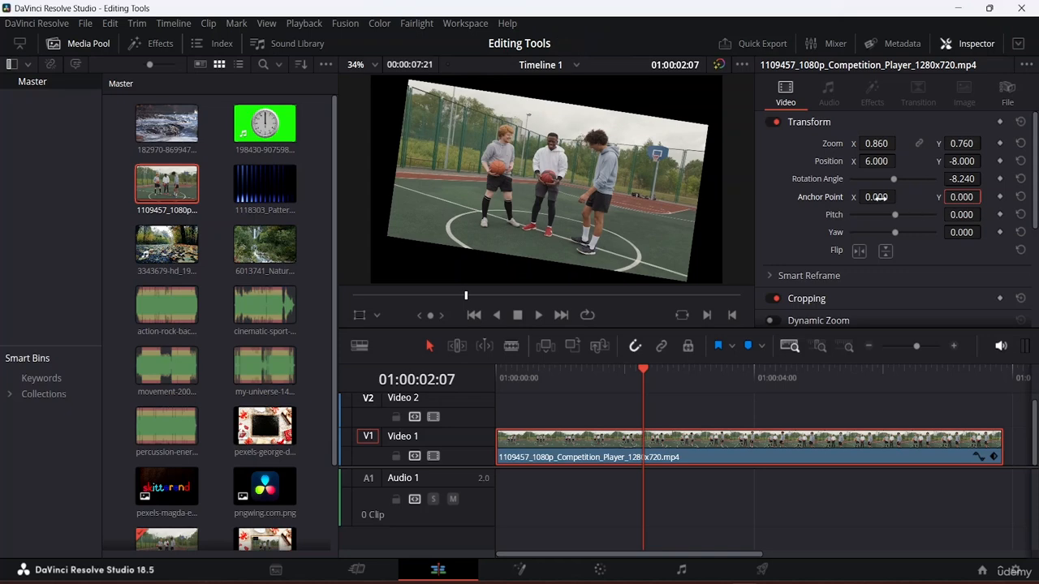
click(970, 179)
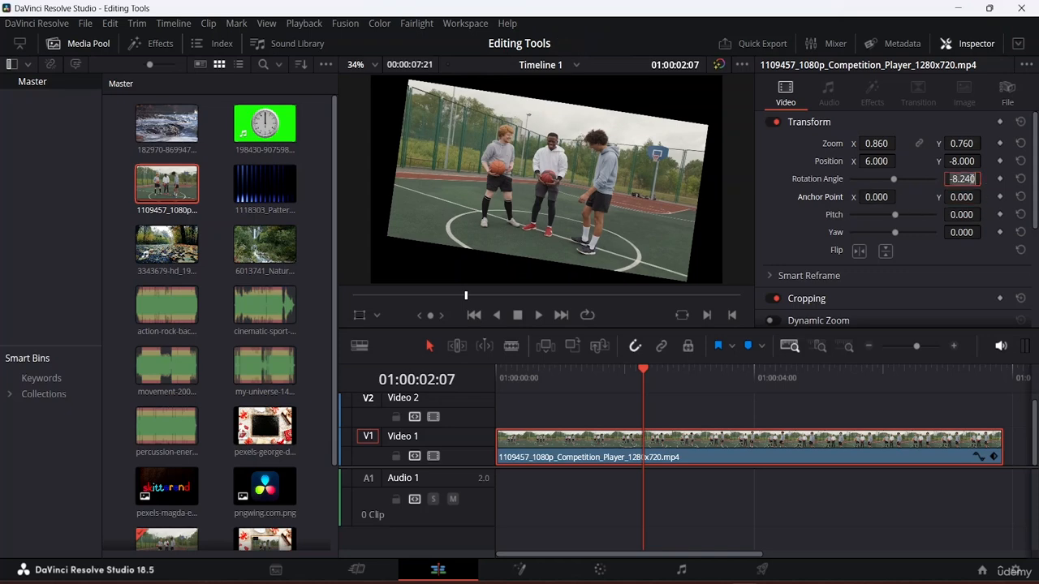
text(0)
key(Return)
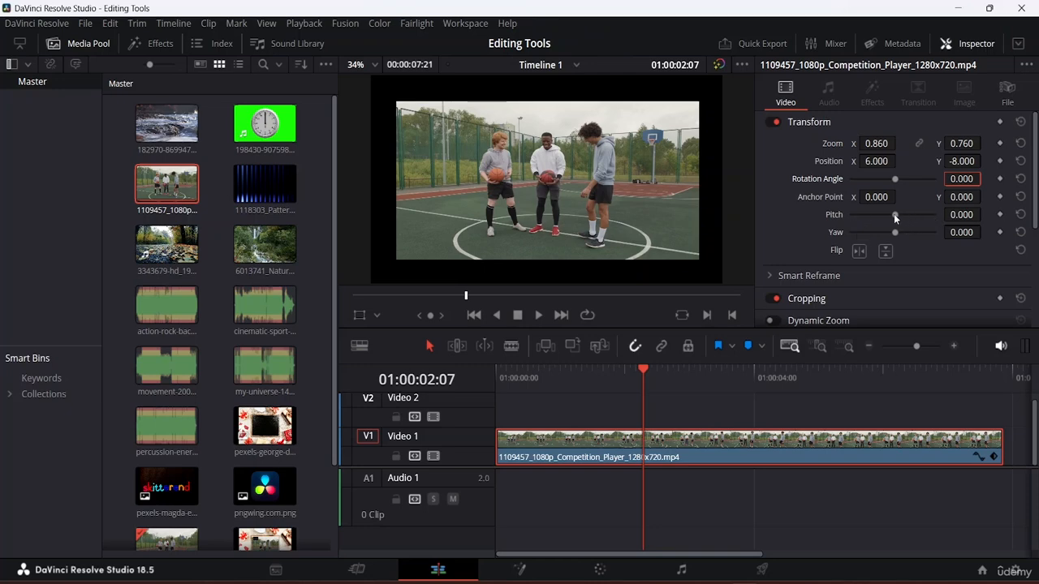
Tilt the clip in perspective with pitch 0.103 and yaw 0.712.
drag(894, 213, 898, 214)
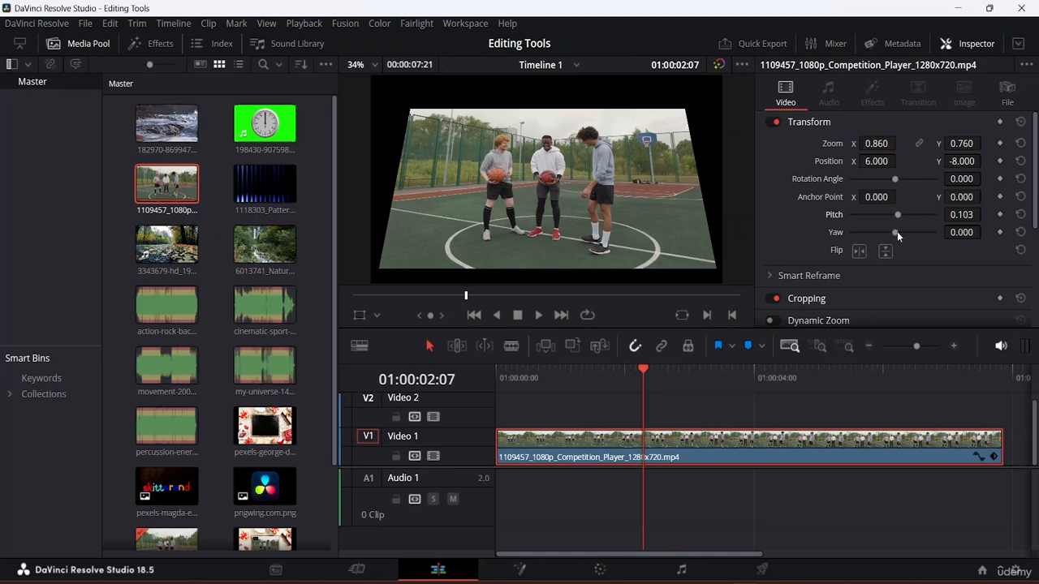
mouse_move(897, 231)
mouse_down()
mouse_move(882, 238)
mouse_move(929, 238)
mouse_move(911, 244)
mouse_up()
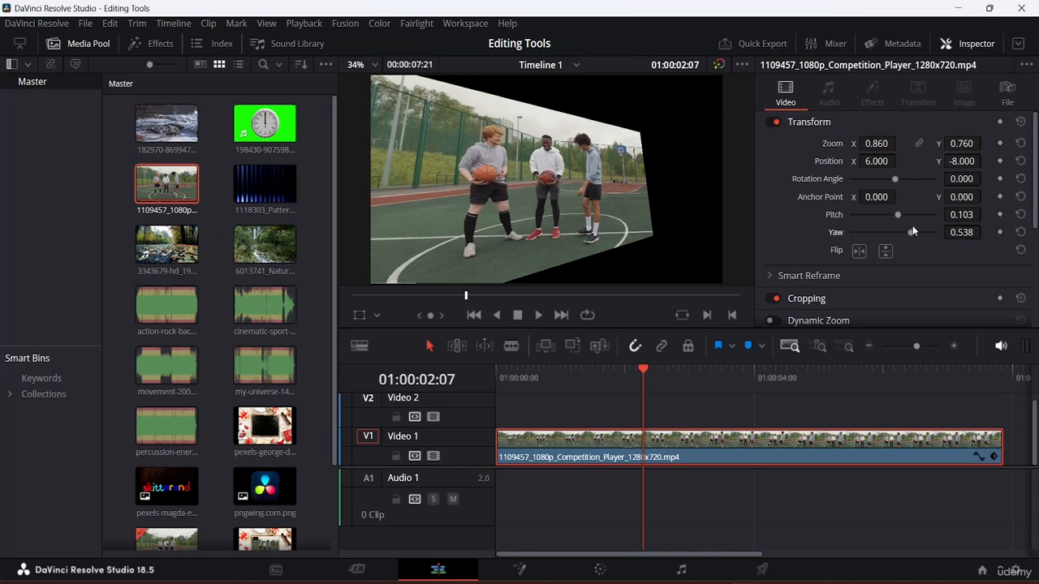
mouse_move(912, 231)
mouse_down()
mouse_move(901, 235)
mouse_move(915, 235)
mouse_up()
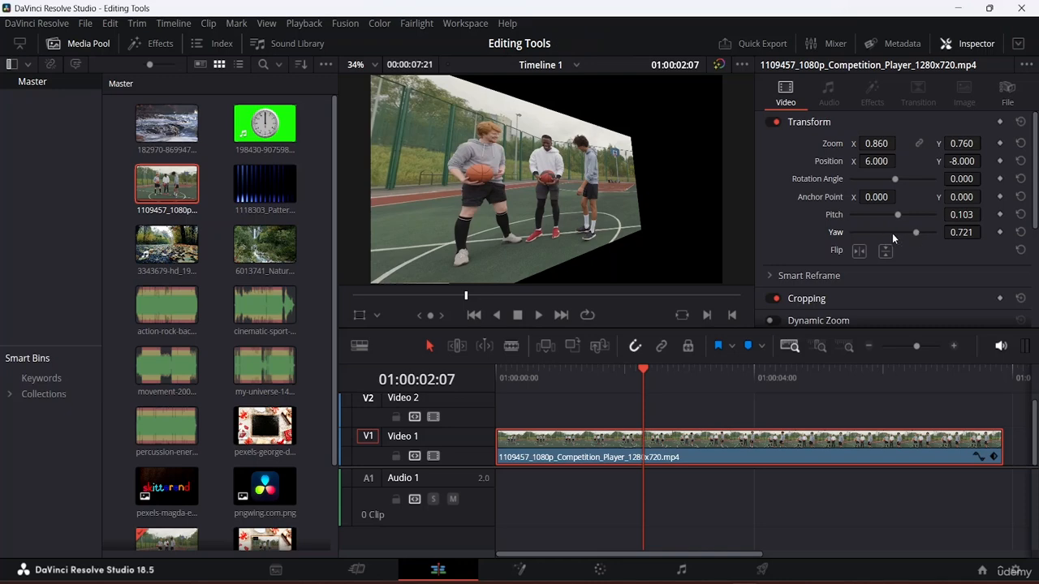
drag(892, 230, 867, 231)
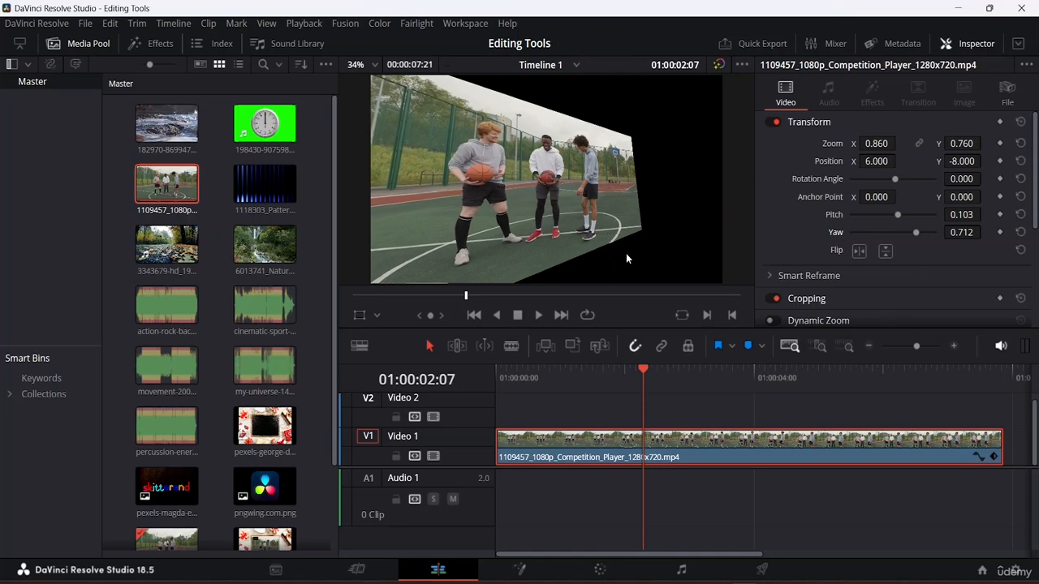
Flip the clip horizontally, and try the vertical flip before switching it back off.
click(862, 252)
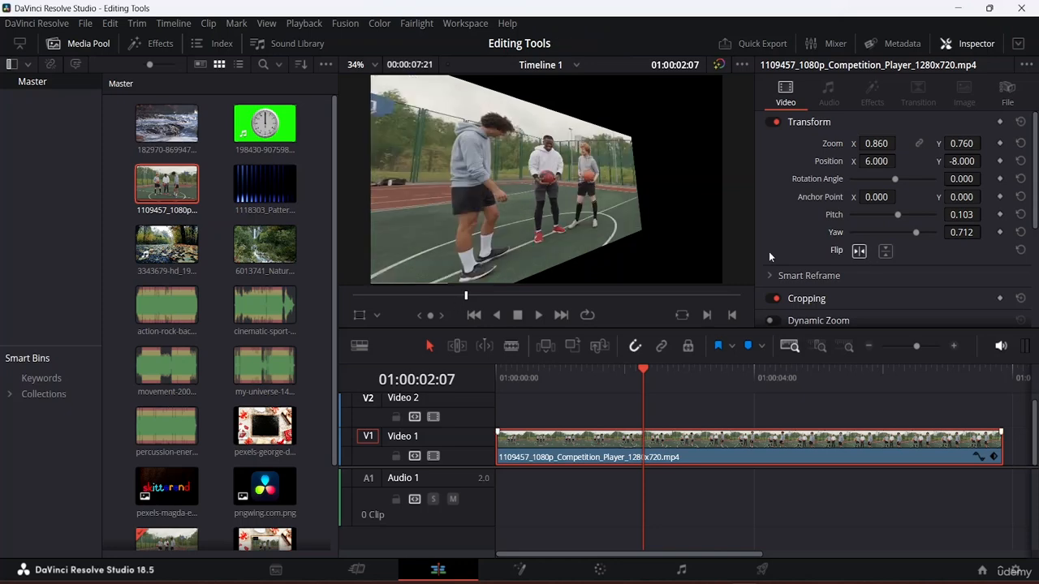
click(883, 253)
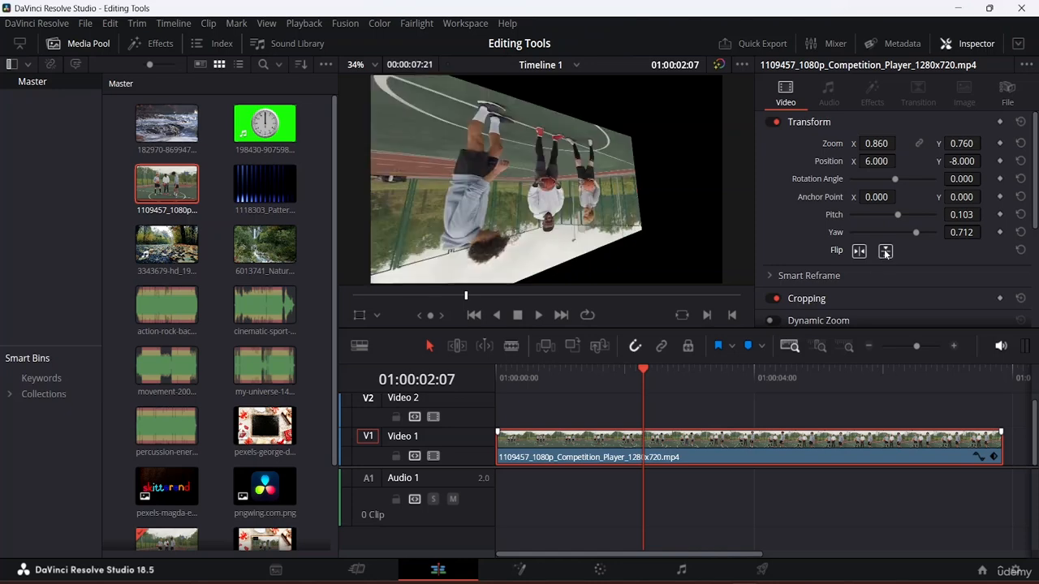
click(885, 252)
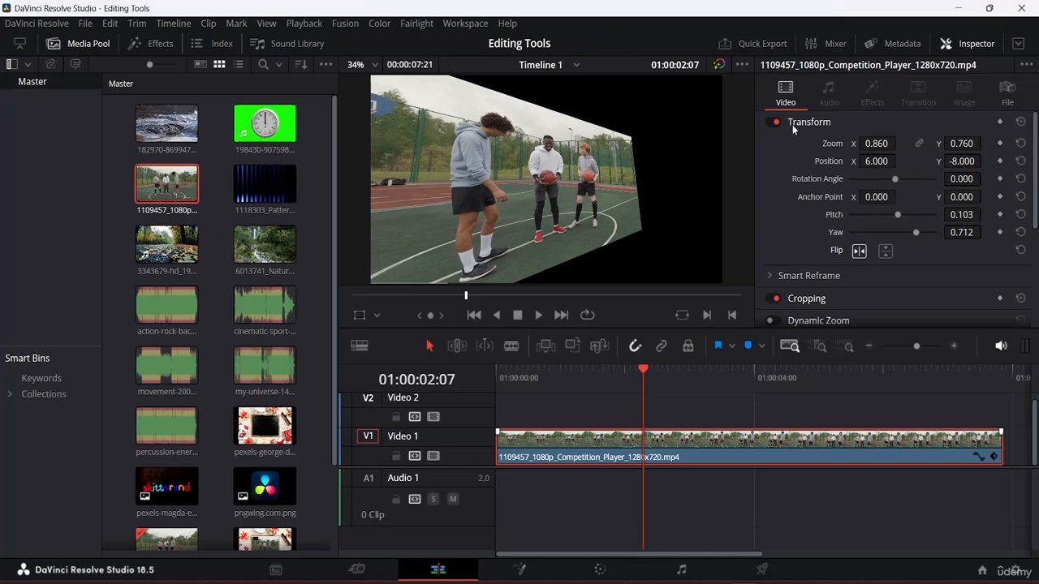
Turn the clip's Transform settings off and on again to compare it with the original framing.
scroll(896, 280, down, 3)
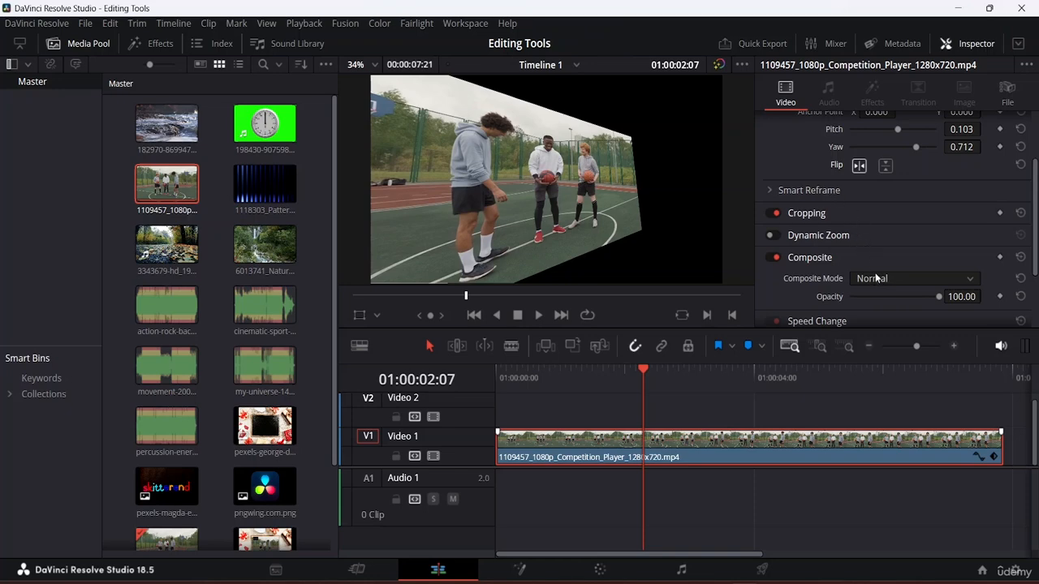
scroll(875, 256, up, 3)
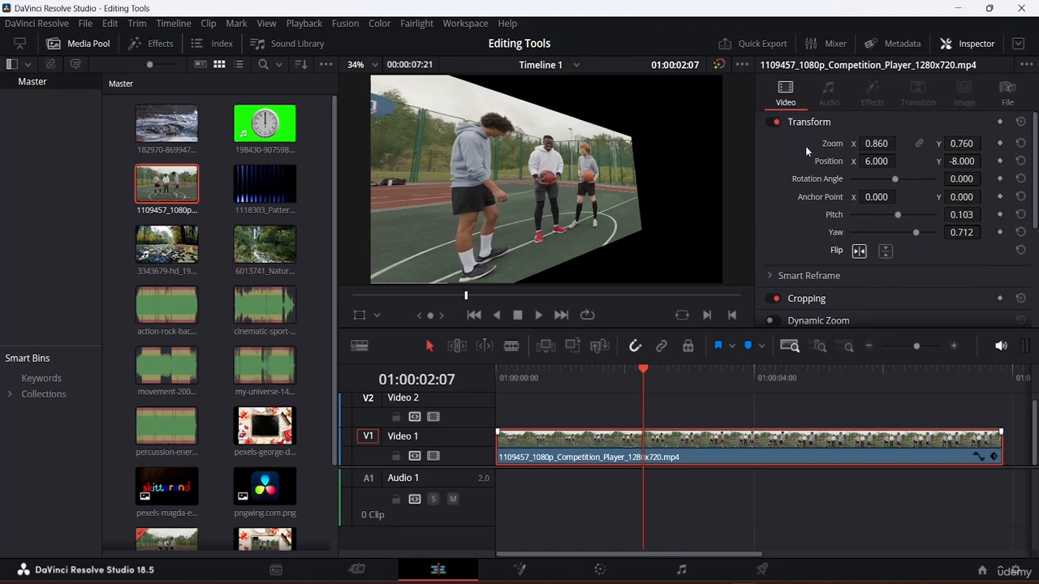
click(772, 121)
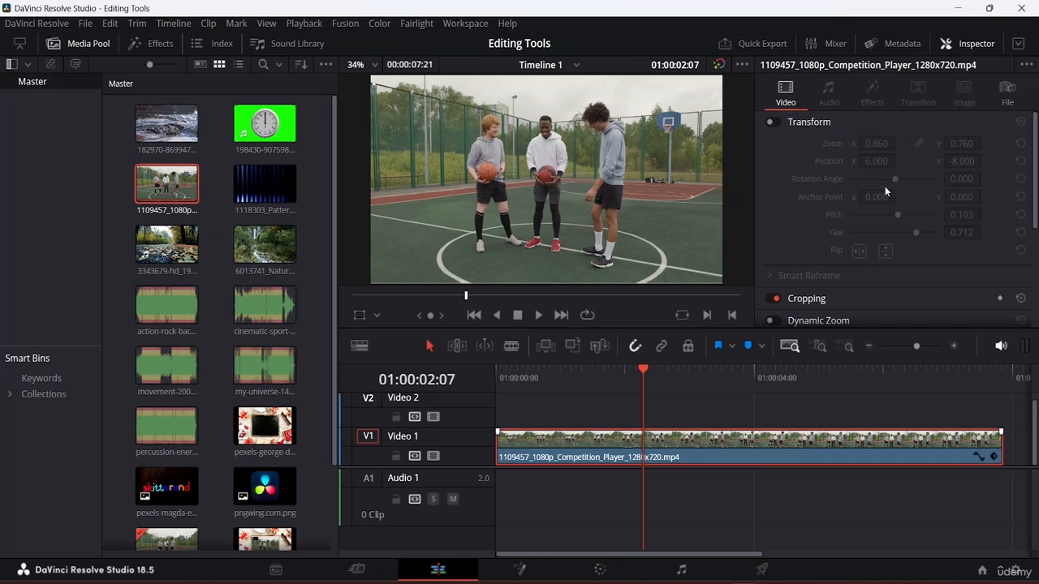
click(775, 121)
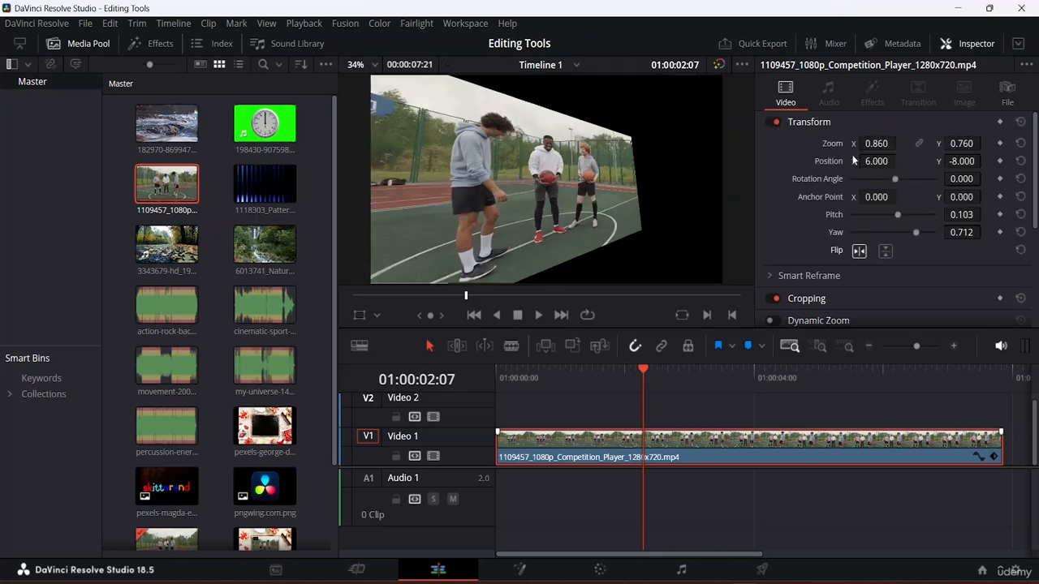
Expand the clip's Cropping settings to show the crop and softness controls.
scroll(917, 217, down, 3)
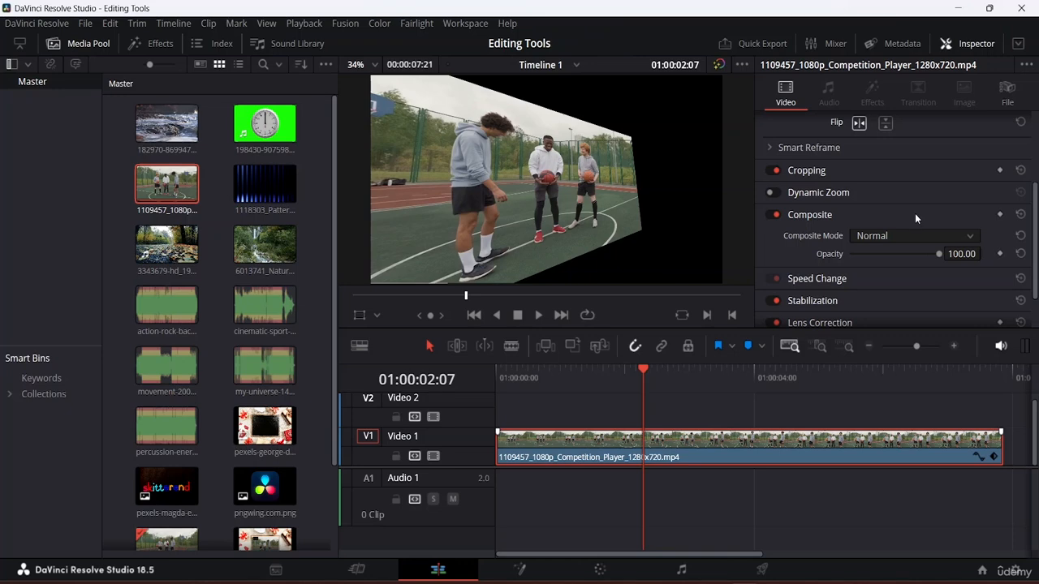
scroll(914, 213, up, 1)
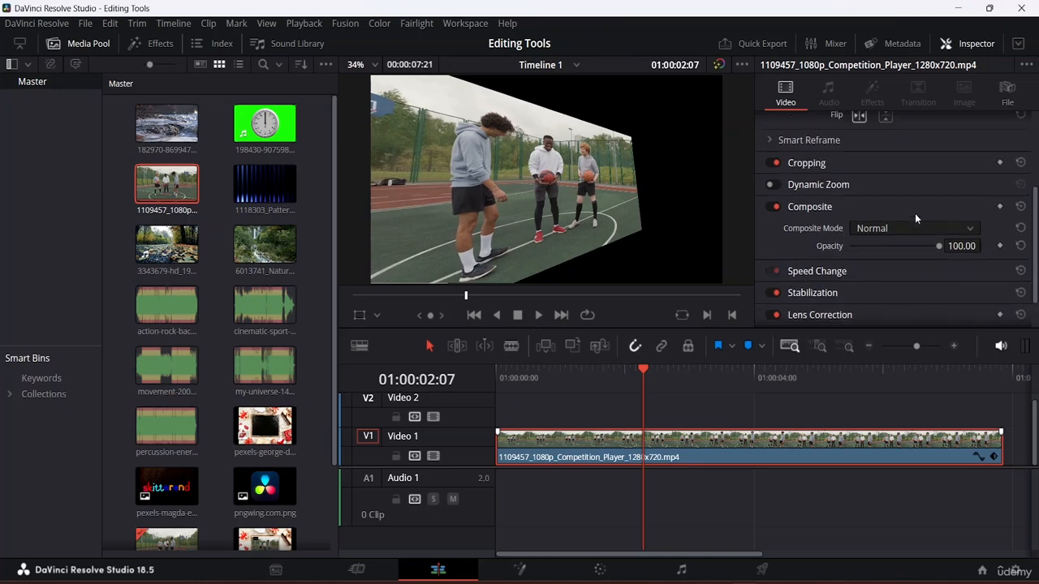
scroll(914, 213, up, 2)
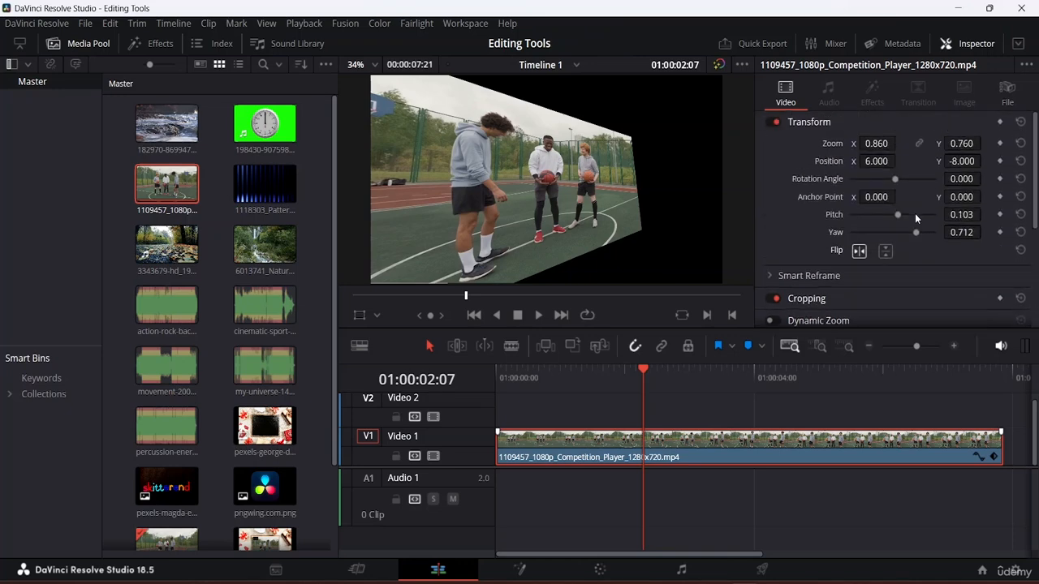
scroll(915, 213, down, 2)
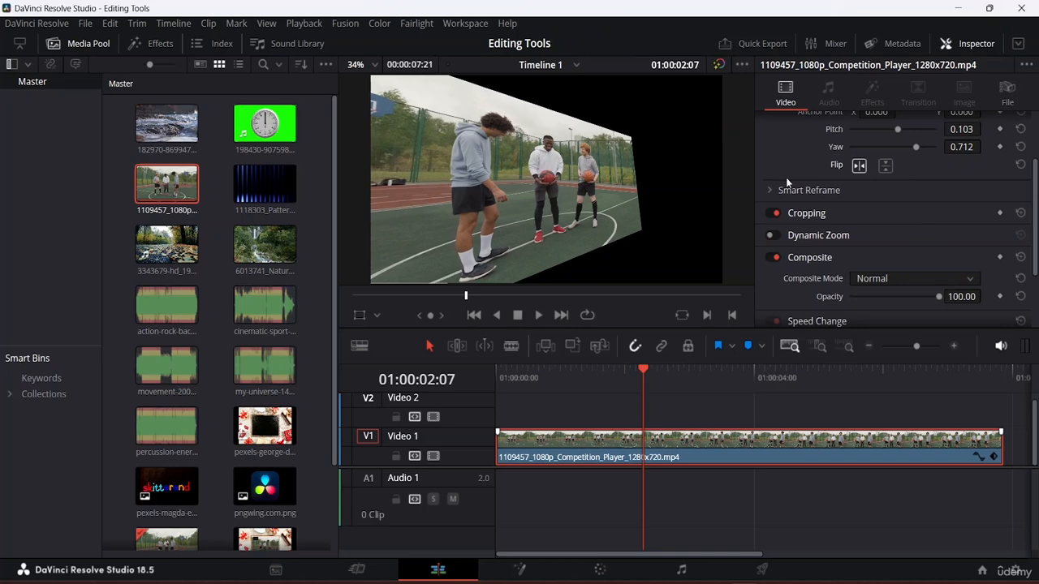
click(814, 215)
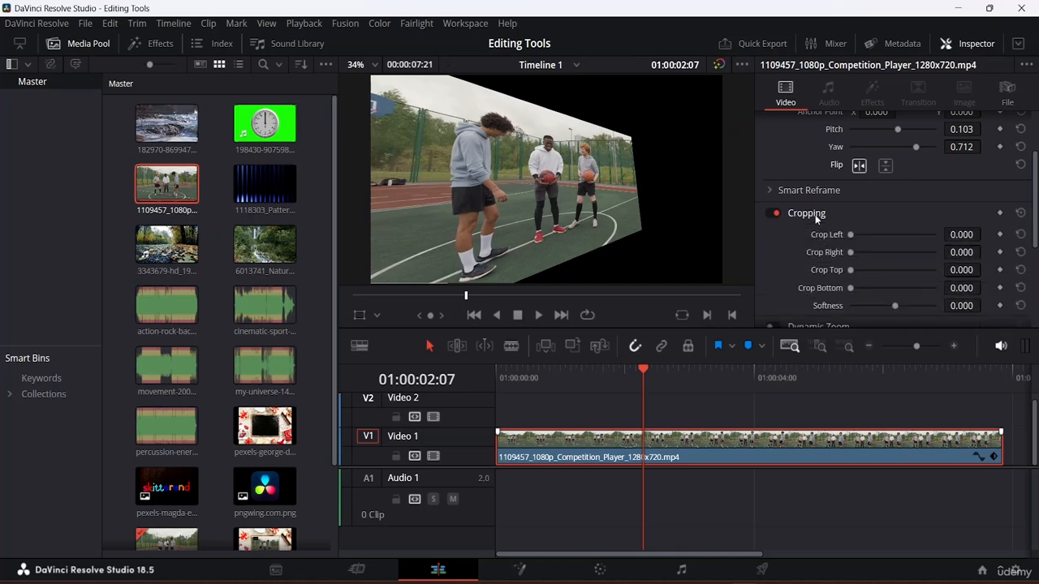
scroll(818, 202, down, 2)
scroll(822, 207, up, 1)
scroll(824, 209, down, 1)
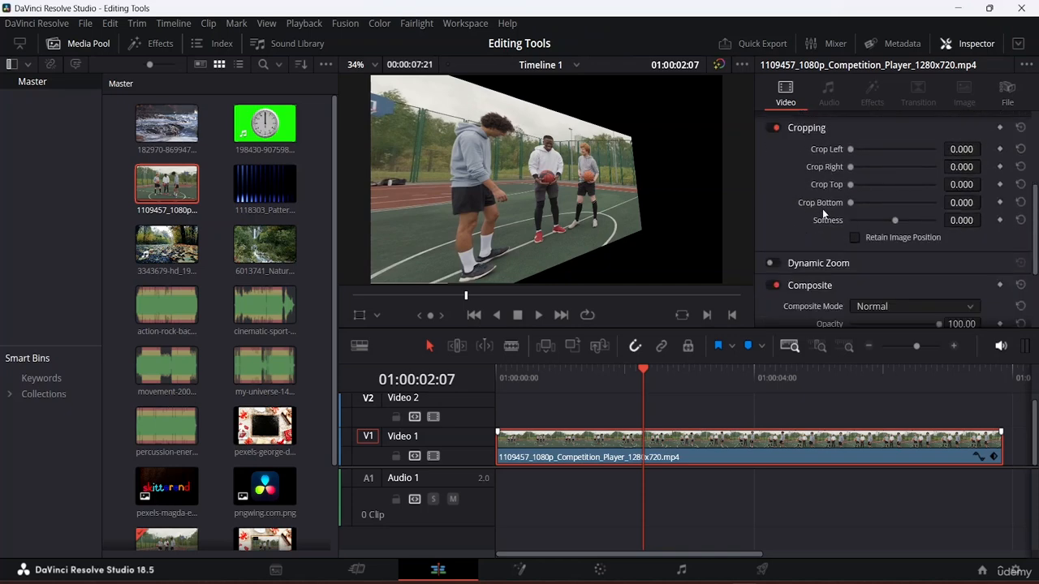
Disable the clip's Transform settings and return to the Cropping controls.
scroll(826, 209, up, 4)
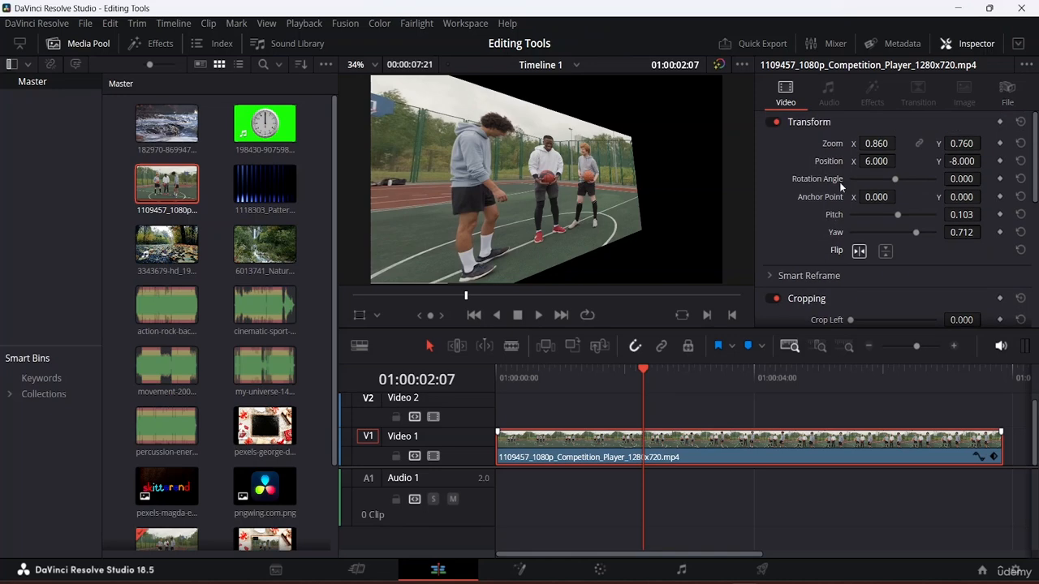
click(771, 119)
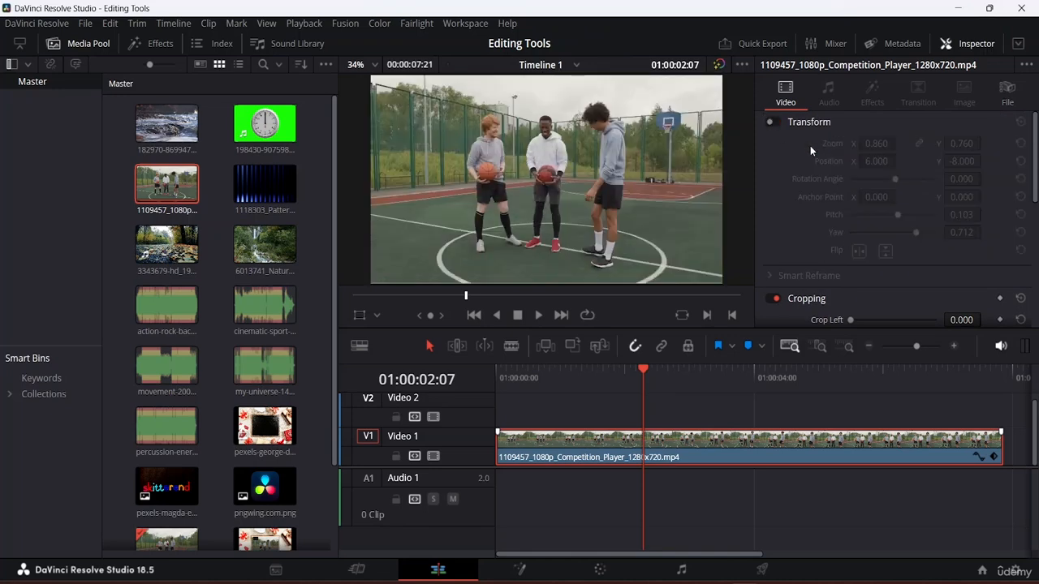
scroll(823, 160, down, 2)
scroll(822, 160, down, 2)
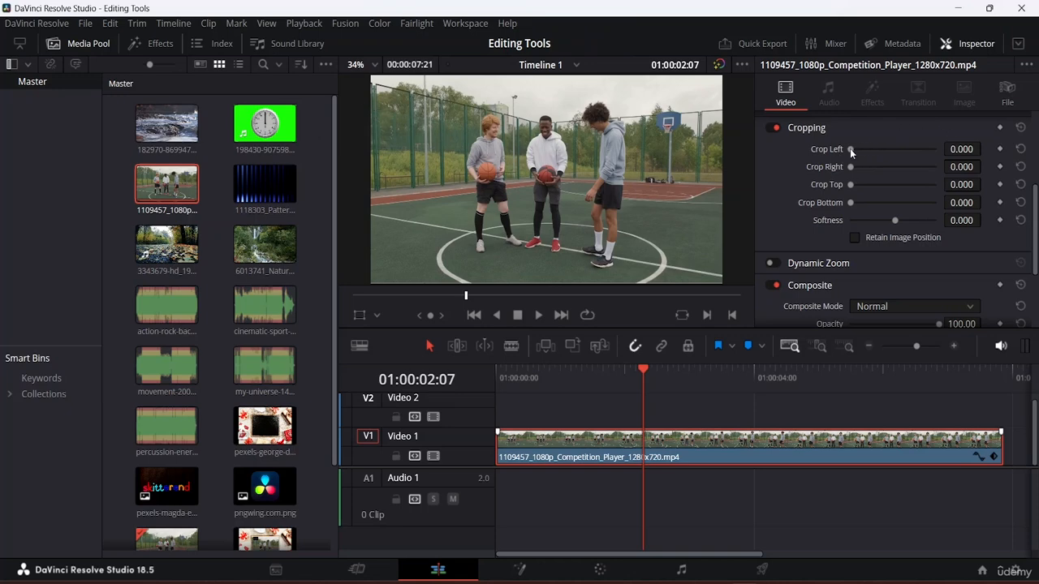
Crop the basketball clip by 249.600 left, 263.040 right, 115.560 top and 65.880 bottom.
drag(849, 148, 862, 151)
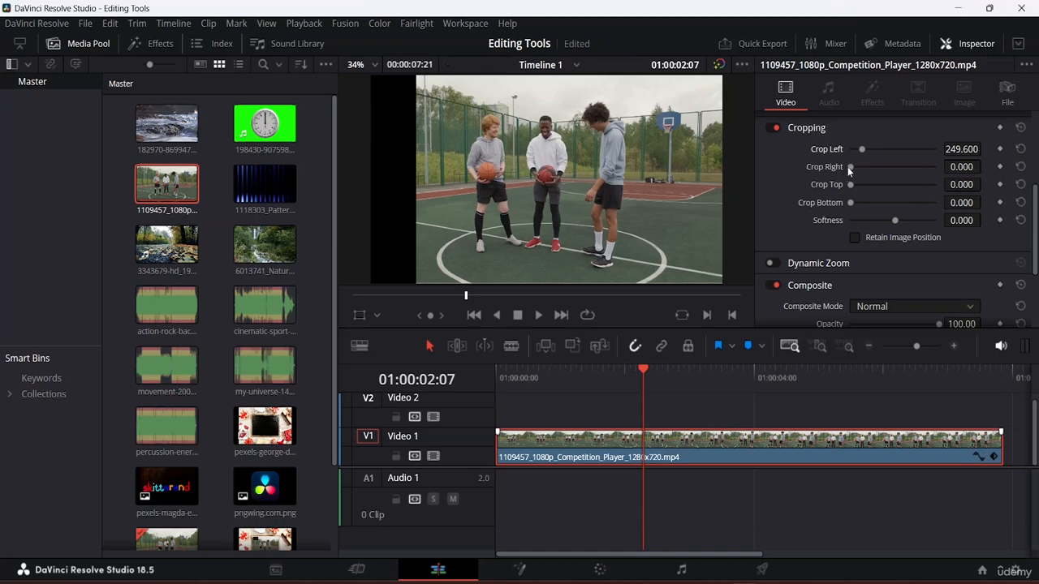
drag(848, 166, 860, 168)
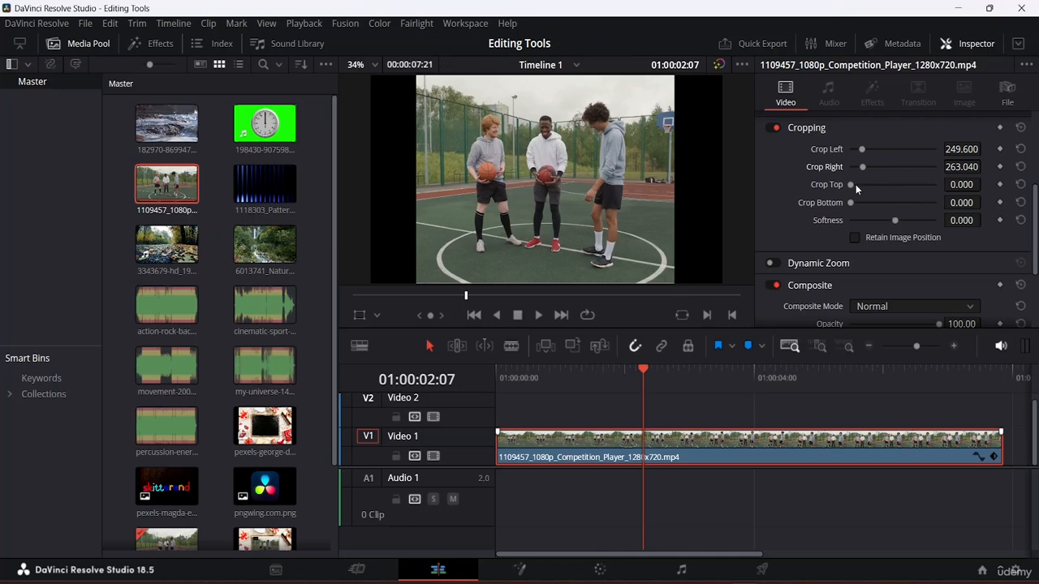
drag(856, 184, 855, 208)
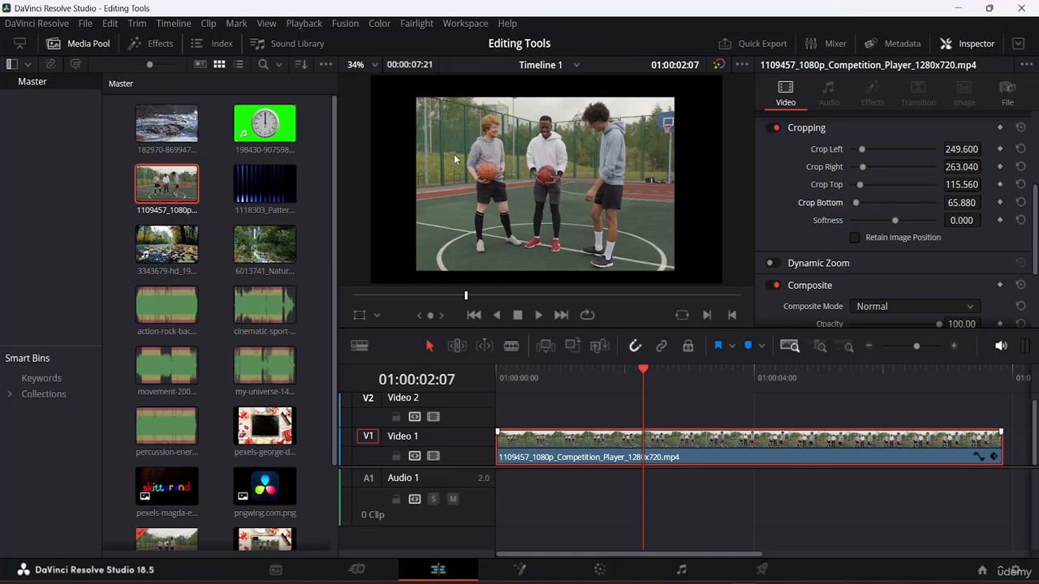
Set the crop Softness to -25.190 to feather the edges of the cropped picture.
scroll(459, 159, up, 3)
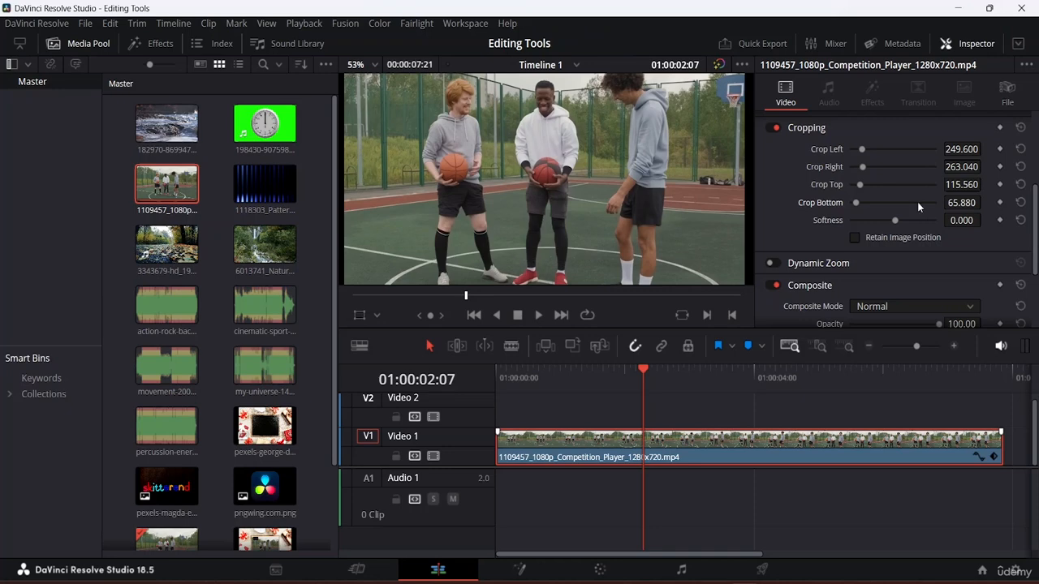
mouse_move(897, 219)
mouse_down()
mouse_move(906, 217)
mouse_move(885, 217)
mouse_up()
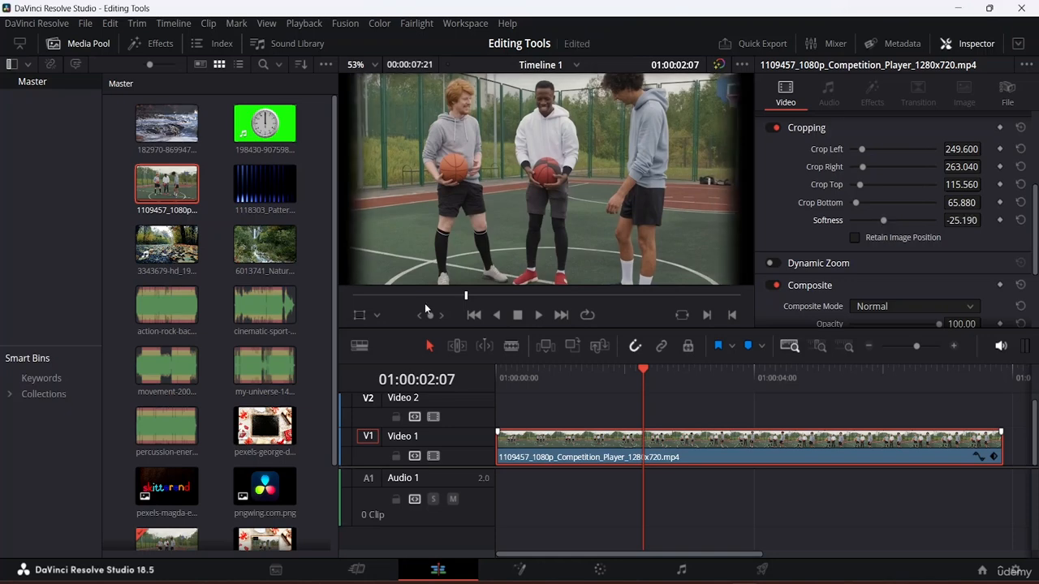
scroll(522, 160, down, 2)
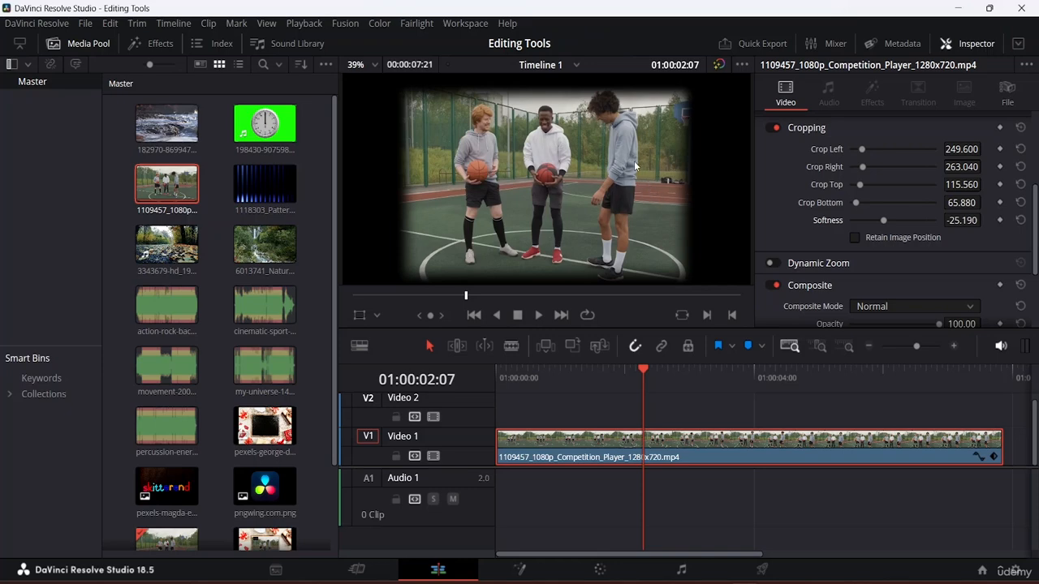
Try the Retain Image Position option, and disable the basketball clip's Cropping settings.
click(855, 238)
scroll(875, 226, up, 4)
scroll(875, 227, down, 3)
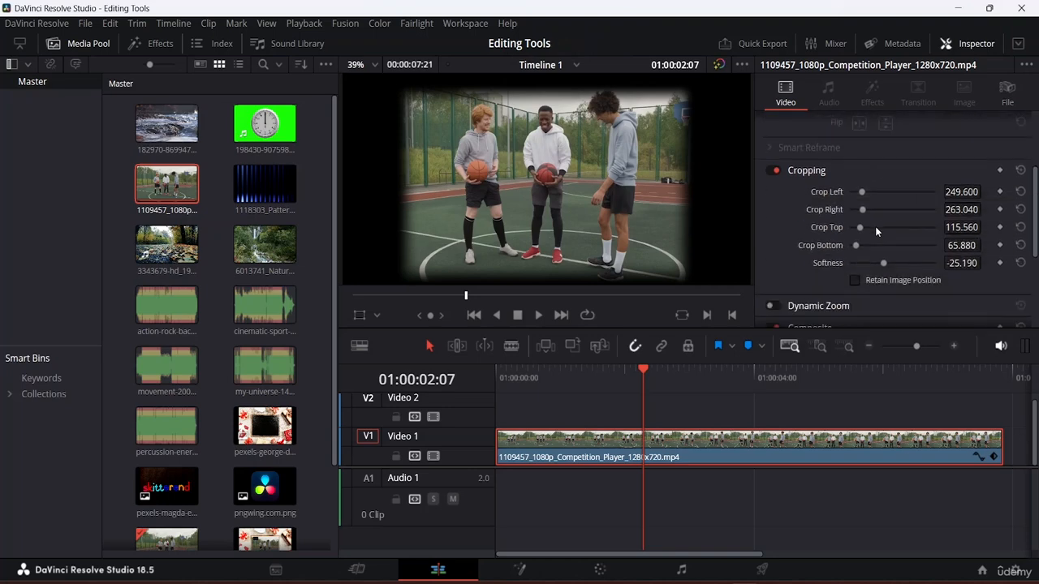
scroll(875, 226, up, 2)
scroll(875, 226, down, 2)
click(773, 171)
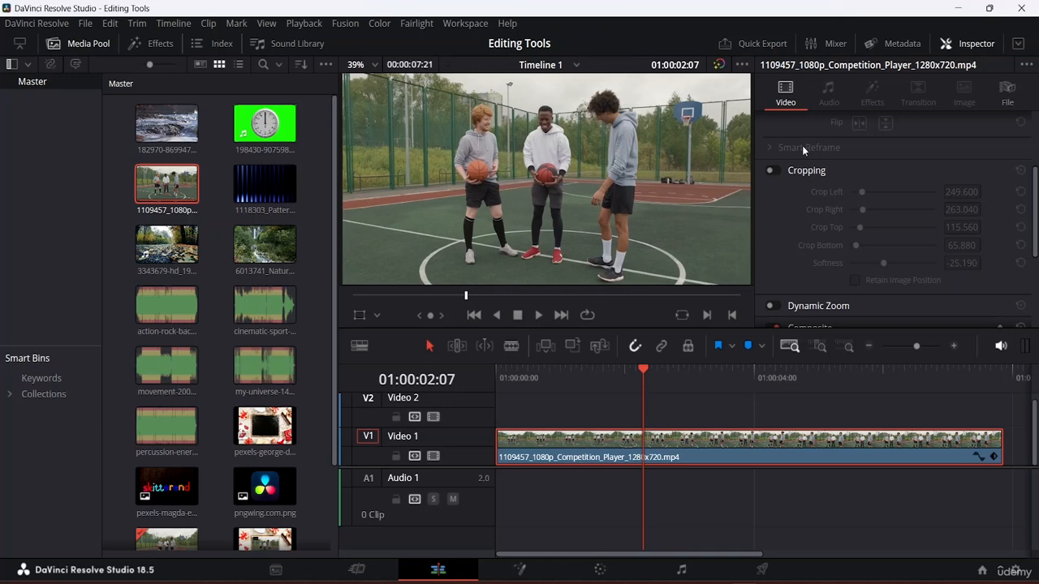
Expand the basketball clip's Smart Reframe settings to show the Object of Interest and Reframe controls.
scroll(853, 219, up, 3)
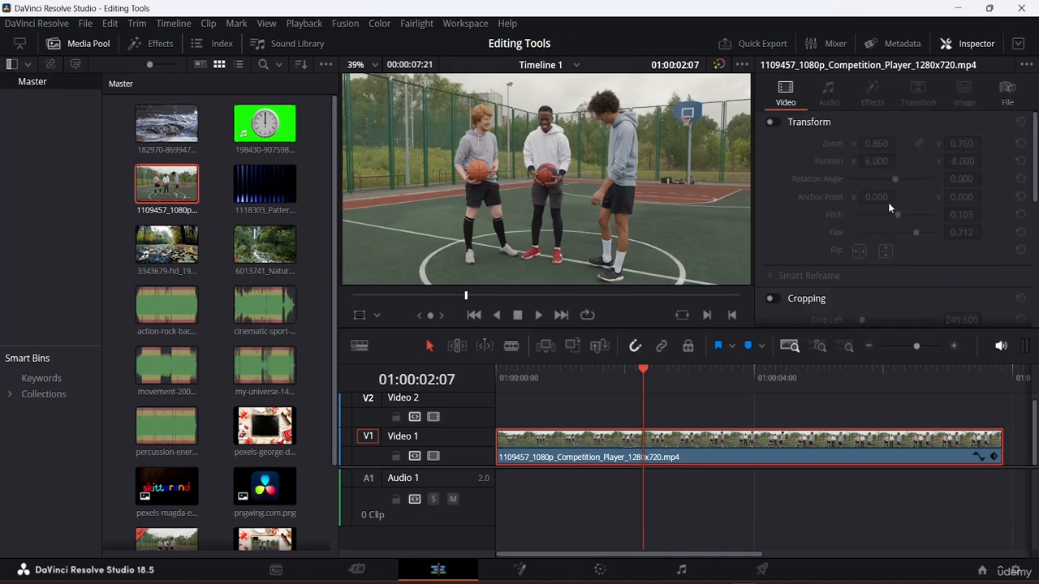
scroll(869, 193, down, 4)
scroll(854, 181, up, 3)
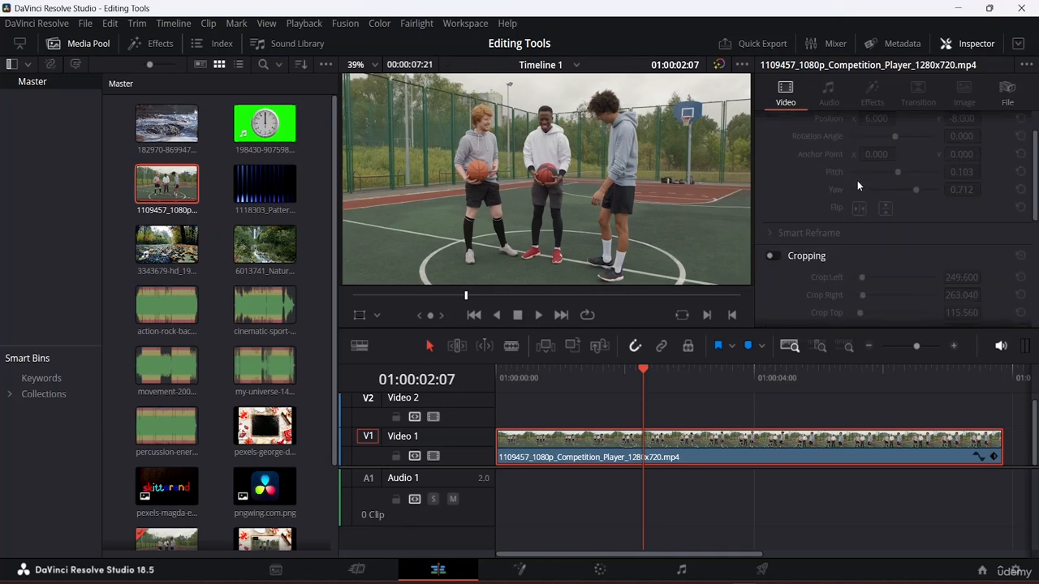
click(823, 234)
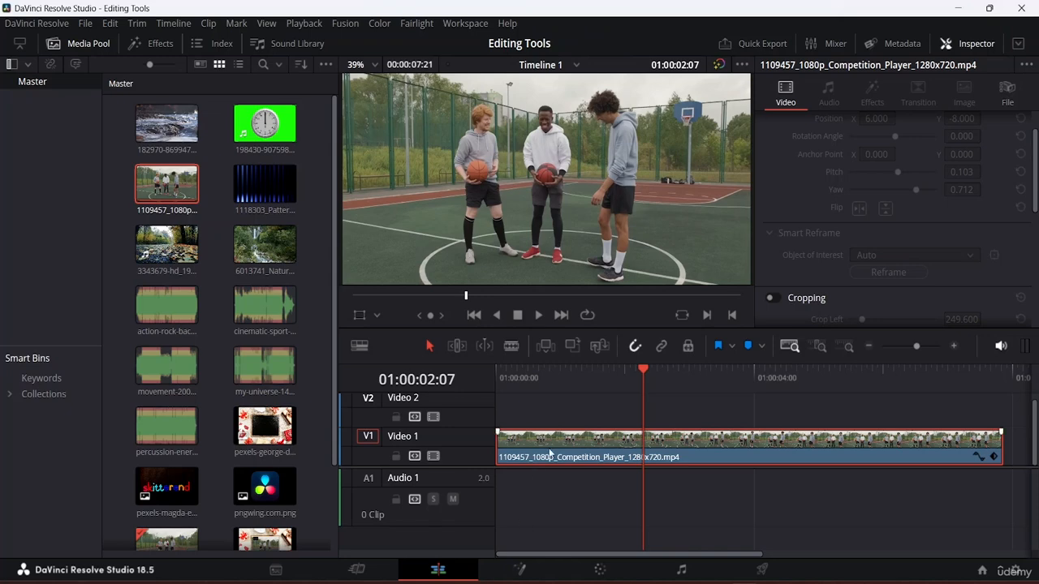
scroll(939, 205, down, 5)
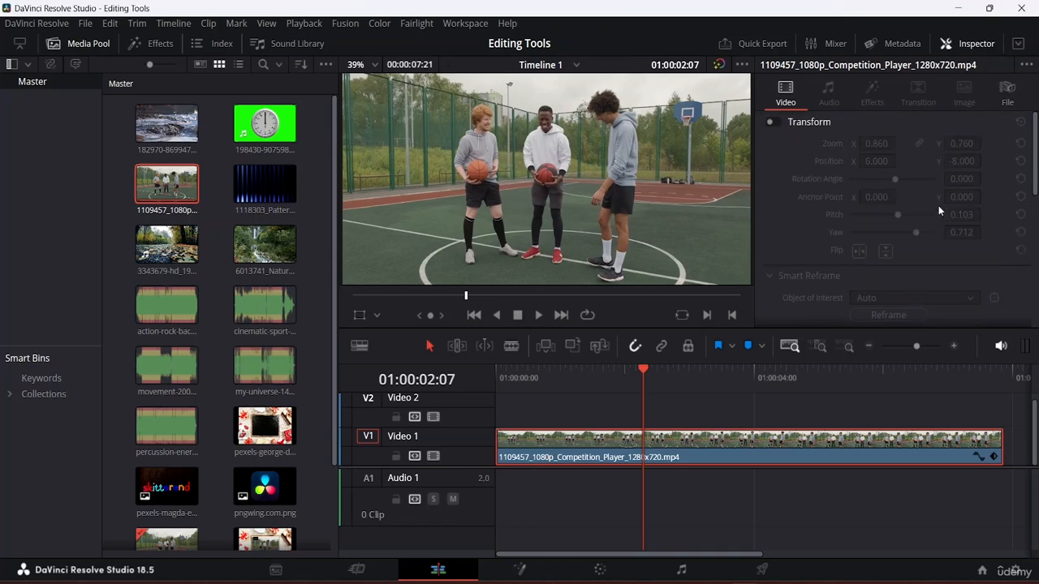
scroll(939, 205, down, 2)
scroll(939, 205, up, 6)
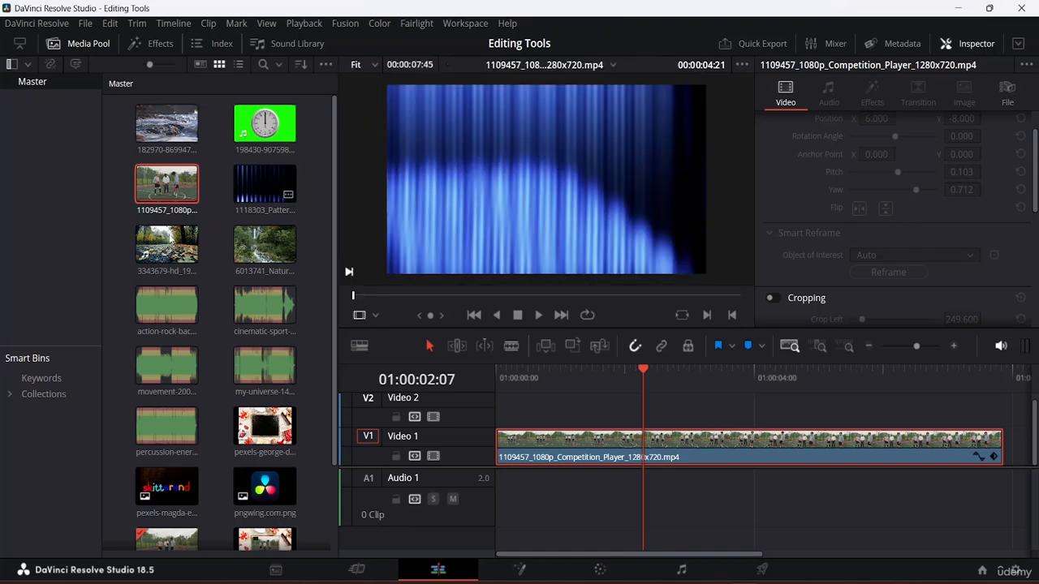
Place the clip 6013741_Nature_Top View_River_1920x1080.mp4 at the start of the Video 3 track.
drag(261, 245, 510, 428)
click(567, 407)
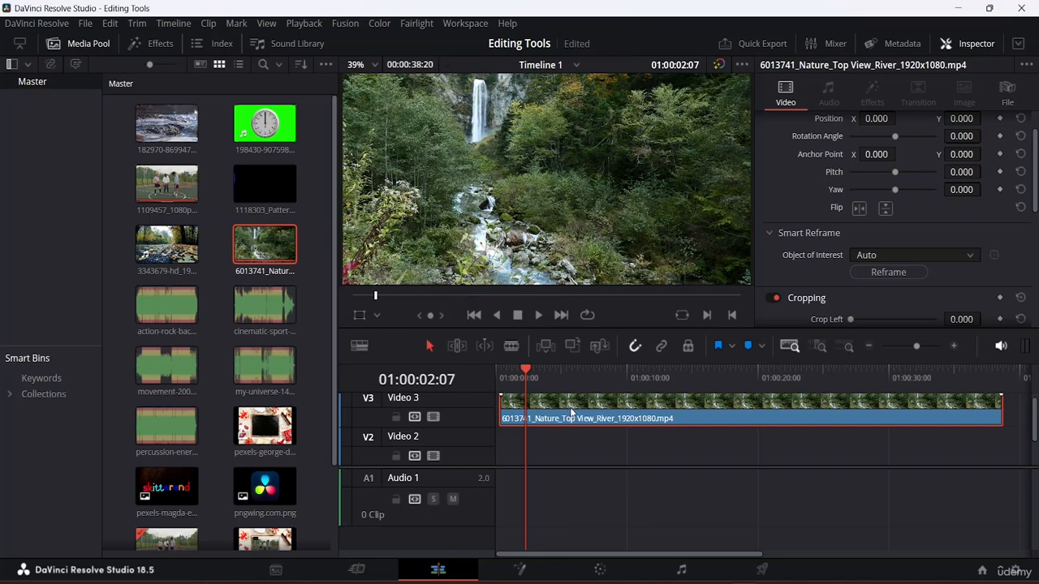
drag(571, 410, 567, 409)
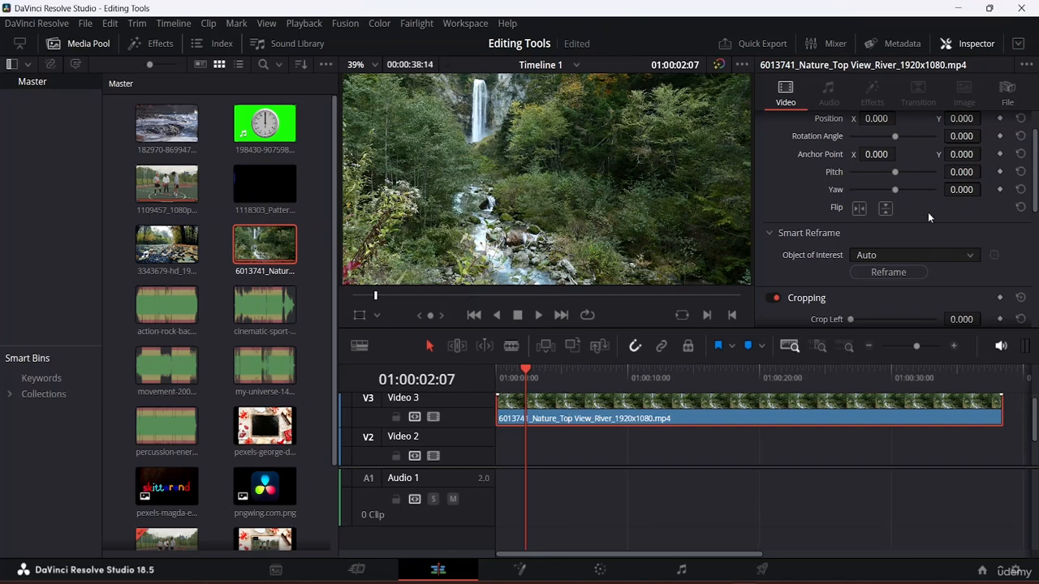
Examine the river clip's Smart Reframe settings, including the Object of Interest choices, and the neighbouring Cropping controls.
click(964, 256)
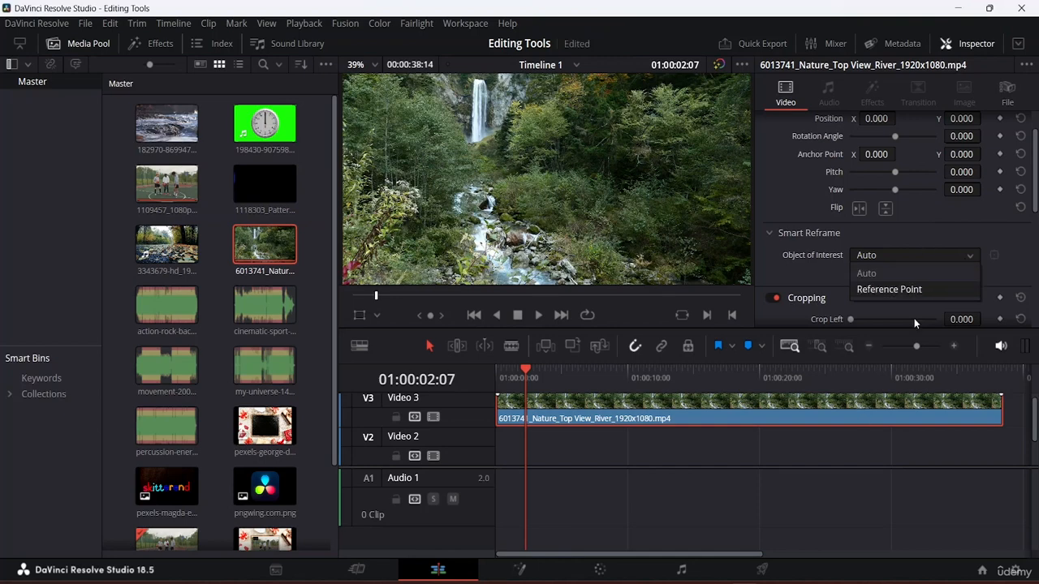
click(942, 222)
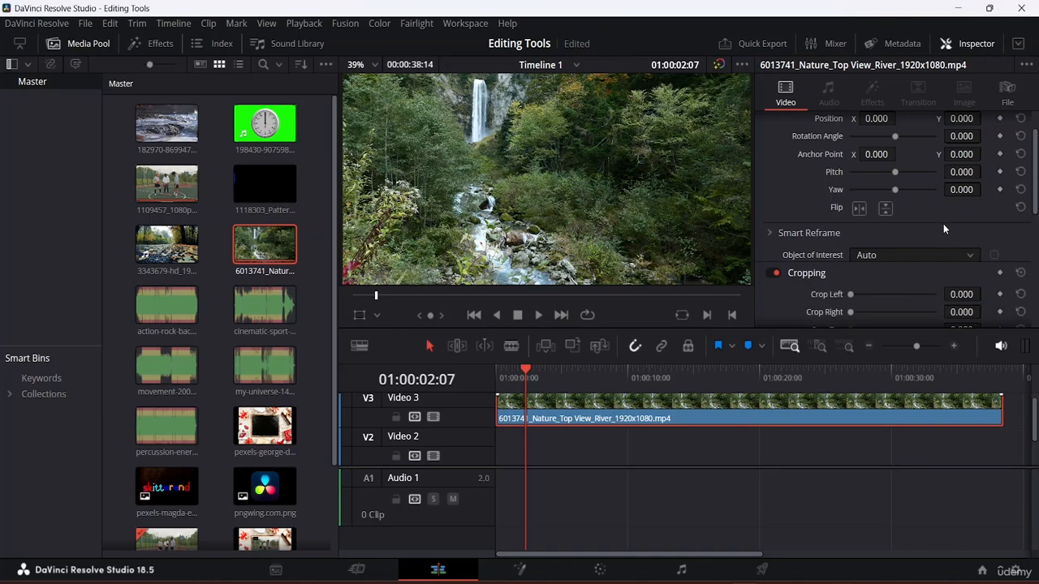
click(950, 233)
click(952, 240)
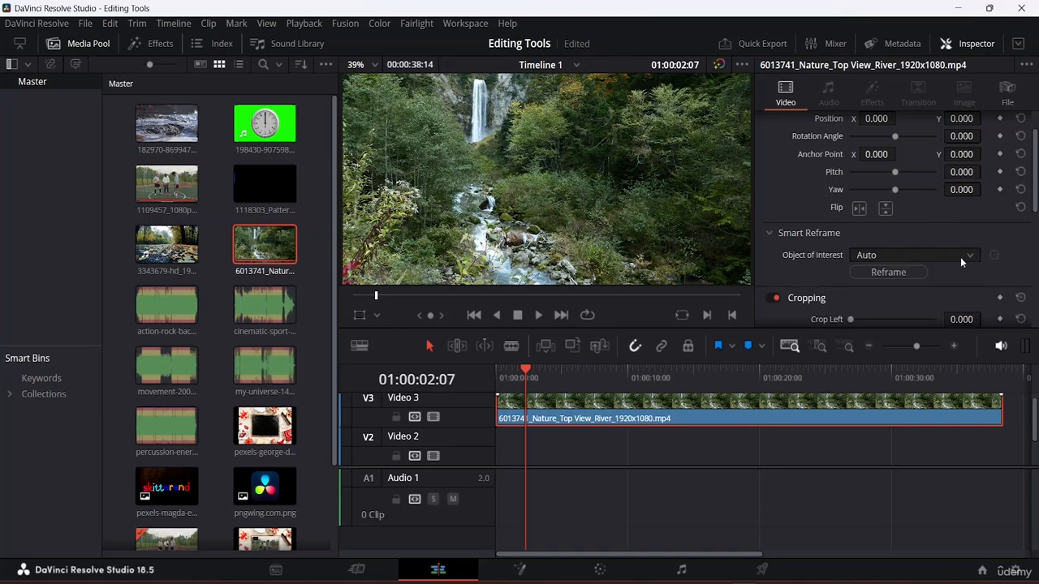
scroll(567, 188, up, 1)
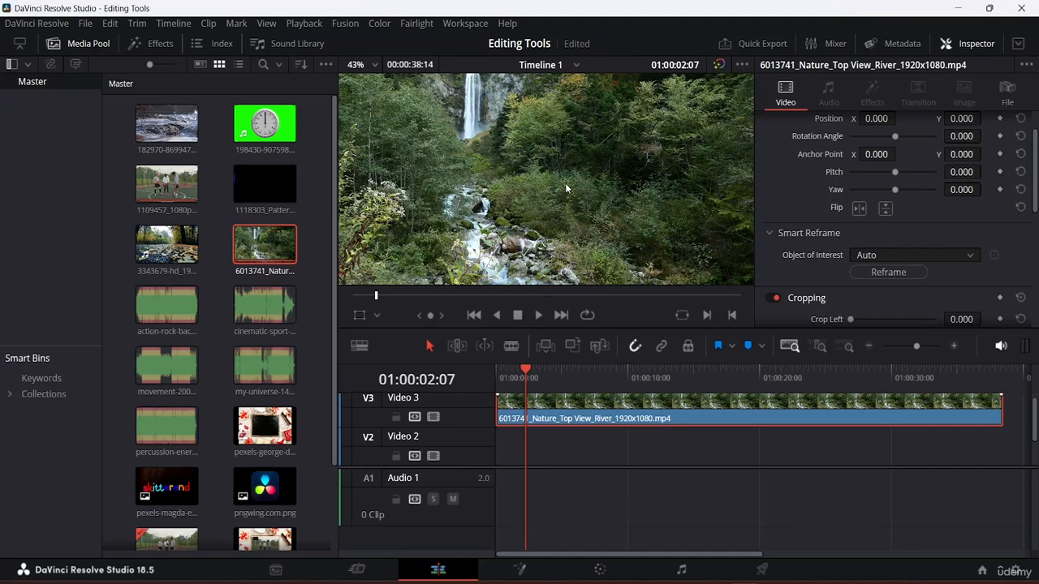
scroll(567, 188, down, 2)
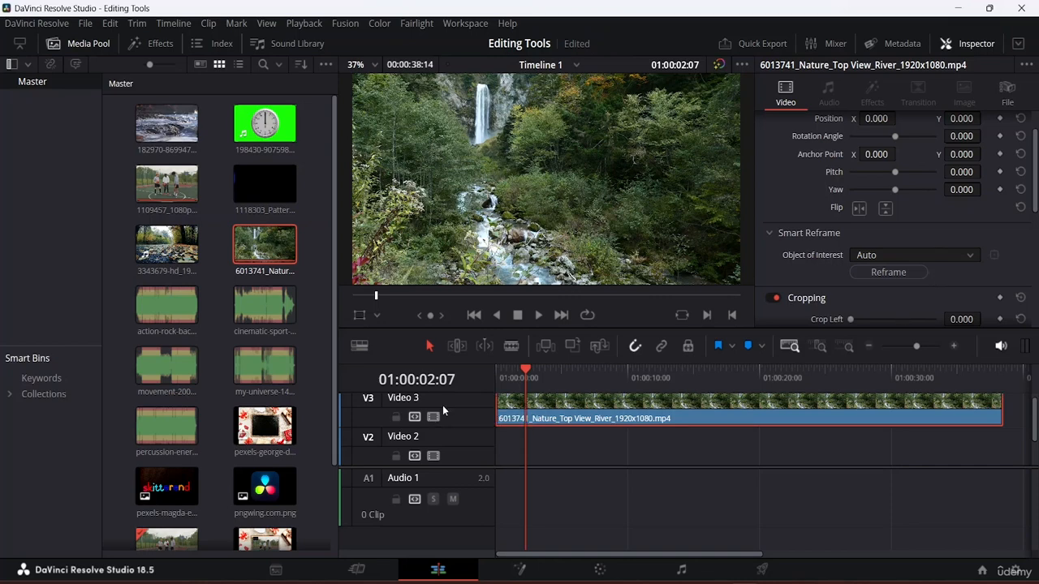
scroll(279, 449, down, 3)
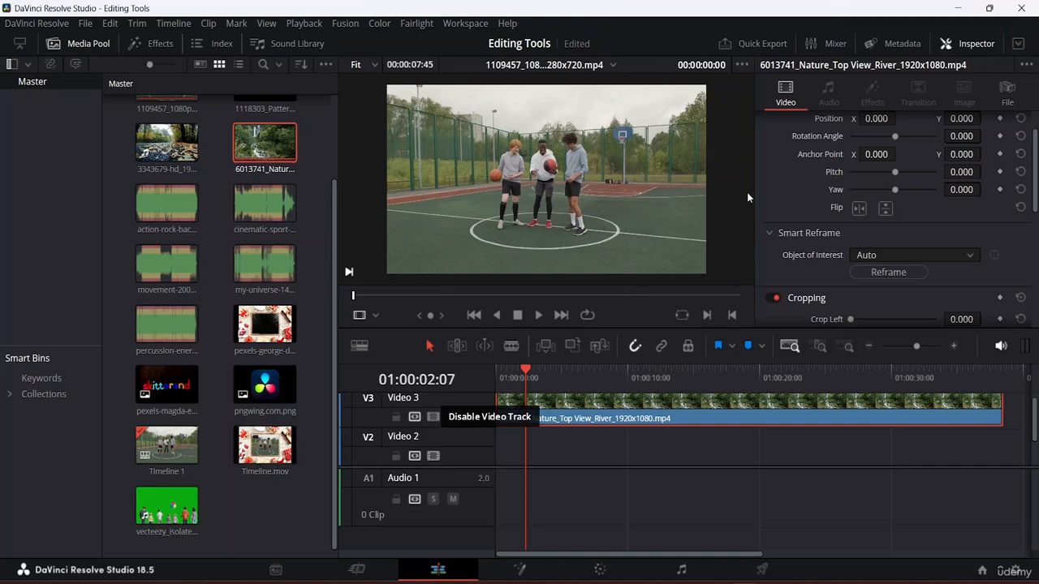
scroll(840, 189, down, 2)
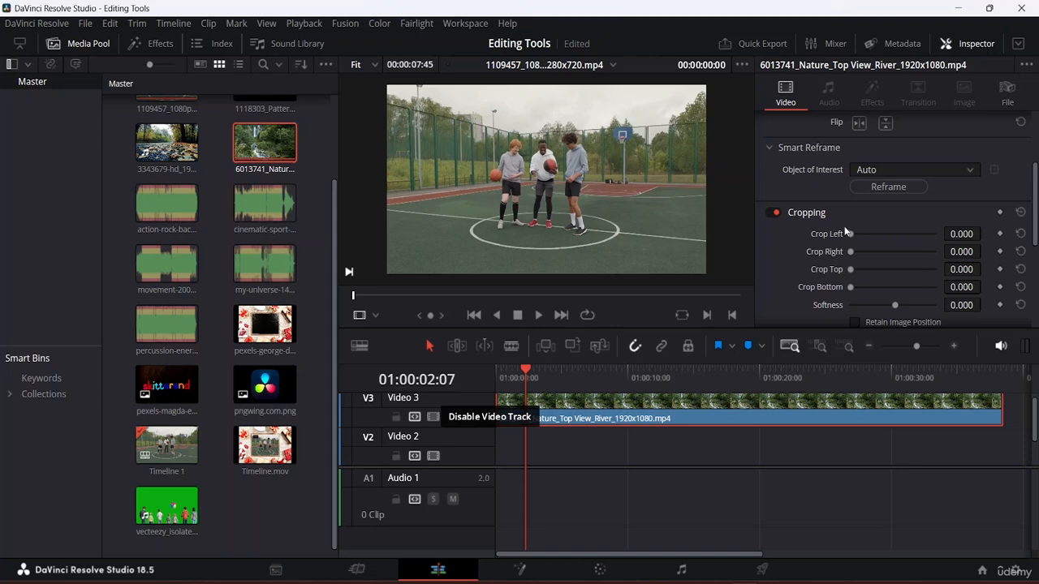
scroll(844, 224, up, 2)
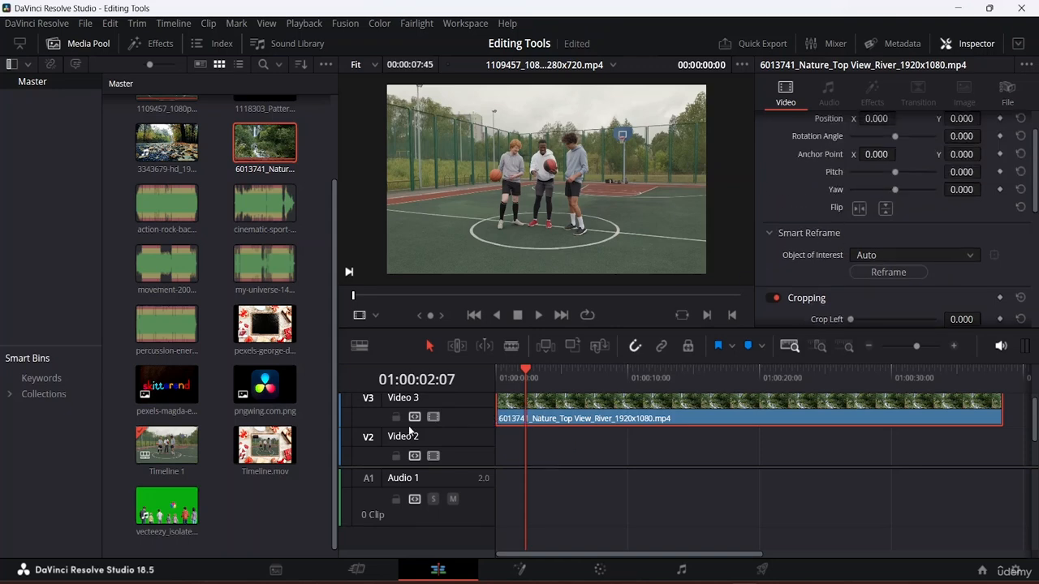
Enlarge the video track area to show Video 1 to Video 3, and enable Dynamic Zoom on the basketball clip.
drag(449, 465, 454, 526)
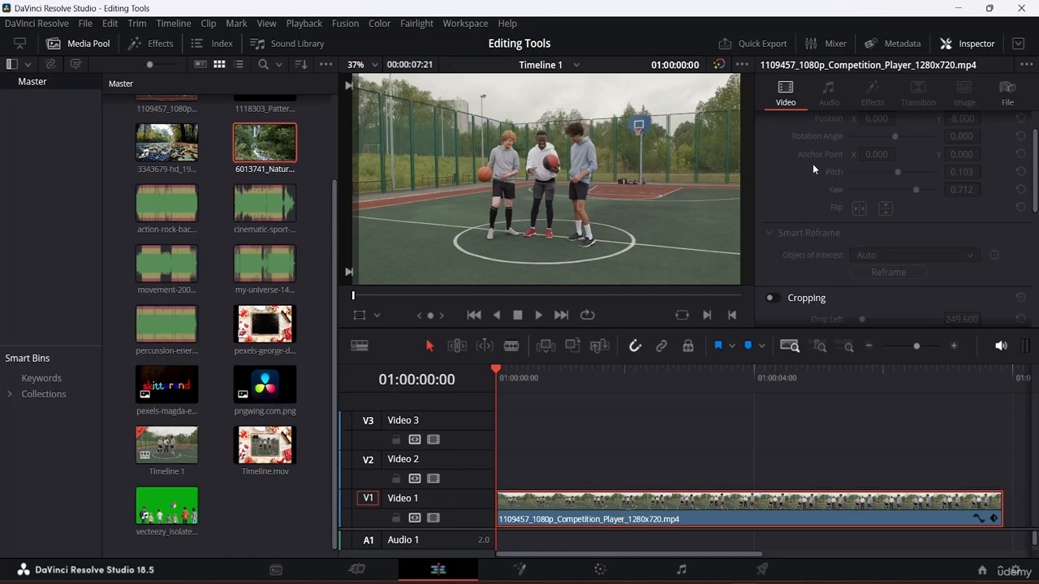
scroll(819, 167, down, 4)
scroll(830, 172, up, 4)
scroll(830, 173, down, 6)
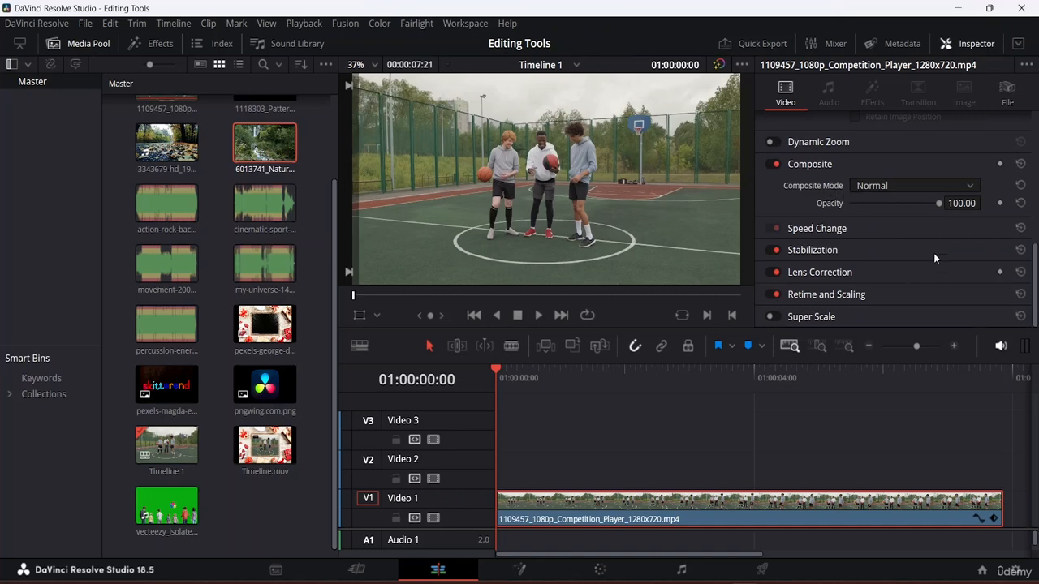
click(831, 144)
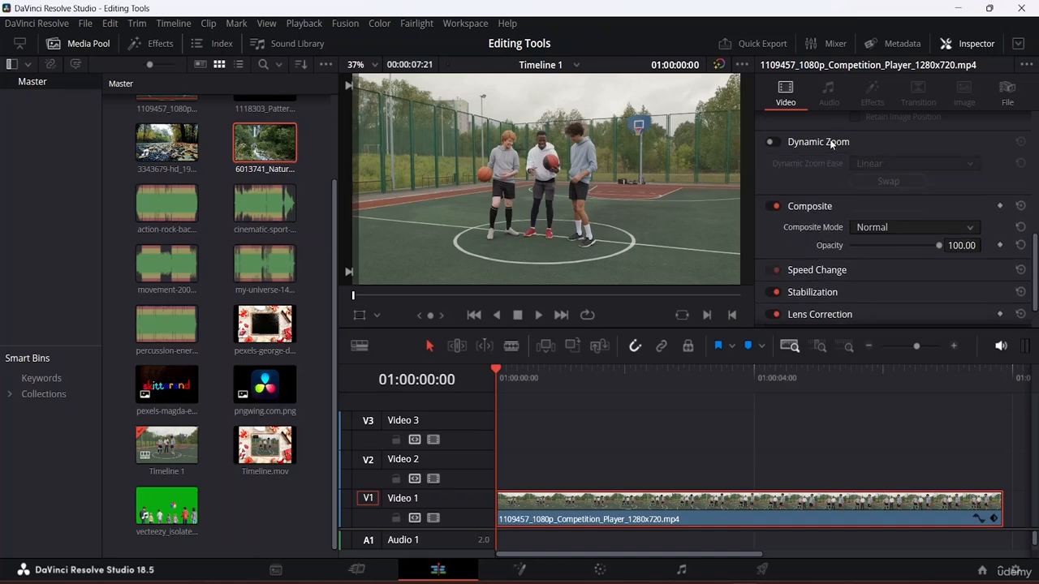
click(771, 142)
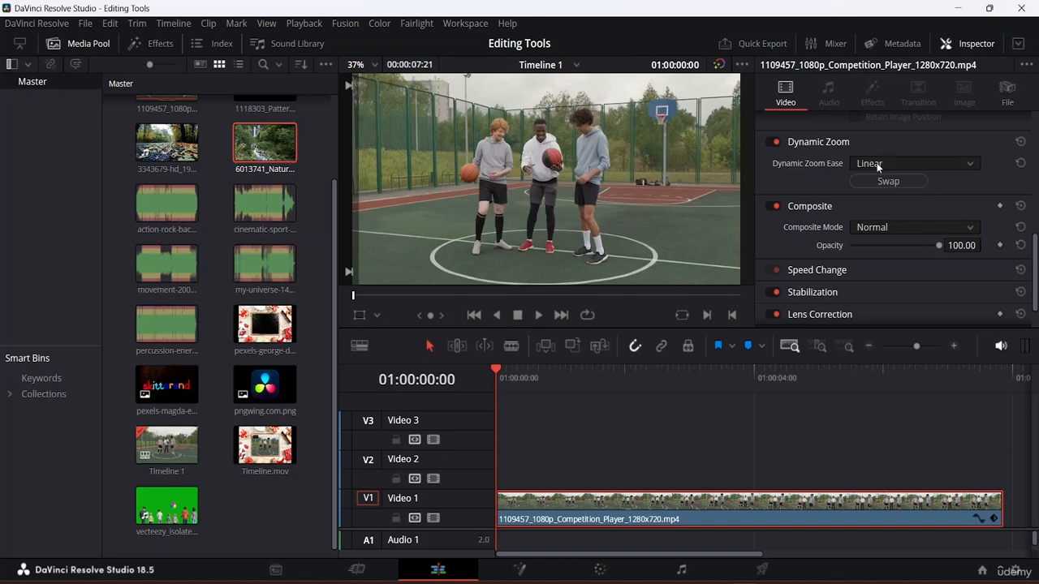
Try the Linear and Ease In options for Dynamic Zoom Ease, and set it to Ease Out.
click(955, 164)
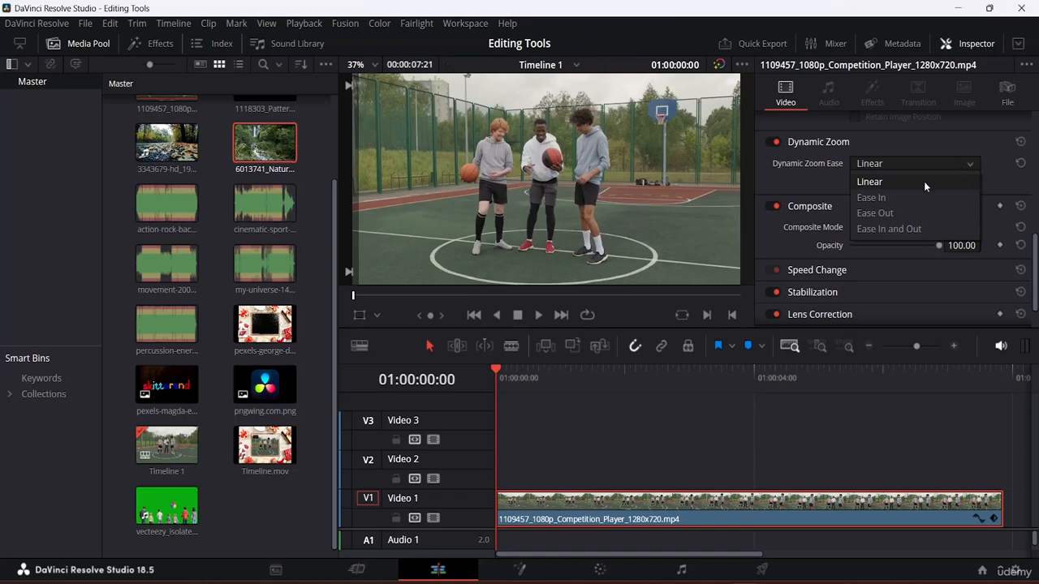
click(900, 180)
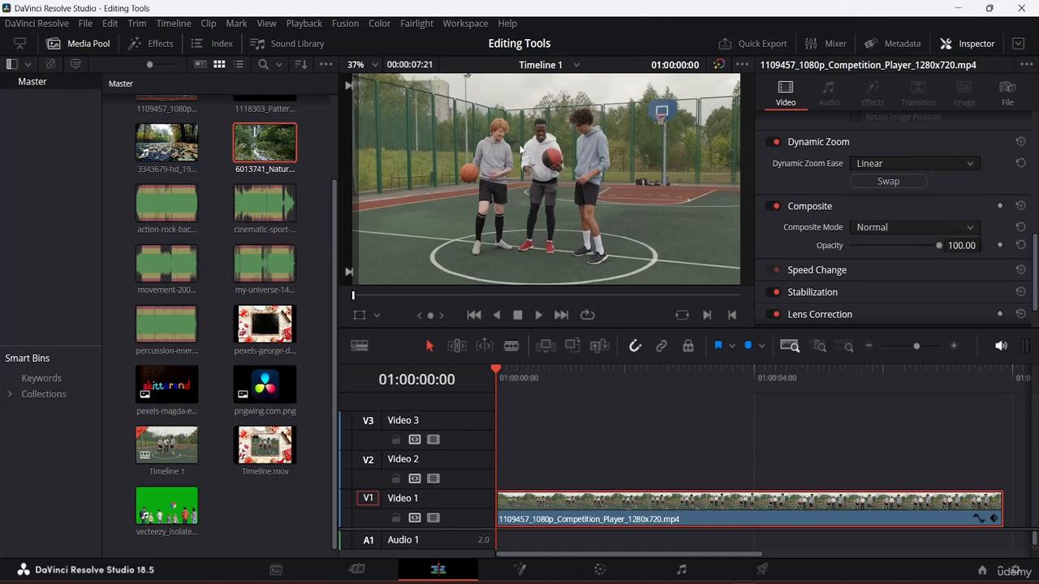
click(972, 163)
click(908, 193)
click(947, 163)
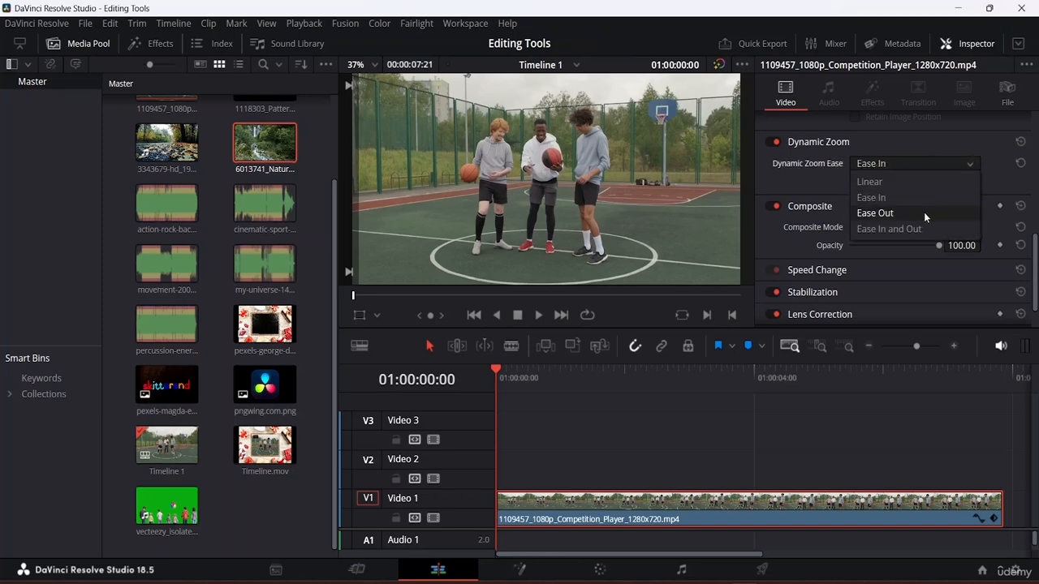
click(924, 212)
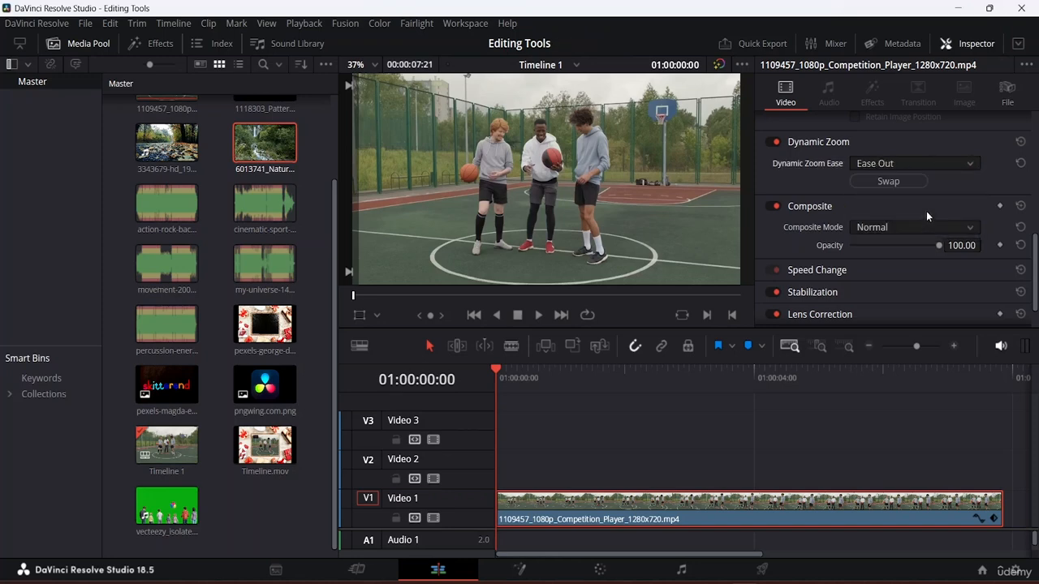
Show the Dynamic Zoom overlay in the viewer, and shrink and move the green frame onto the players' upper bodies.
click(378, 316)
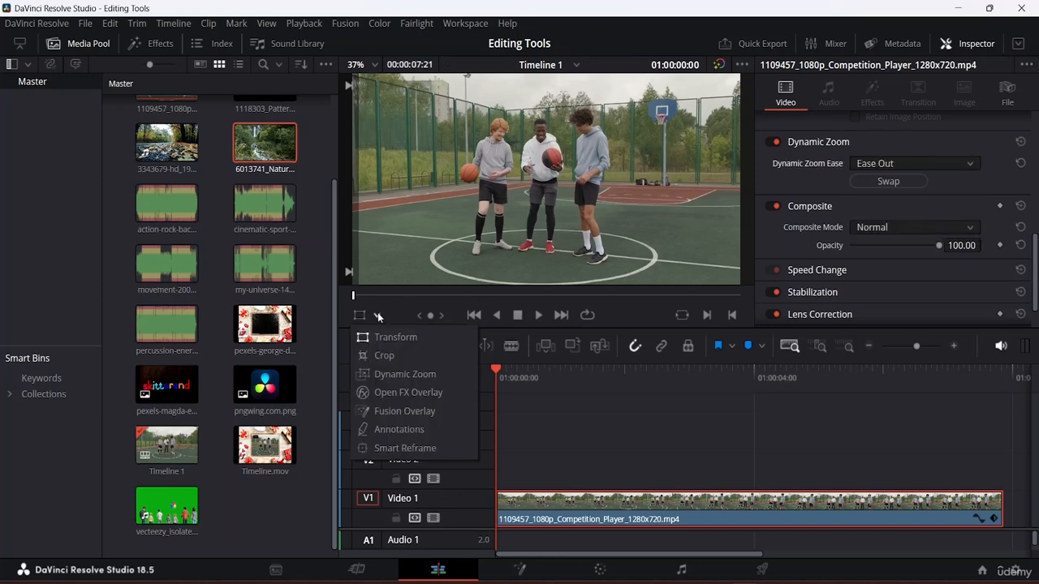
click(410, 376)
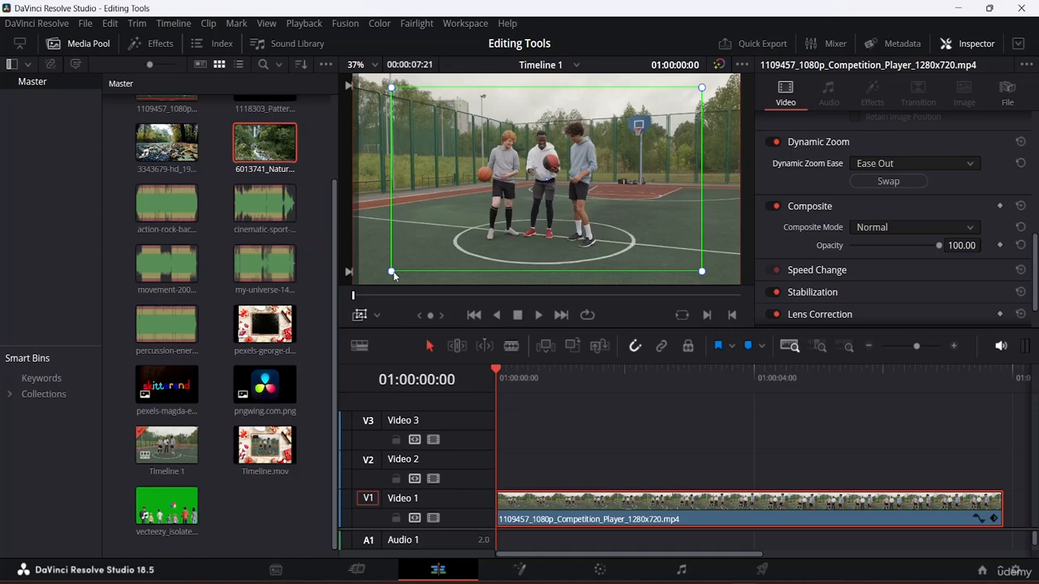
scroll(714, 229, down, 2)
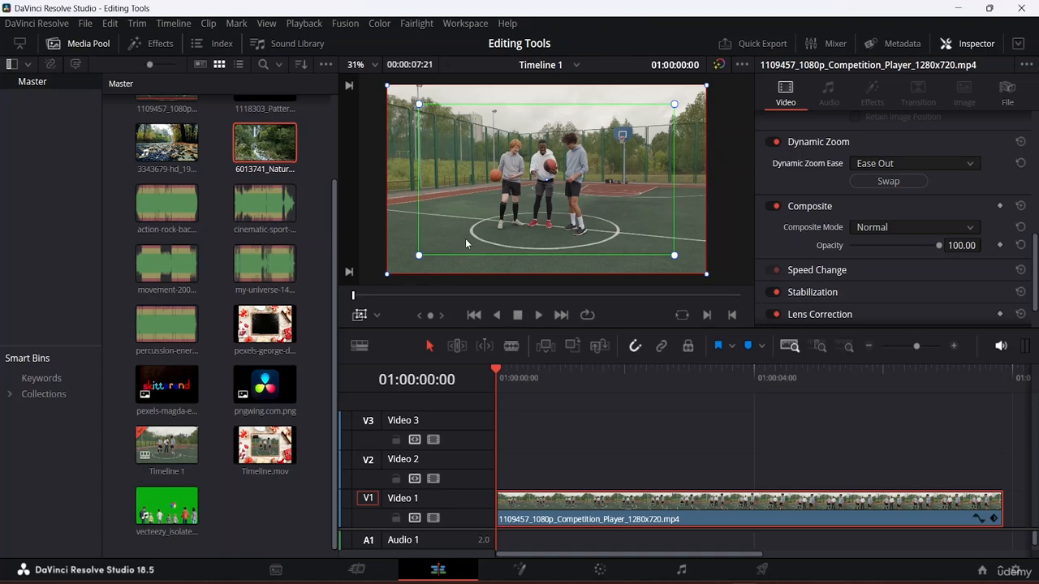
drag(419, 257, 497, 210)
drag(569, 167, 563, 128)
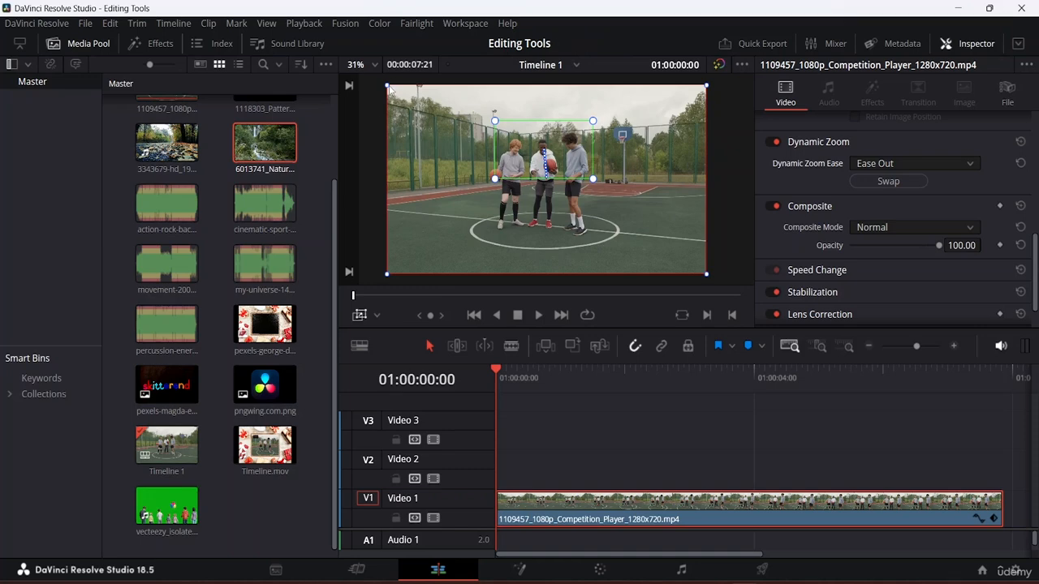
Shrink the red Dynamic Zoom frame to slightly inside the picture edges, and play the clip with Dynamic Zoom Ease set to Linear.
drag(387, 86, 411, 100)
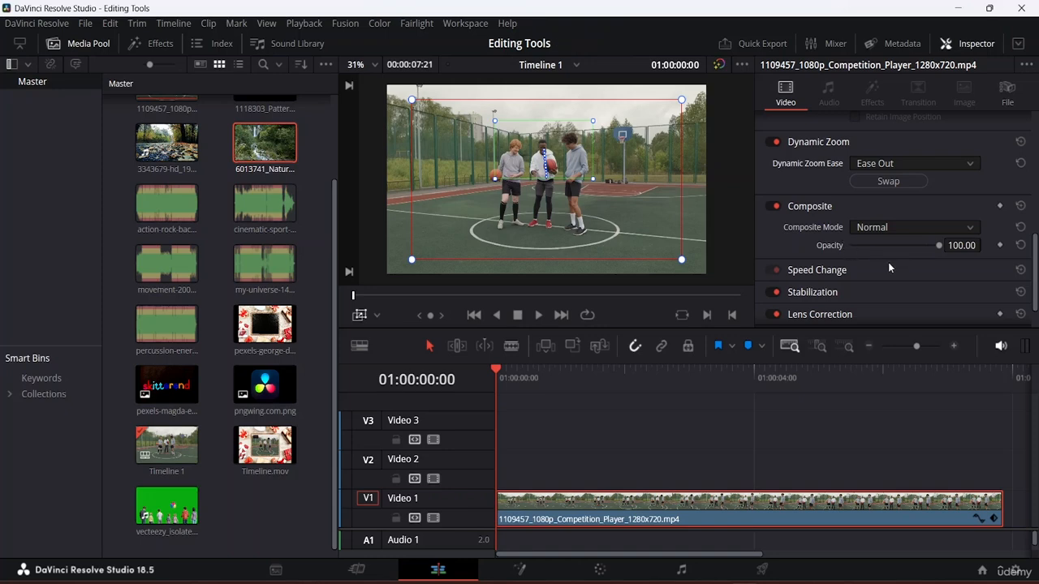
click(947, 163)
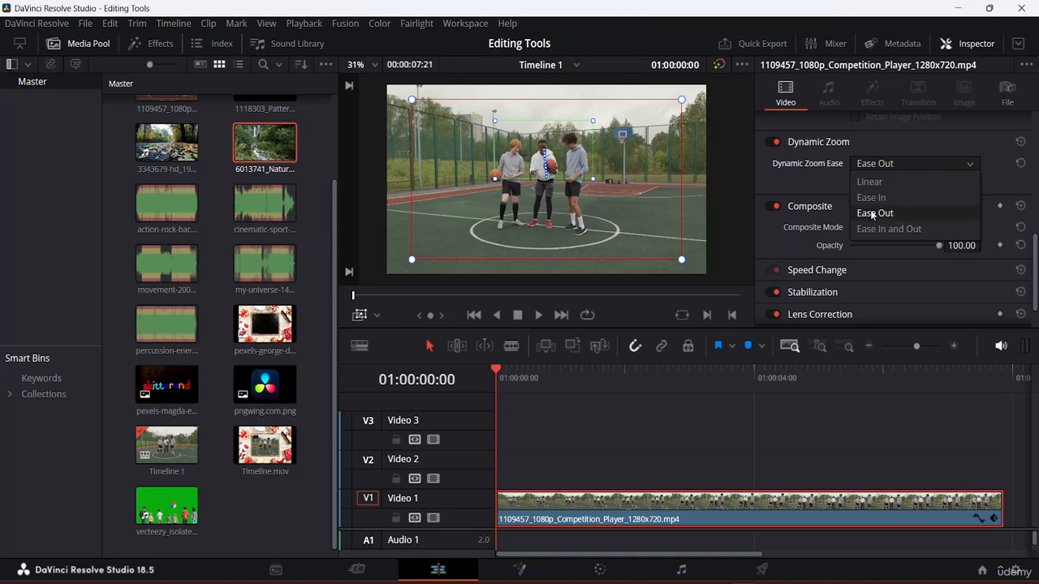
click(873, 180)
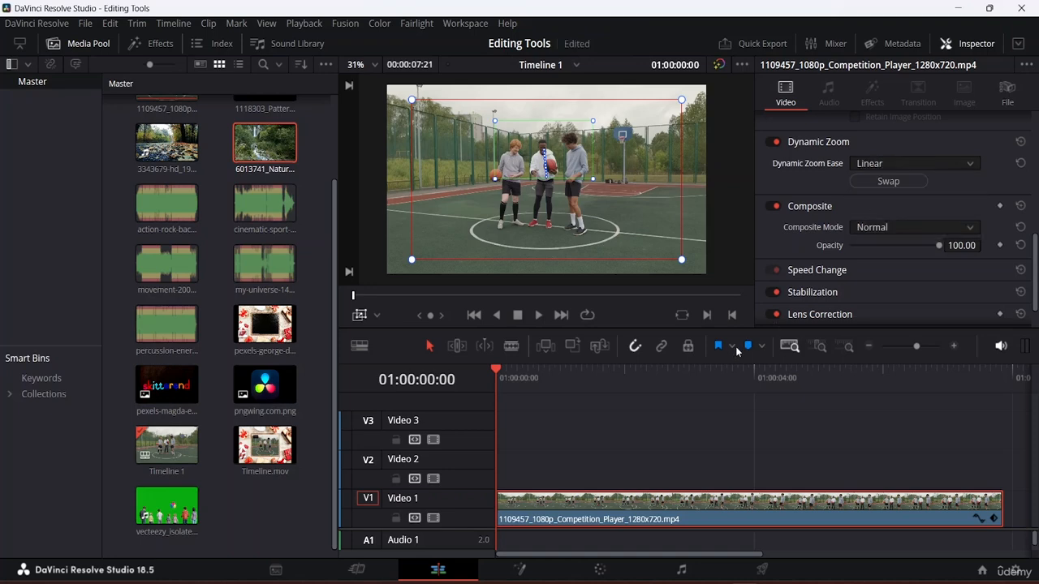
key(space)
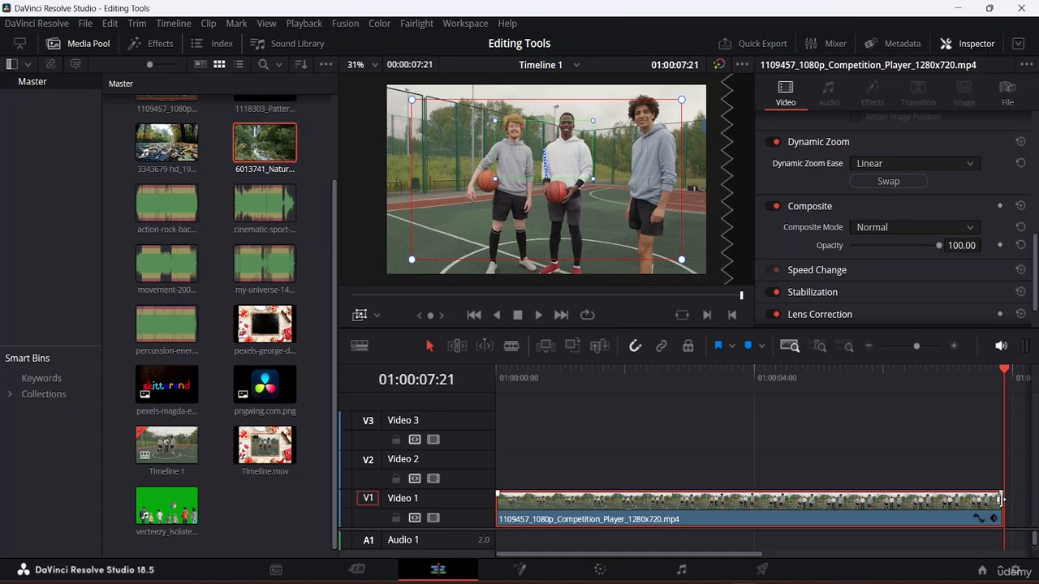
Trim the end of the basketball clip to a duration of 00:00:01:14, and enlarge the viewer area above the timeline.
drag(1000, 499, 597, 503)
key(shift+z)
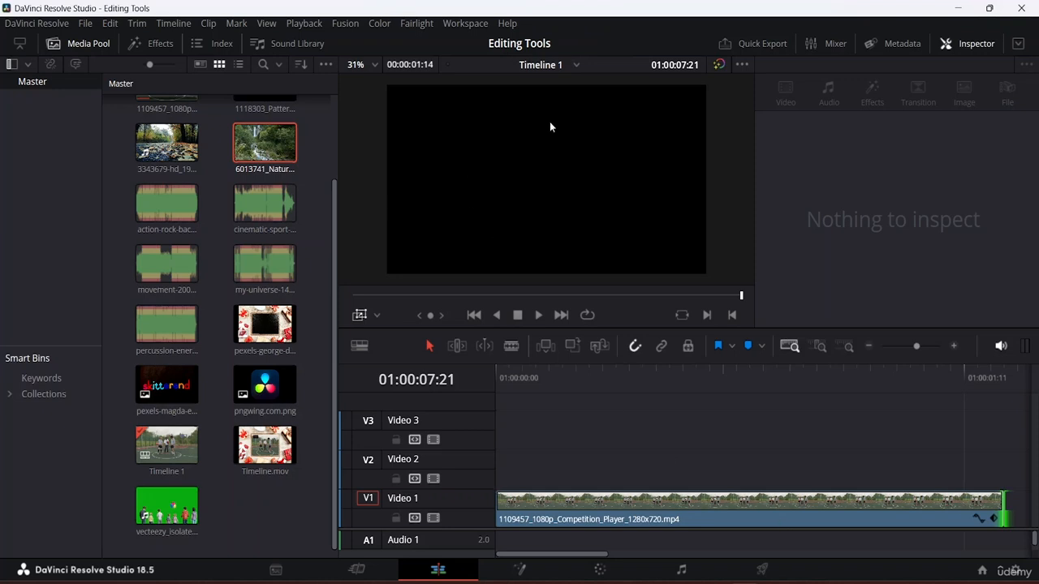
click(696, 511)
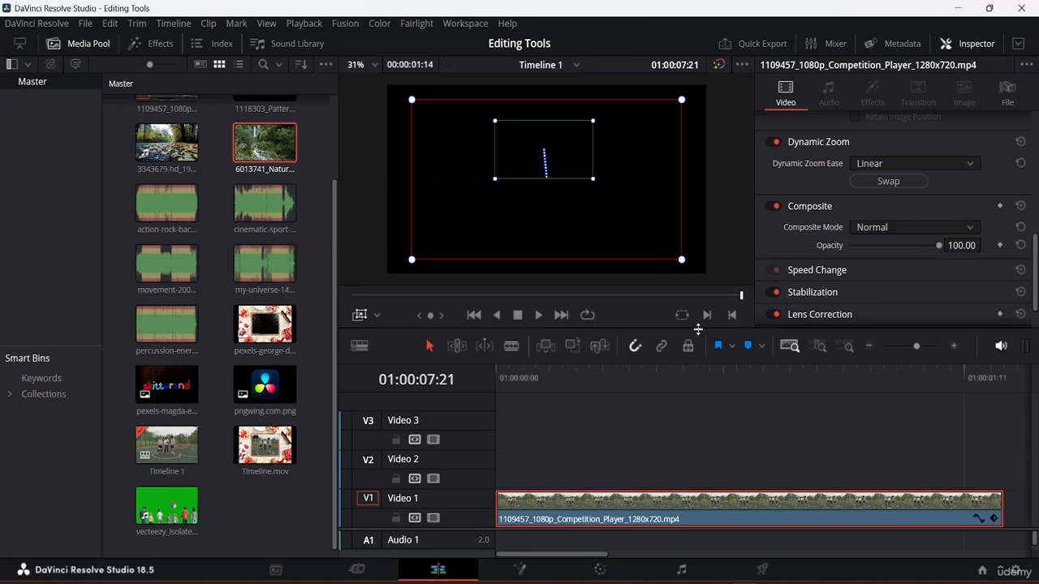
drag(695, 329, 698, 185)
drag(712, 258, 733, 466)
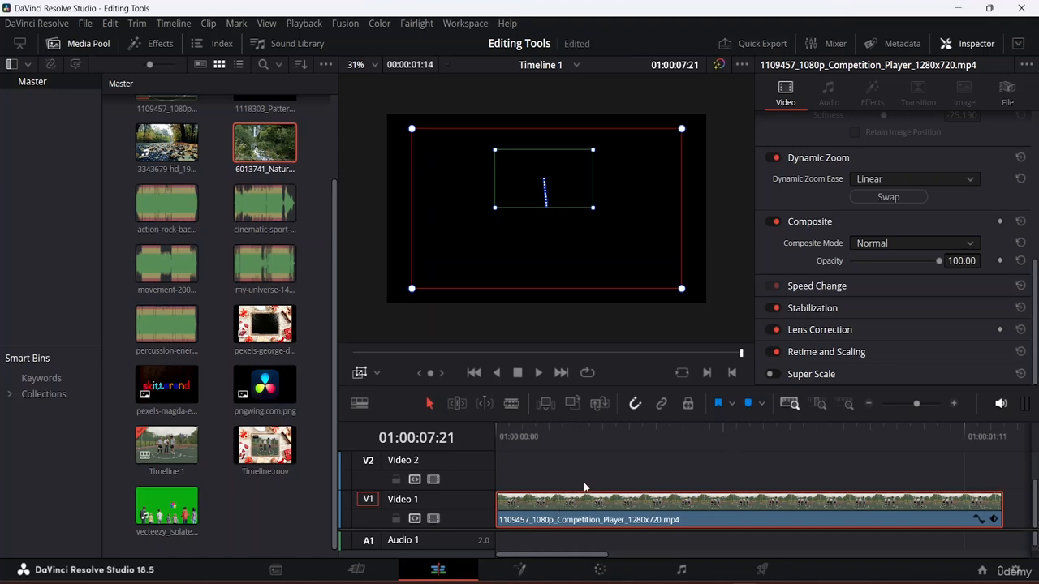
Play the trimmed clip from its start several times to review the Linear zoom, and compare the picture with the overlay hidden and shown.
key(space)
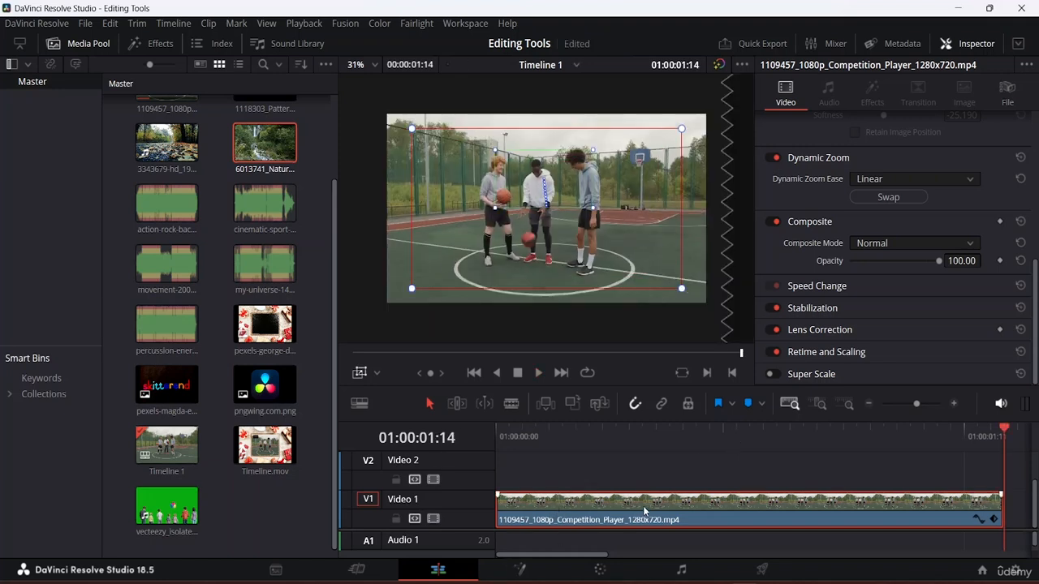
drag(1011, 430, 205, 403)
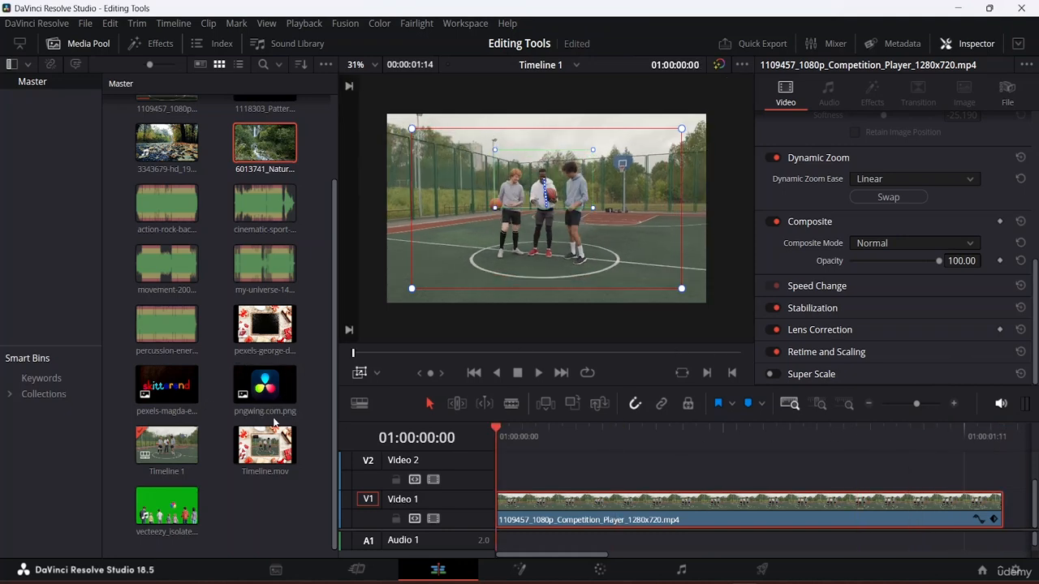
key(space)
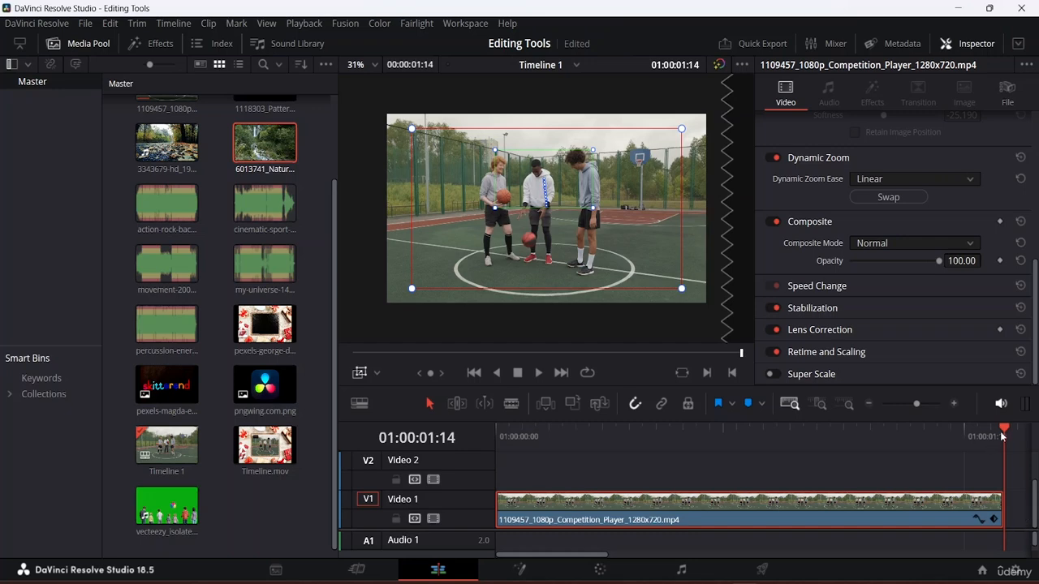
drag(1007, 432, 749, 431)
key(Home)
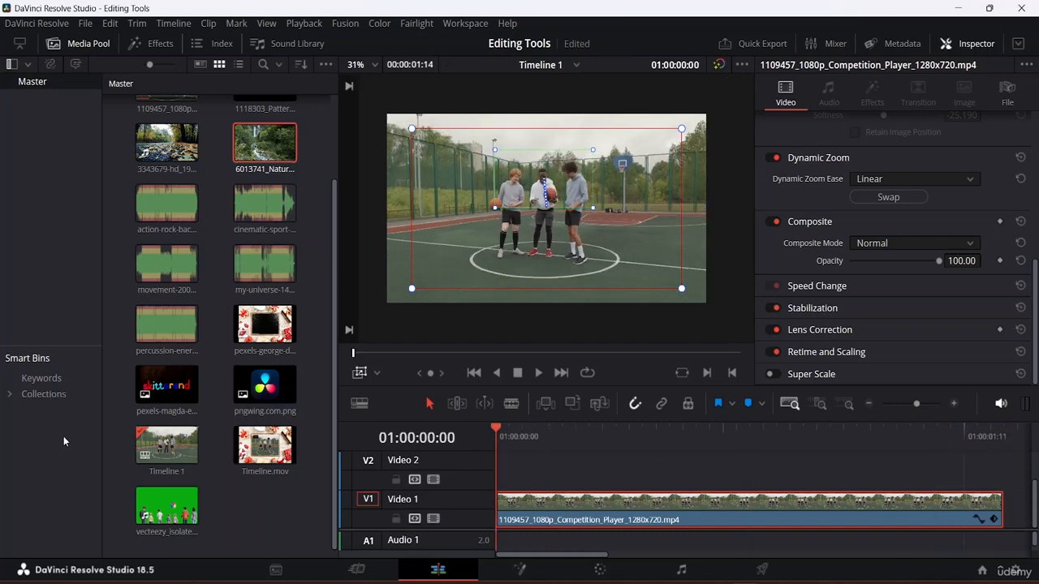
key(space)
key(space)
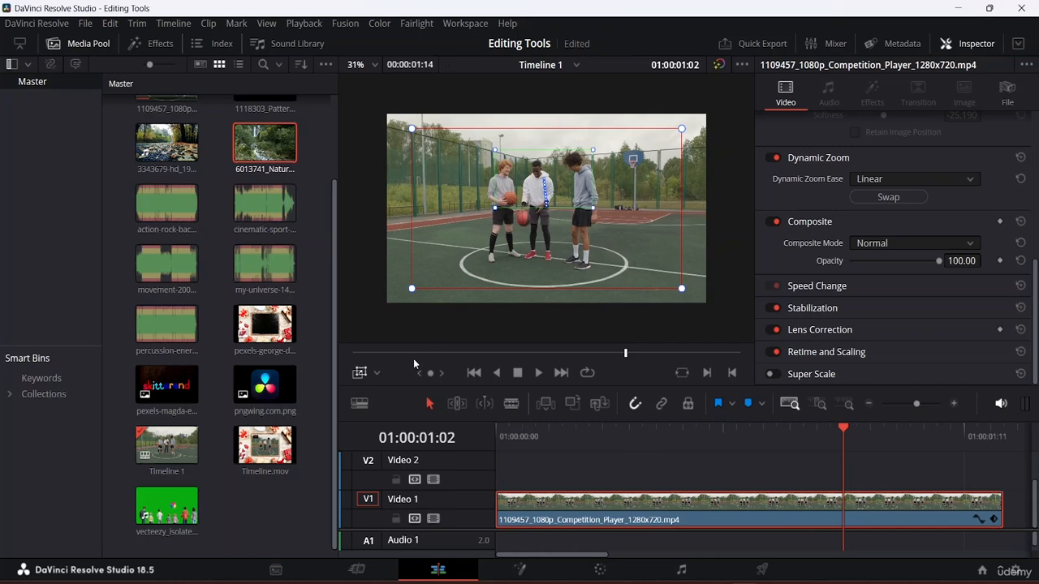
click(358, 375)
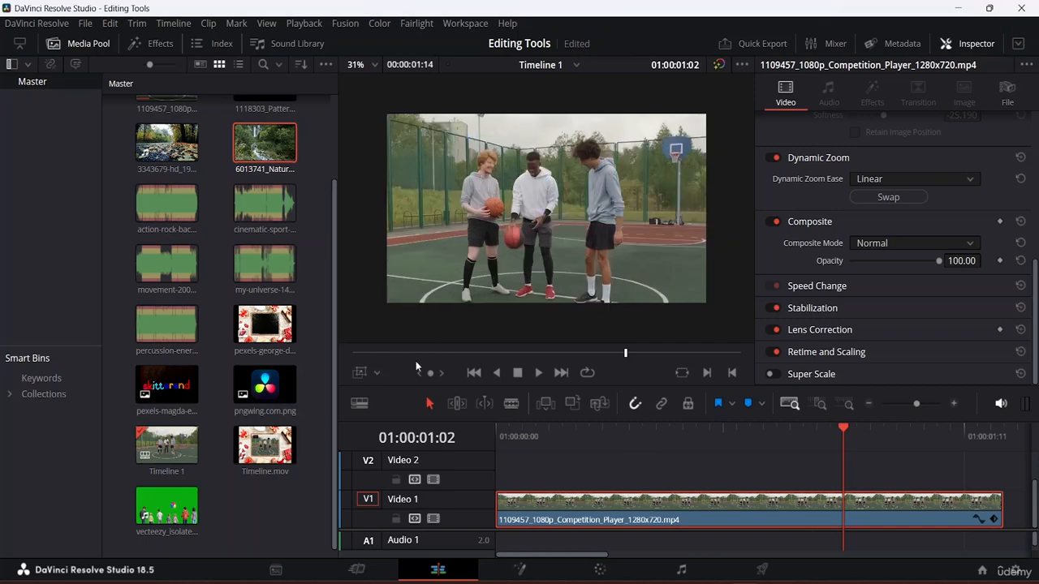
click(360, 373)
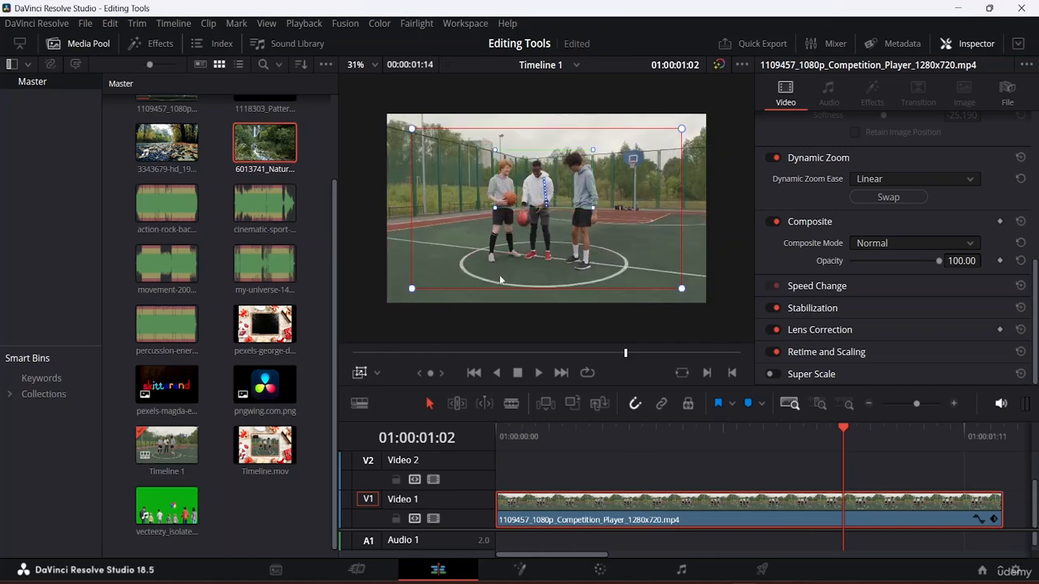
Enlarge and nudge the red Dynamic Zoom frame until it lies just outside the picture edges, and replay the clip from its start.
drag(413, 287, 378, 307)
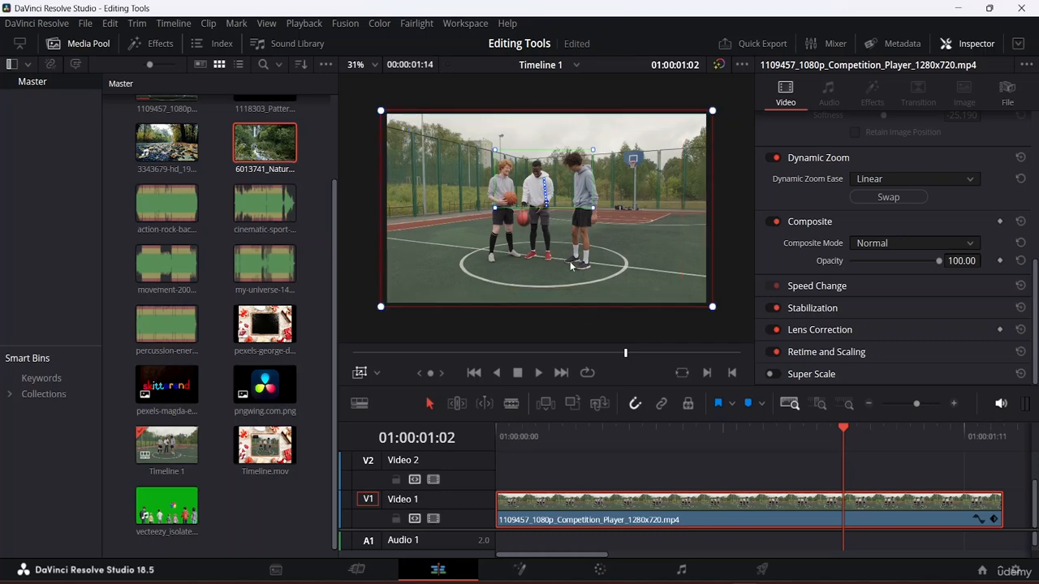
drag(554, 169, 558, 172)
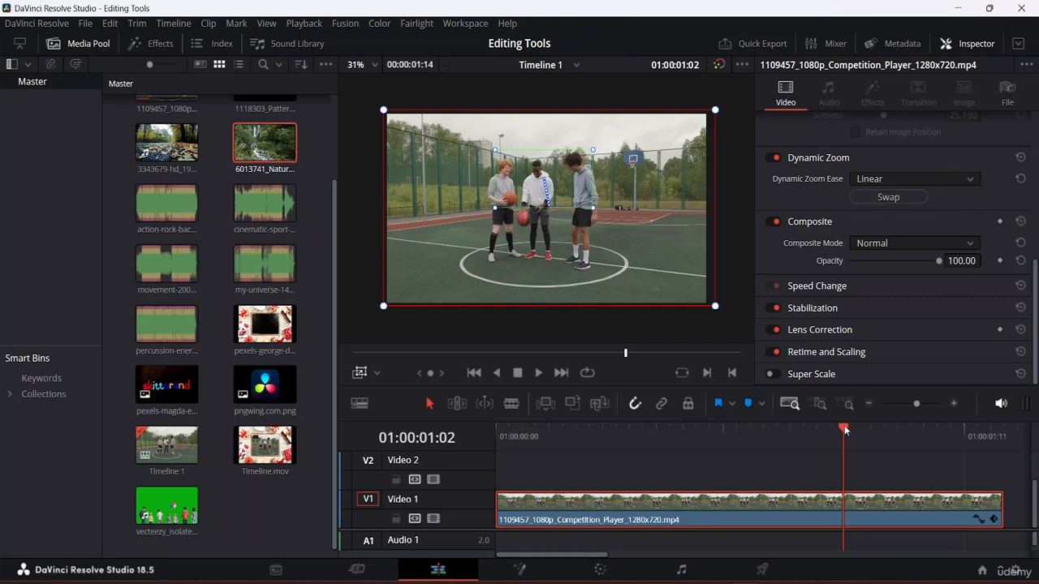
drag(844, 430, 496, 430)
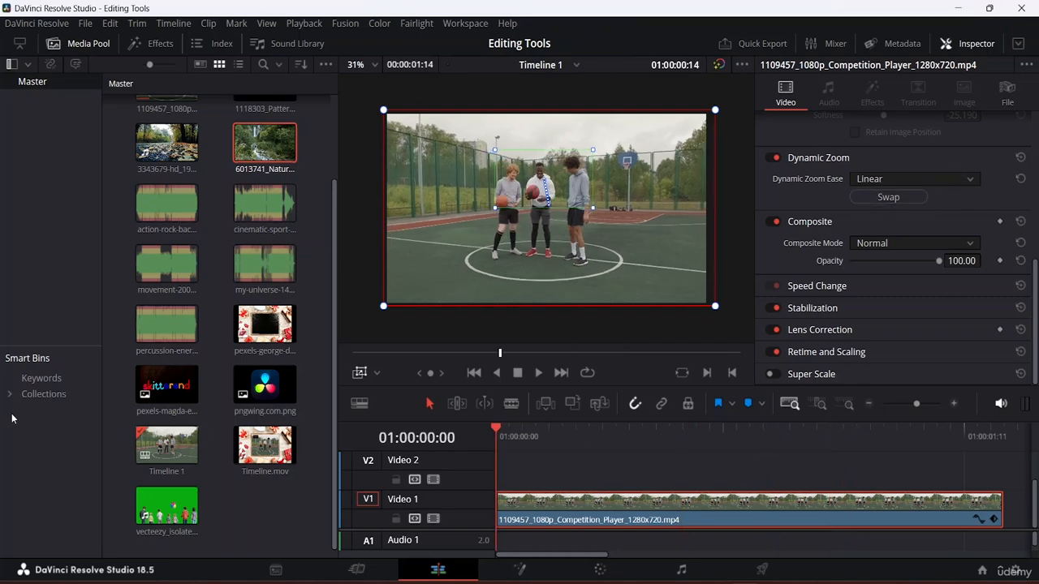
key(space)
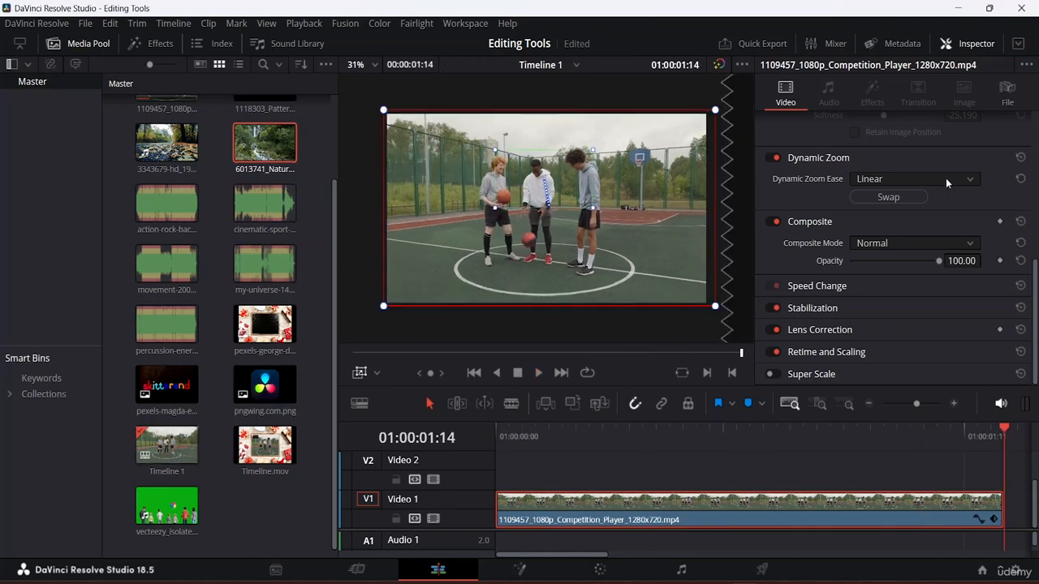
key(Home)
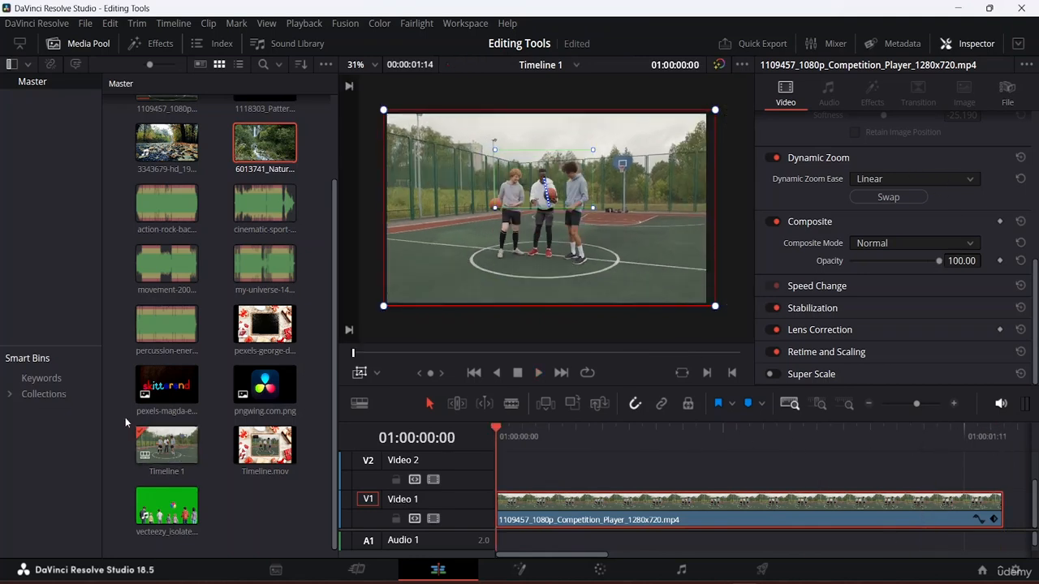
Try Ease In and Ease Out for Dynamic Zoom Ease, playing the clip with each option.
click(937, 180)
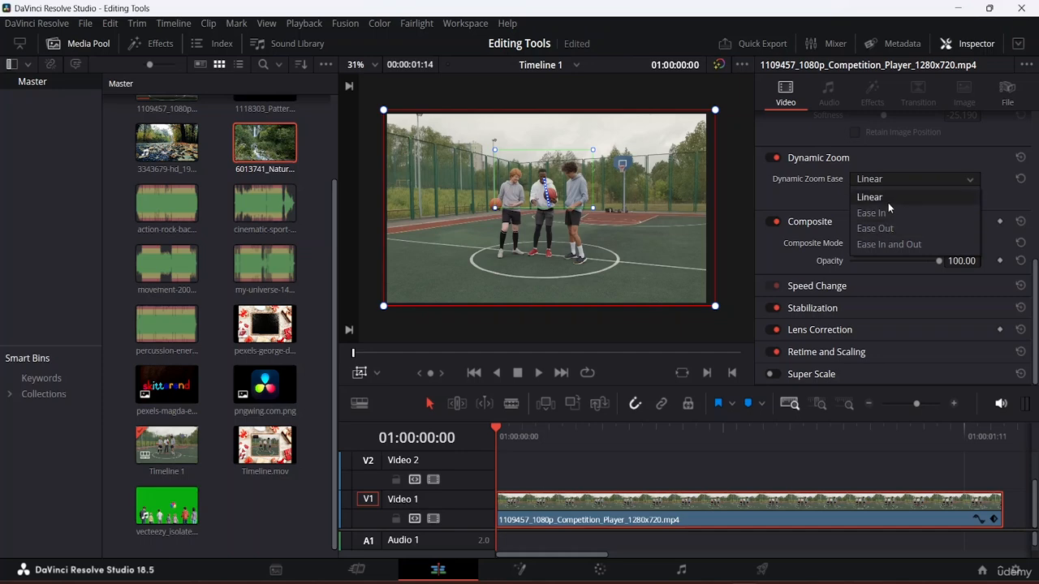
click(889, 213)
key(space)
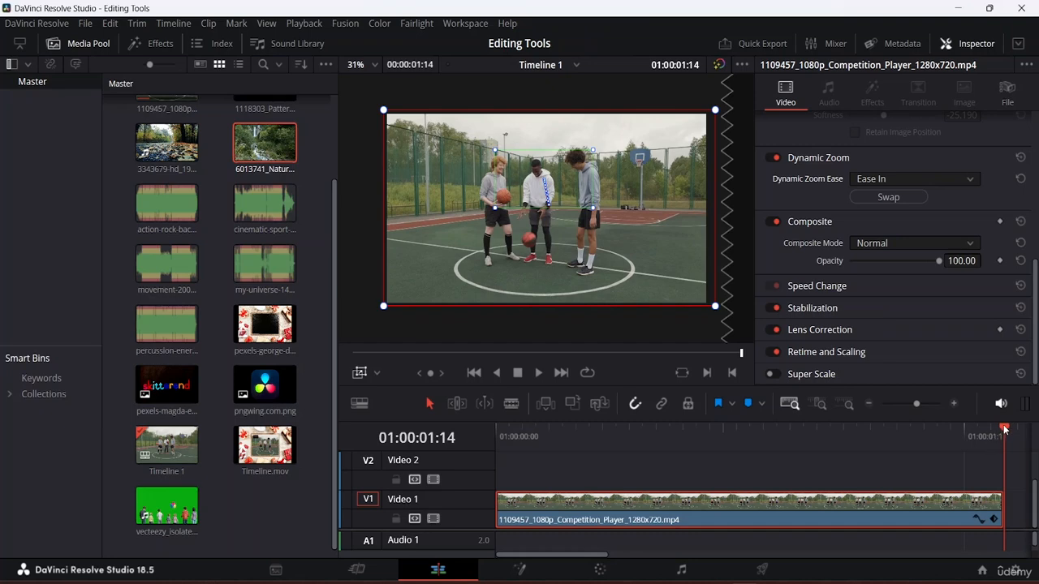
key(Home)
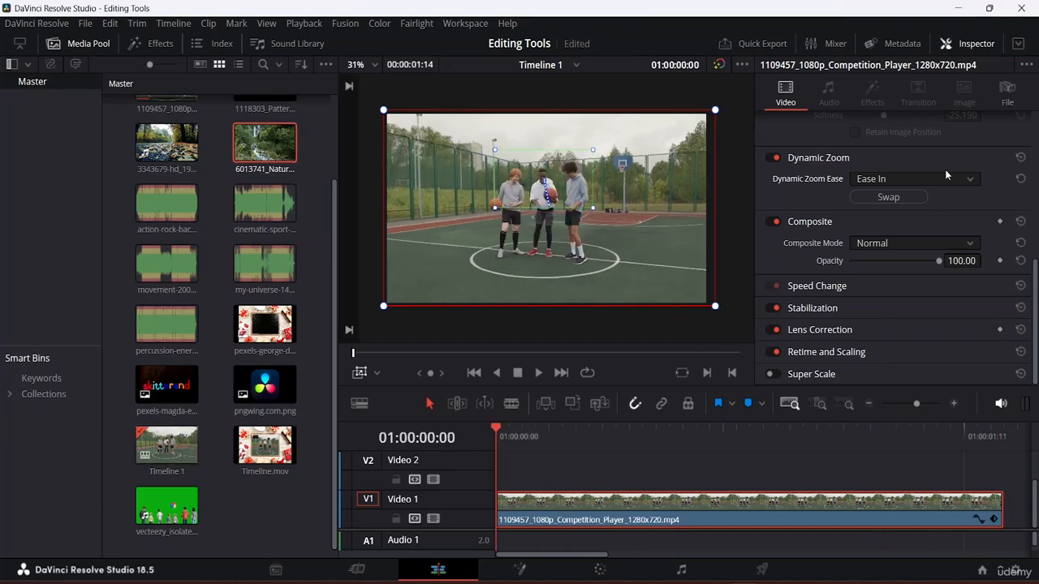
click(937, 178)
click(887, 227)
key(space)
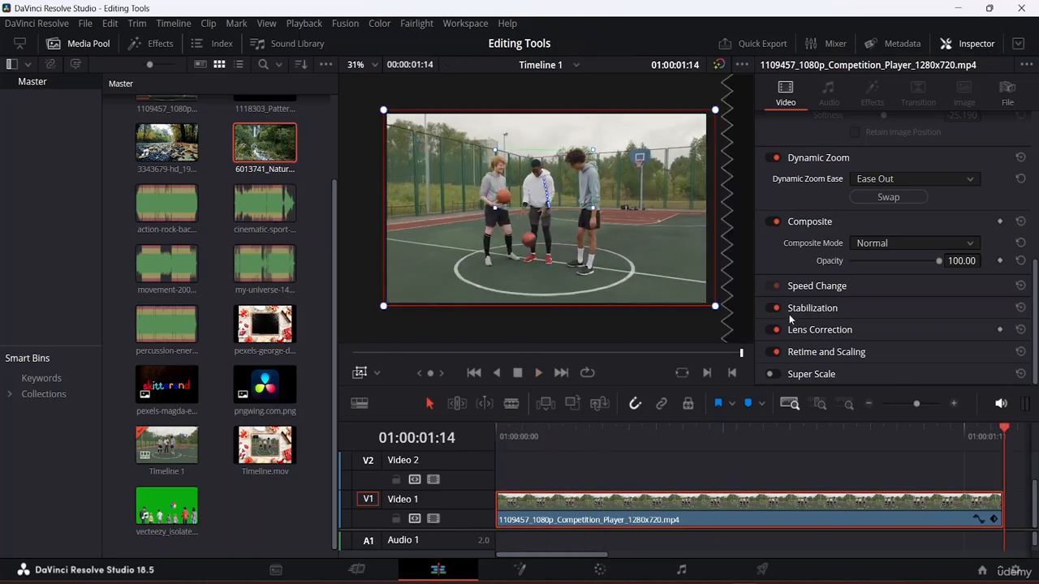
Set Dynamic Zoom Ease to Ease In and Out, and play the clip from its start.
click(970, 179)
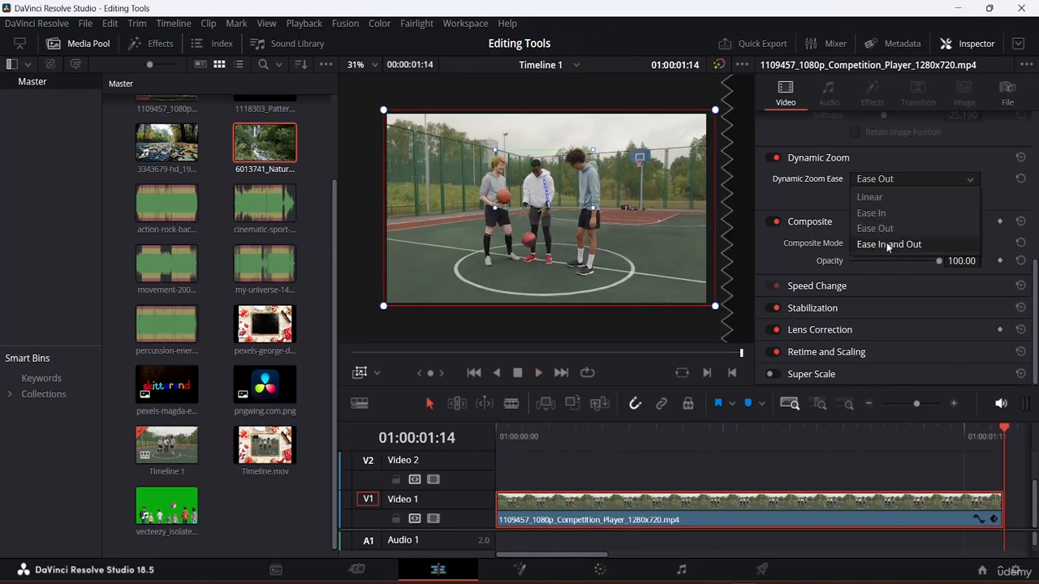
click(905, 246)
drag(1006, 432, 10, 413)
key(space)
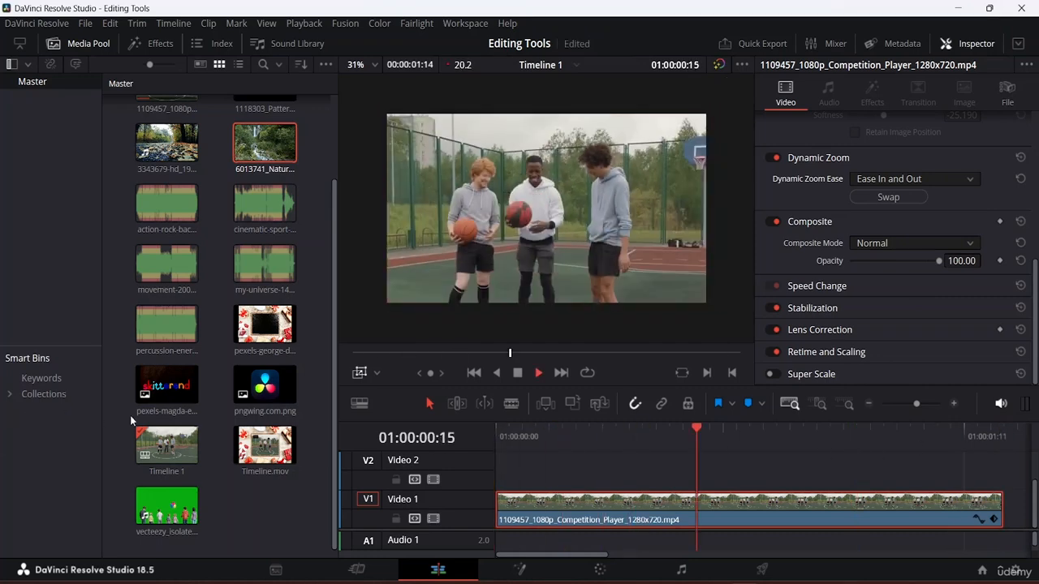
Show the basketball source clip in the viewer, and look over the Inspector's Transform settings and the viewer's source display choices.
click(163, 400)
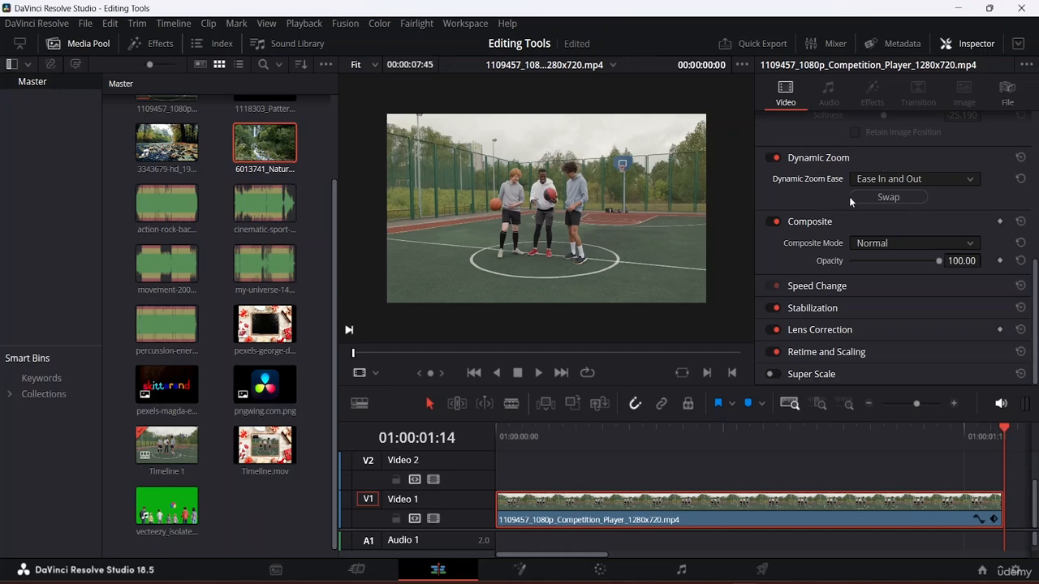
scroll(849, 196, up, 3)
scroll(828, 166, up, 4)
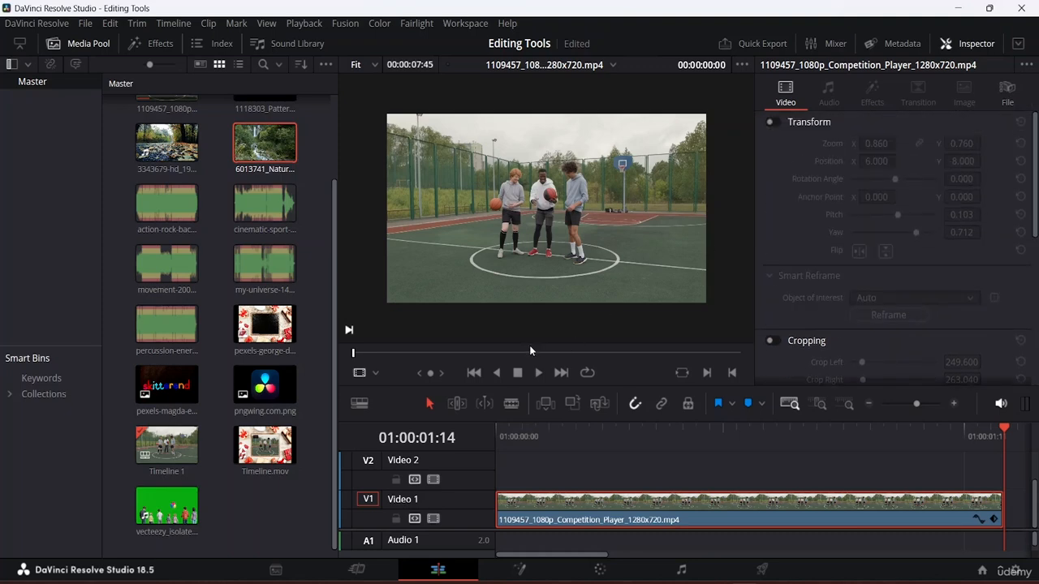
click(374, 374)
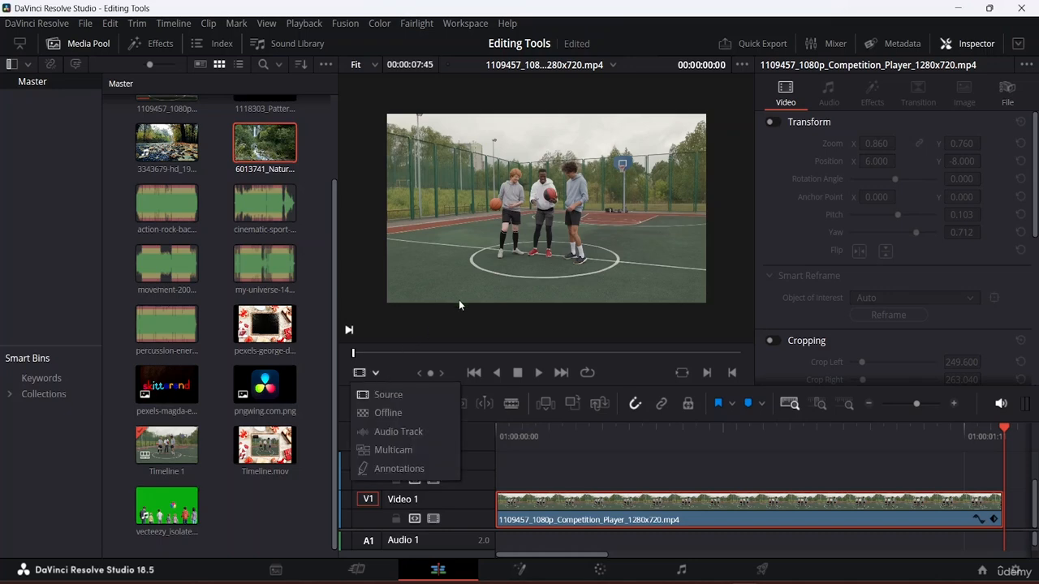
click(626, 372)
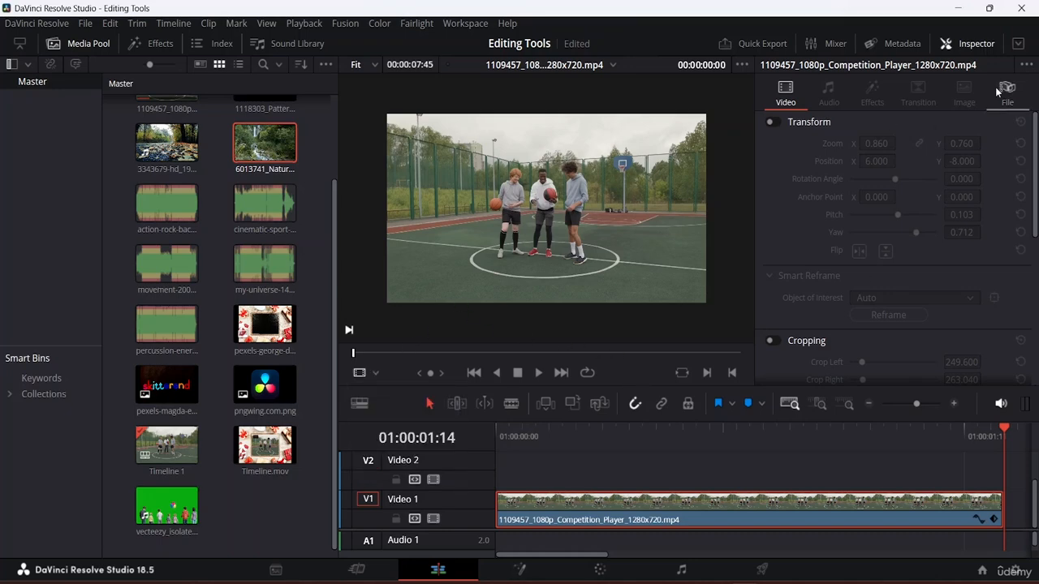
Hide the Inspector, and bring the basketball clip on Video 1 back into the viewer.
click(981, 45)
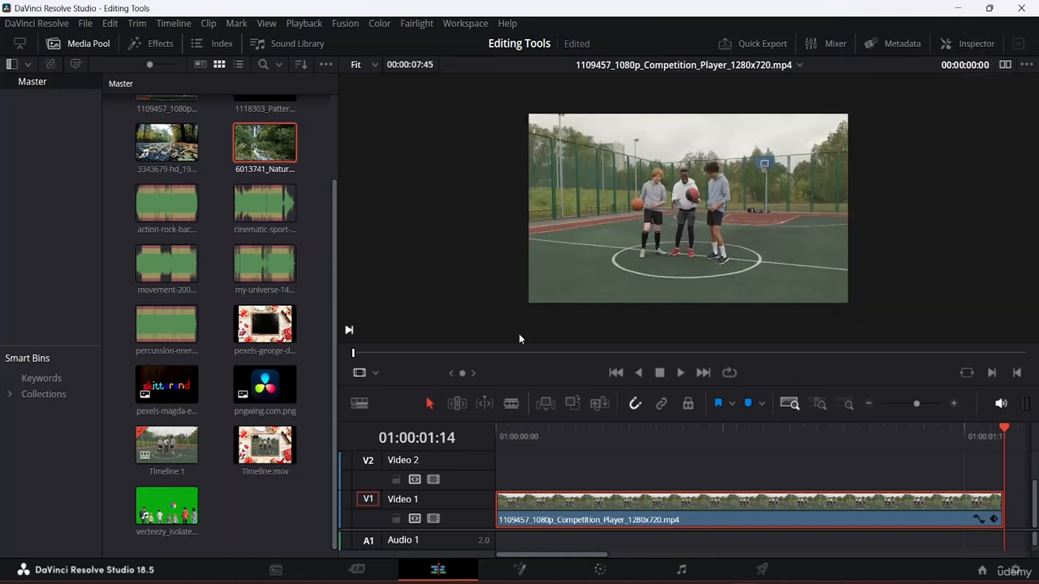
click(636, 499)
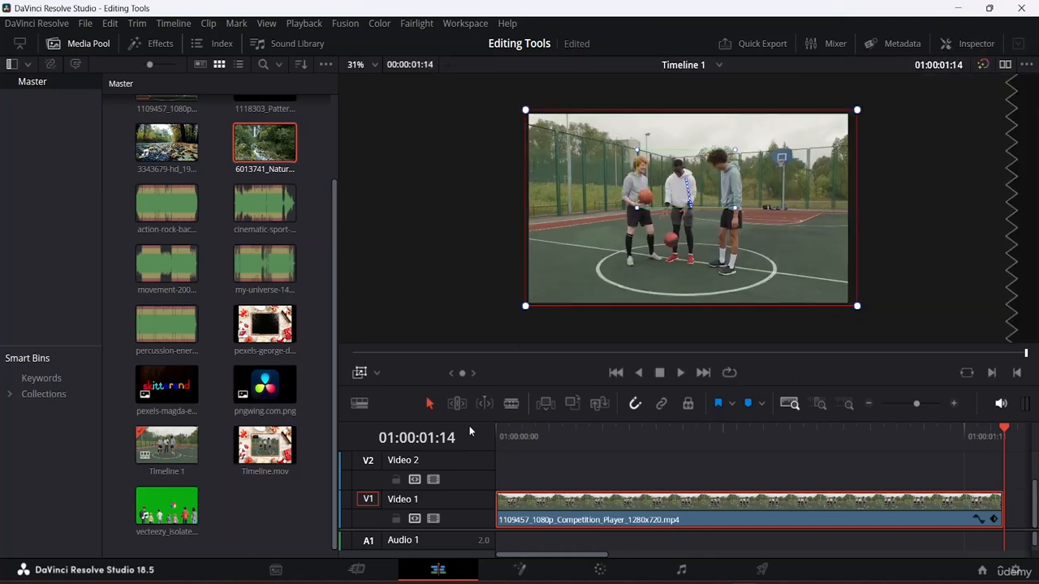
Show the Crop overlay on the basketball clip in the viewer, and switch it to the Transform overlay.
click(372, 374)
click(377, 371)
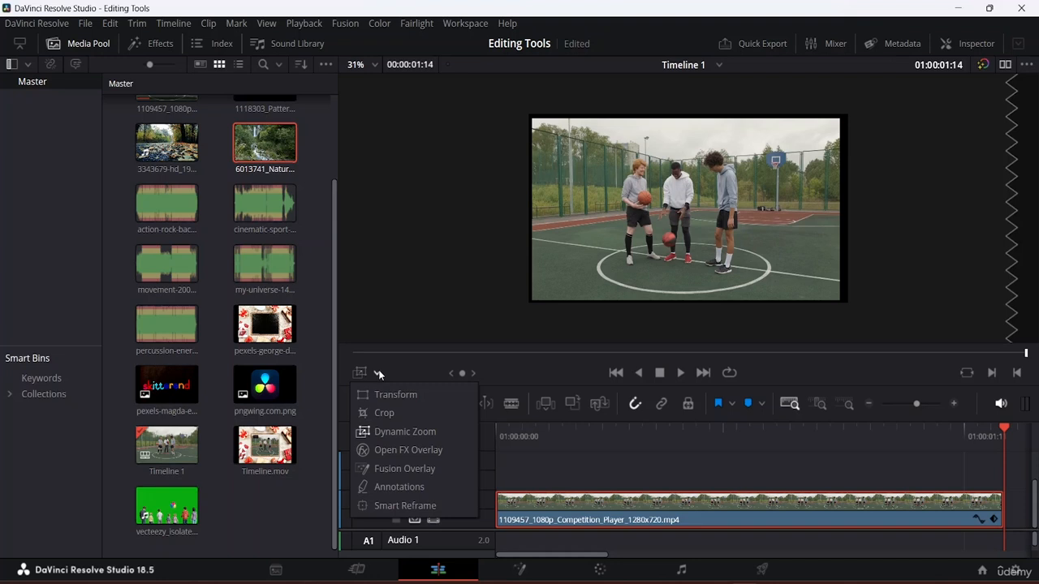
click(398, 416)
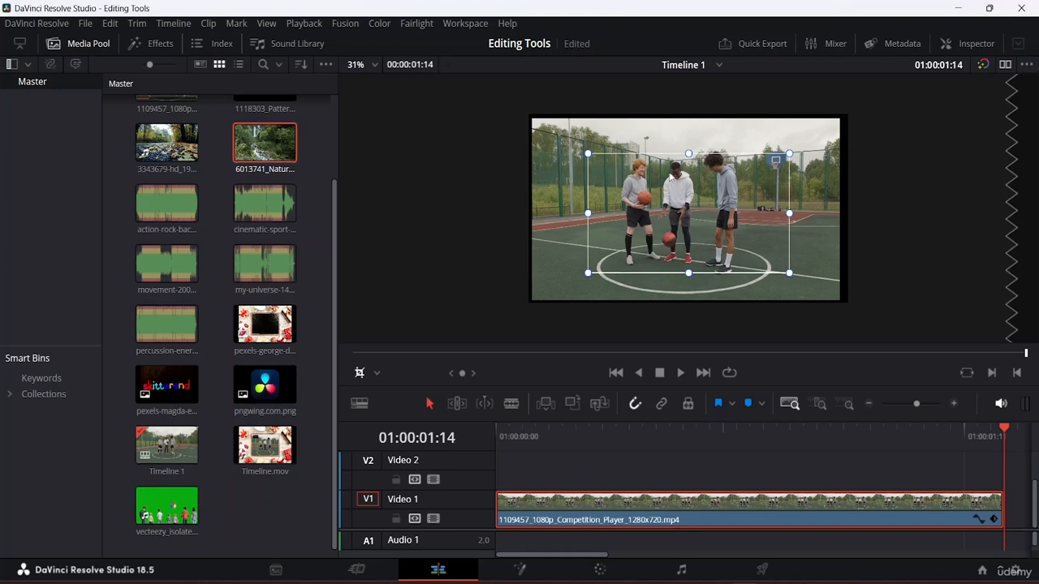
click(377, 373)
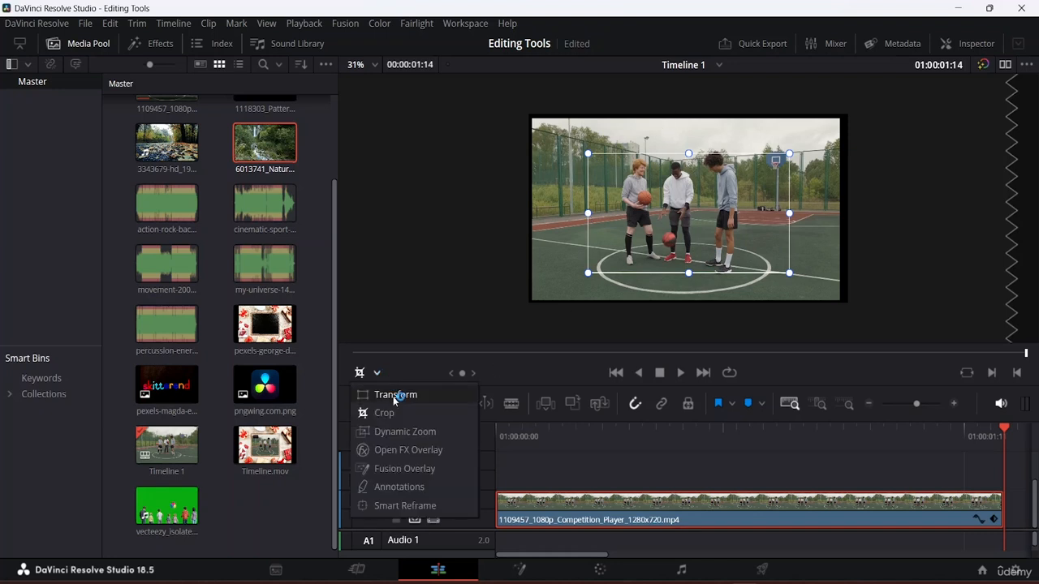
click(396, 397)
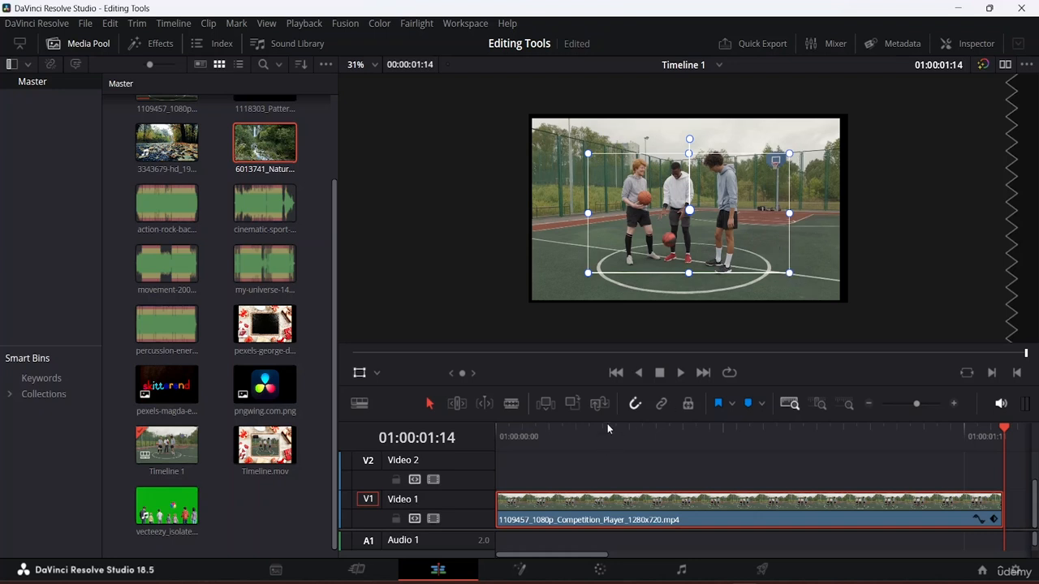
Turn off Dynamic Zoom for the basketball clip in the Inspector, and move the playhead to 01:00:00:04.
click(961, 47)
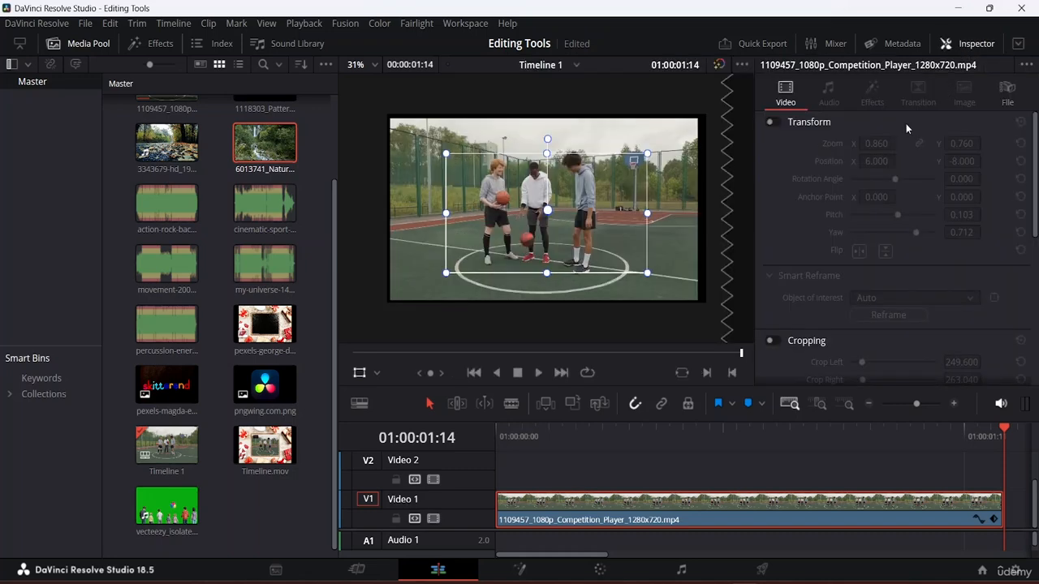
scroll(925, 205, down, 3)
scroll(926, 211, down, 4)
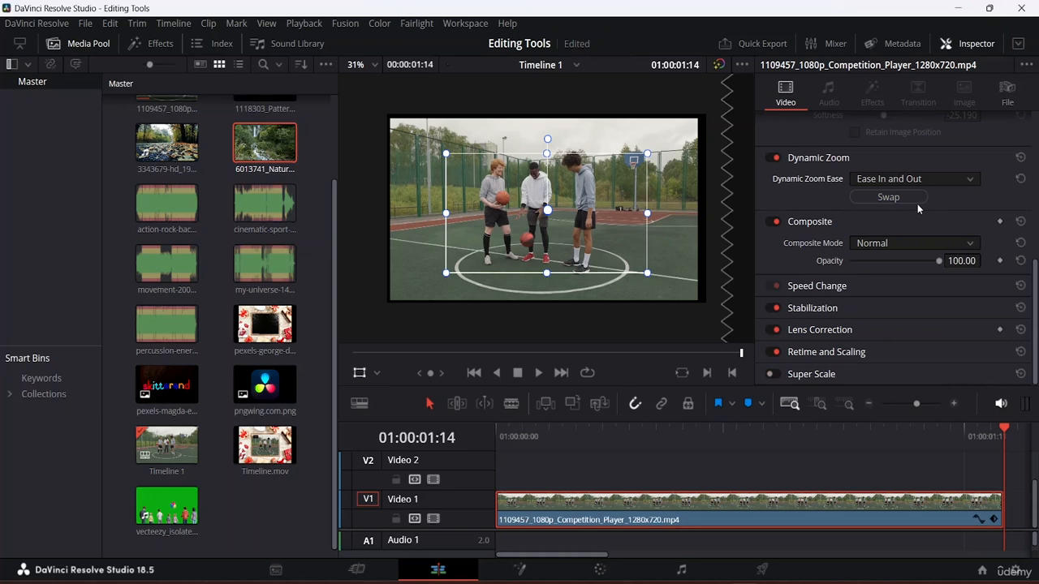
click(771, 158)
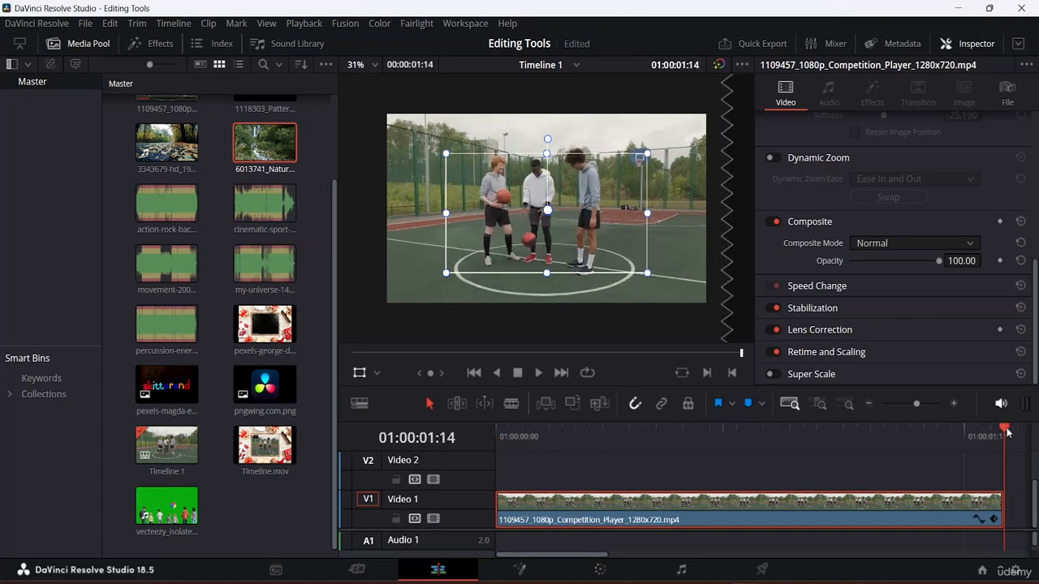
drag(1005, 430, 549, 431)
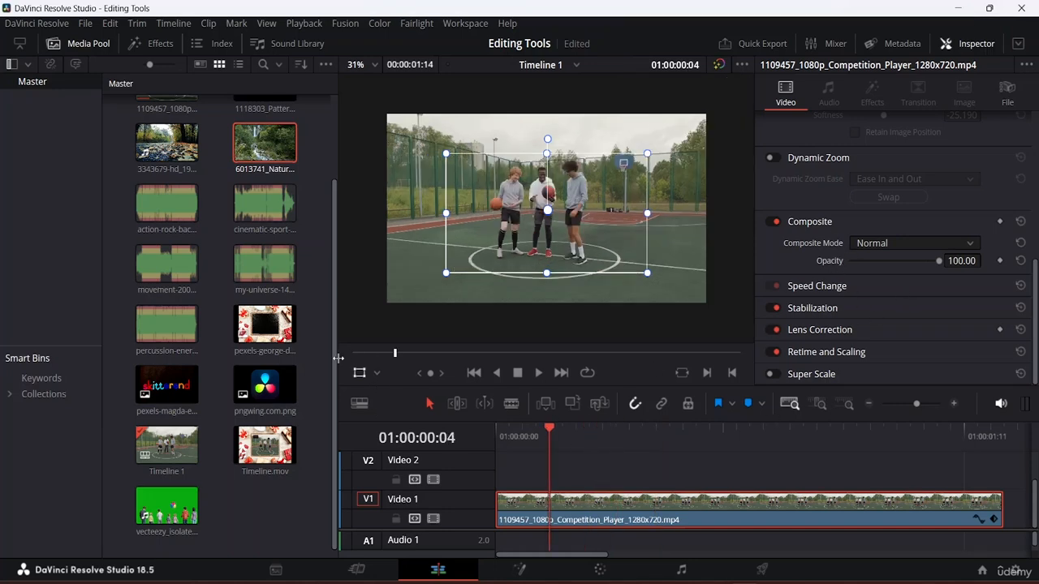
Place pngwing.com.png on Video 2 at the start of the timeline, and trim its end to match the basketball clip.
drag(267, 394, 497, 481)
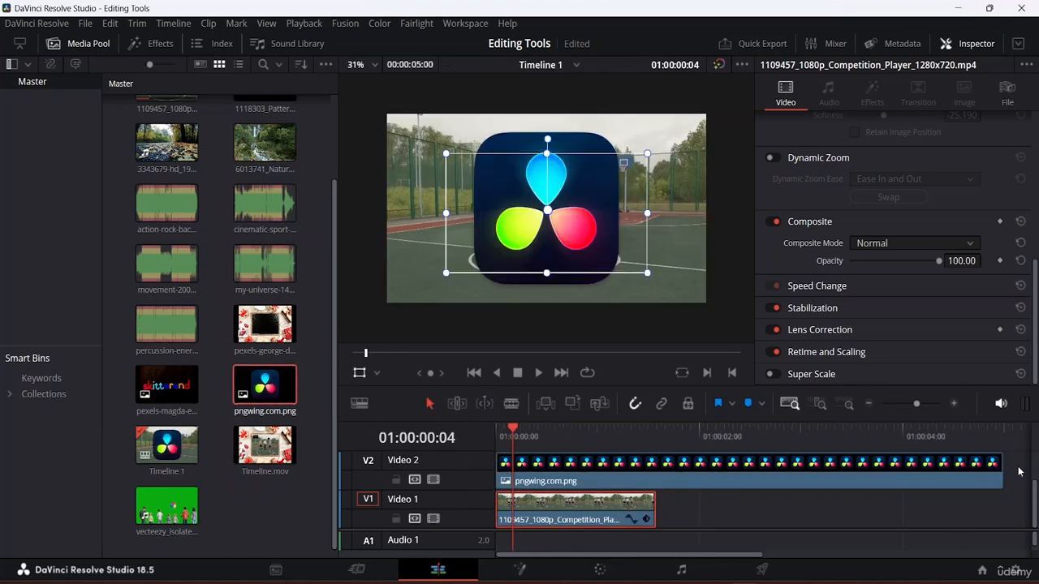
drag(1004, 467, 661, 477)
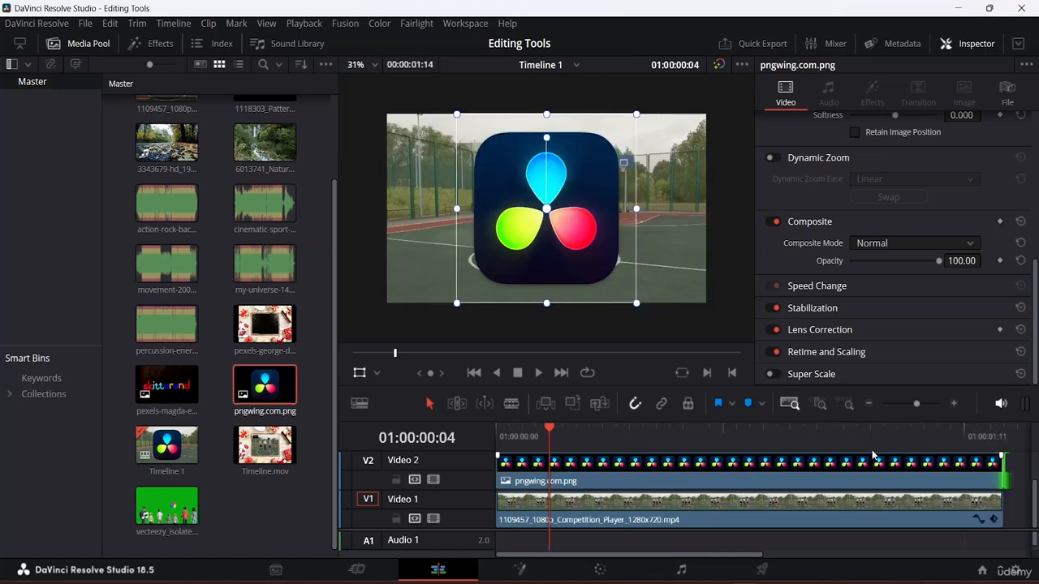
Scale the logo image to a Zoom of 0.390 on both axes, and set its Position X to -1204.
scroll(981, 177, up, 6)
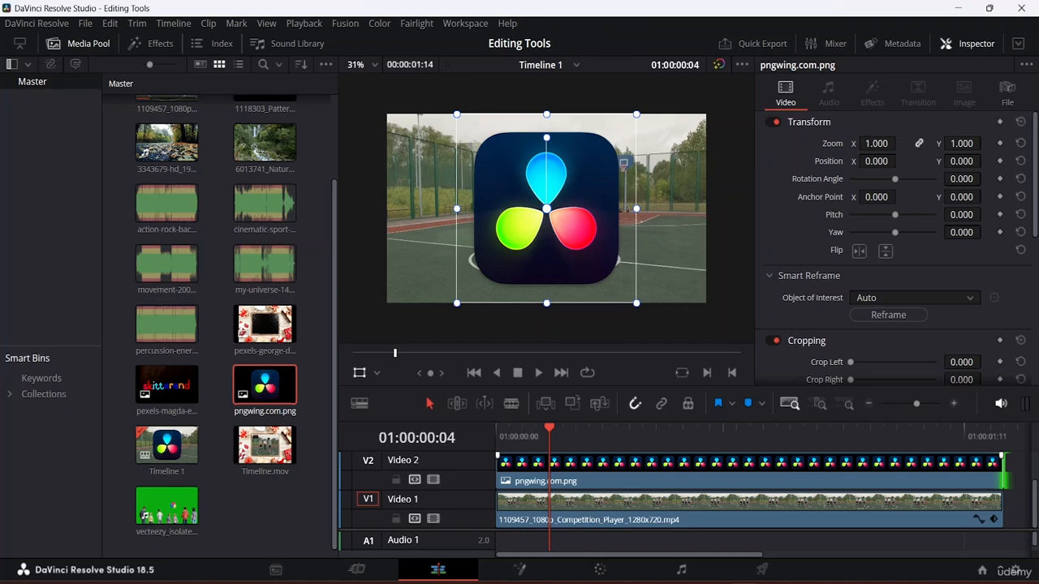
drag(876, 143, 778, 143)
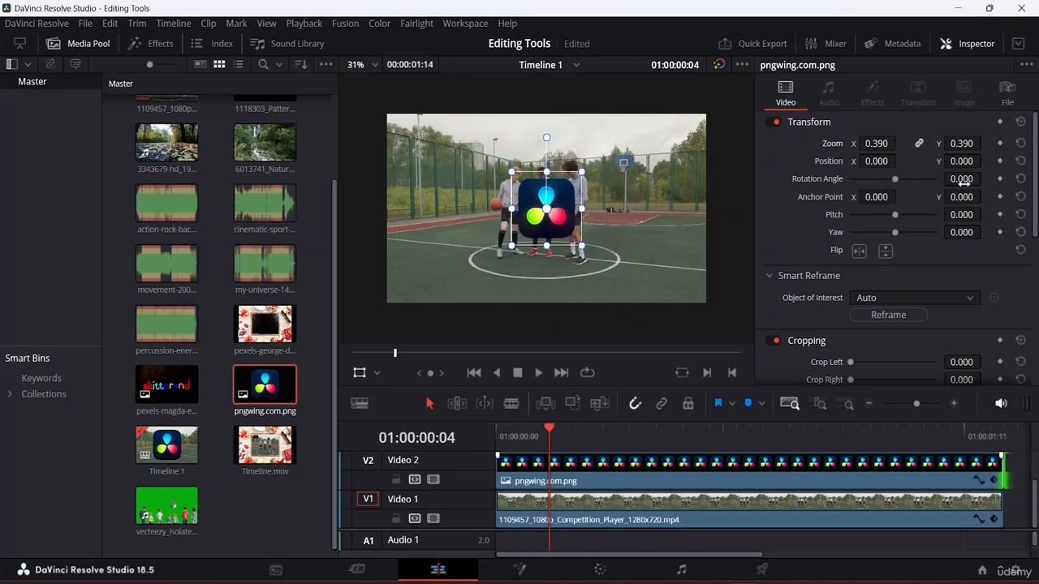
mouse_move(883, 161)
mouse_down()
mouse_move(899, 162)
mouse_move(867, 162)
mouse_up()
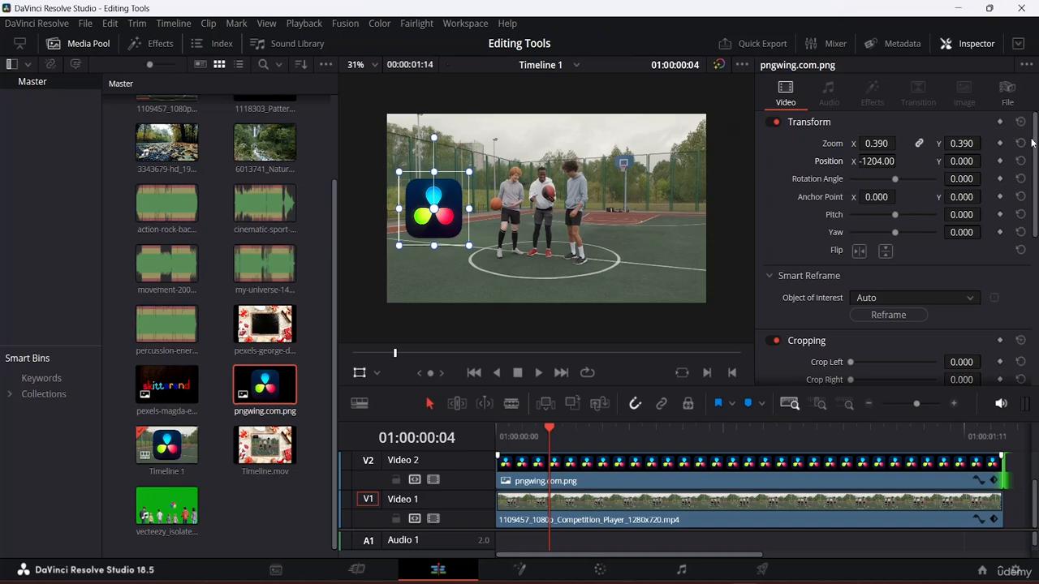
Try the Add composite mode on the logo image, and return it to Normal.
scroll(946, 269, down, 8)
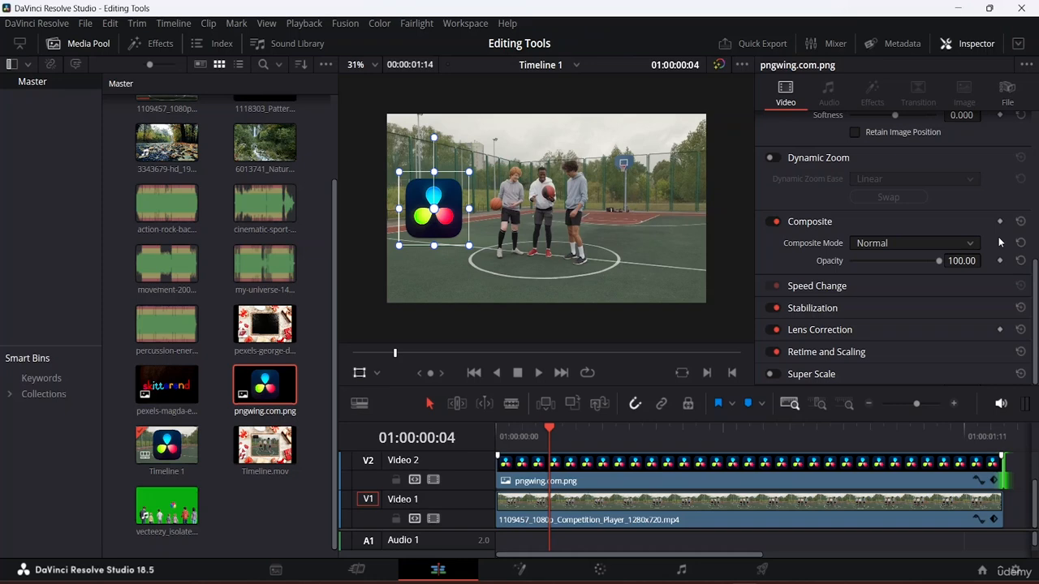
click(883, 248)
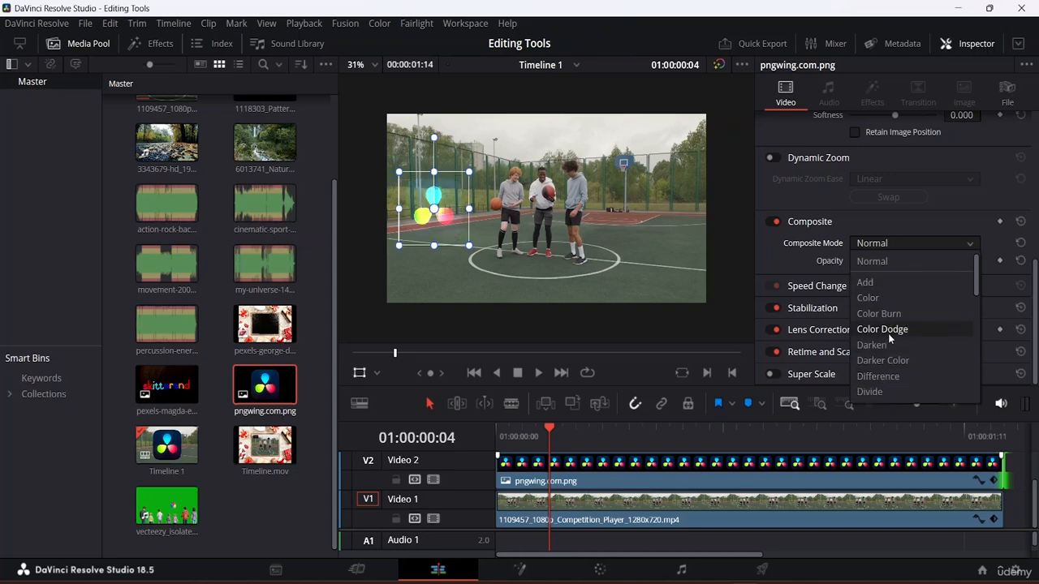
click(889, 281)
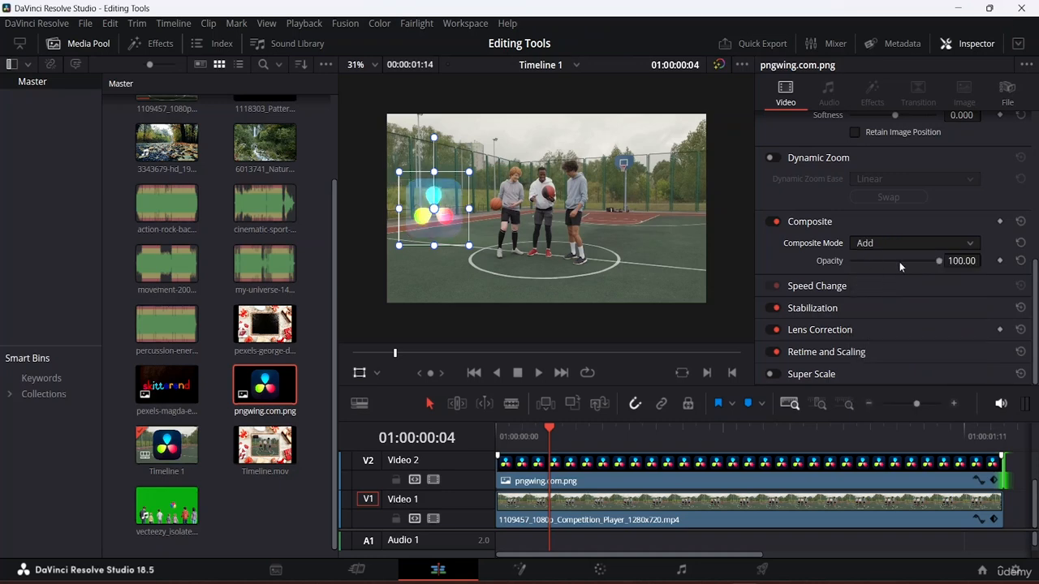
mouse_move(939, 261)
mouse_down()
mouse_move(853, 259)
mouse_move(952, 269)
mouse_up()
click(956, 238)
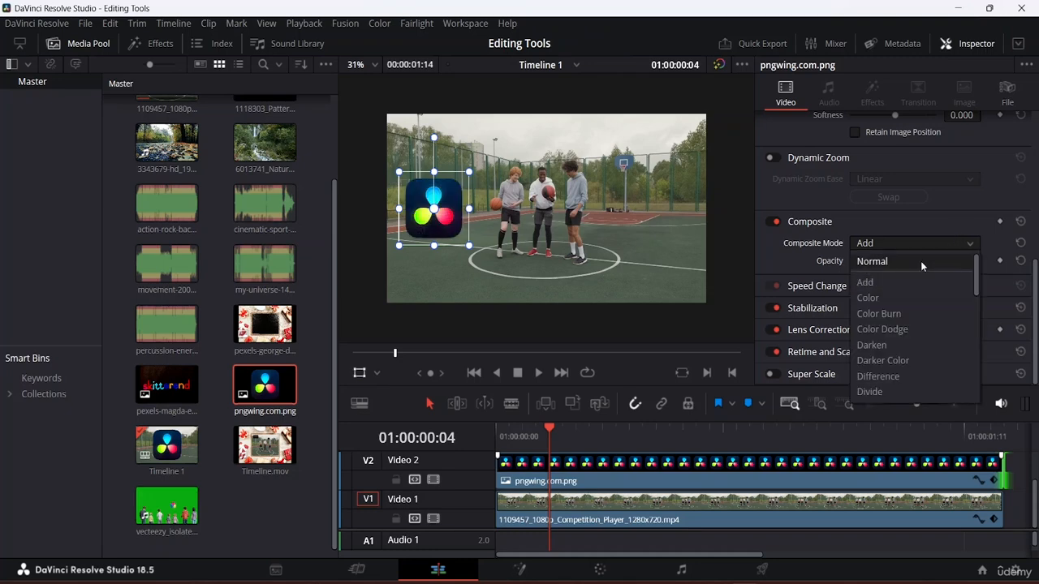
click(920, 260)
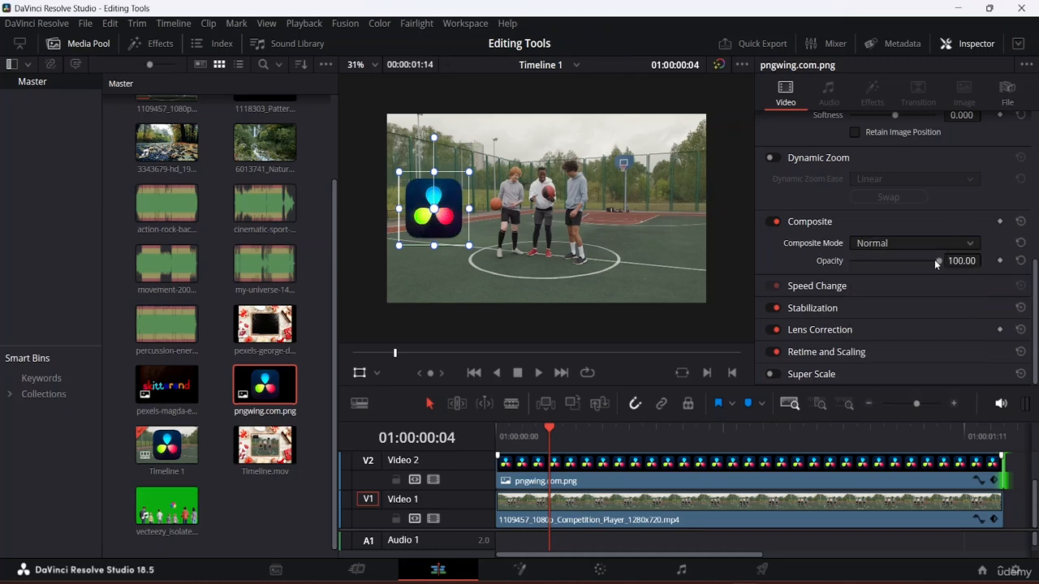
Reduce the logo image's opacity to 53.44, and deselect its clip in the timeline.
drag(935, 258, 897, 268)
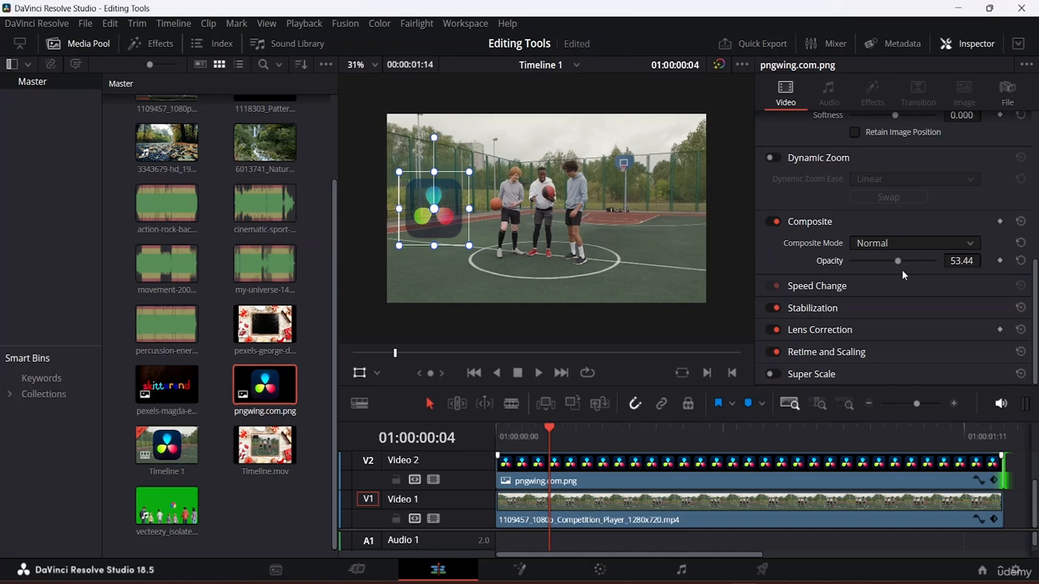
click(1018, 500)
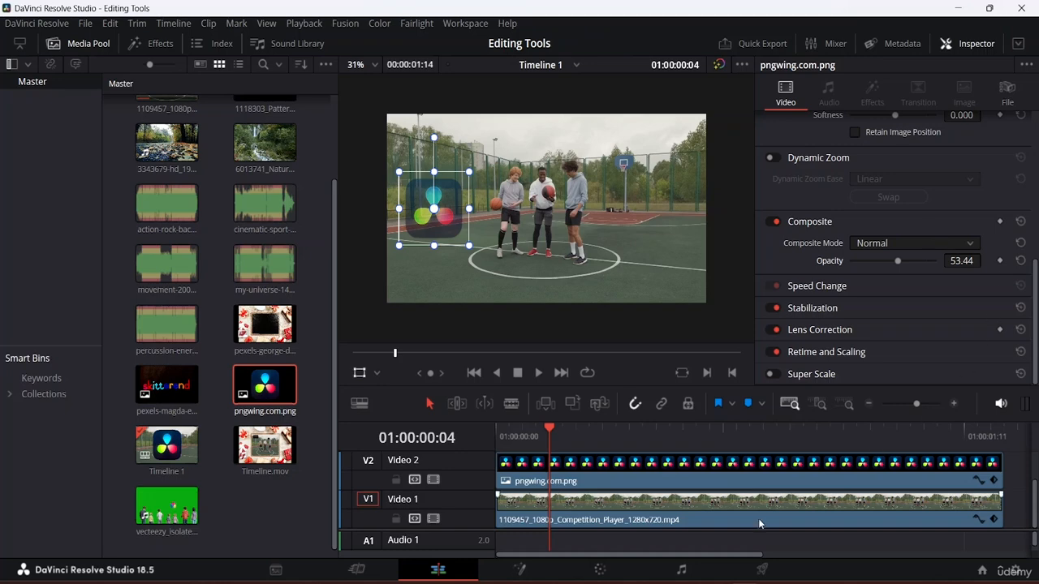
Copy and paste the logo clip from Video 2, and move the copy to Video 3 at the timeline's start.
click(735, 477)
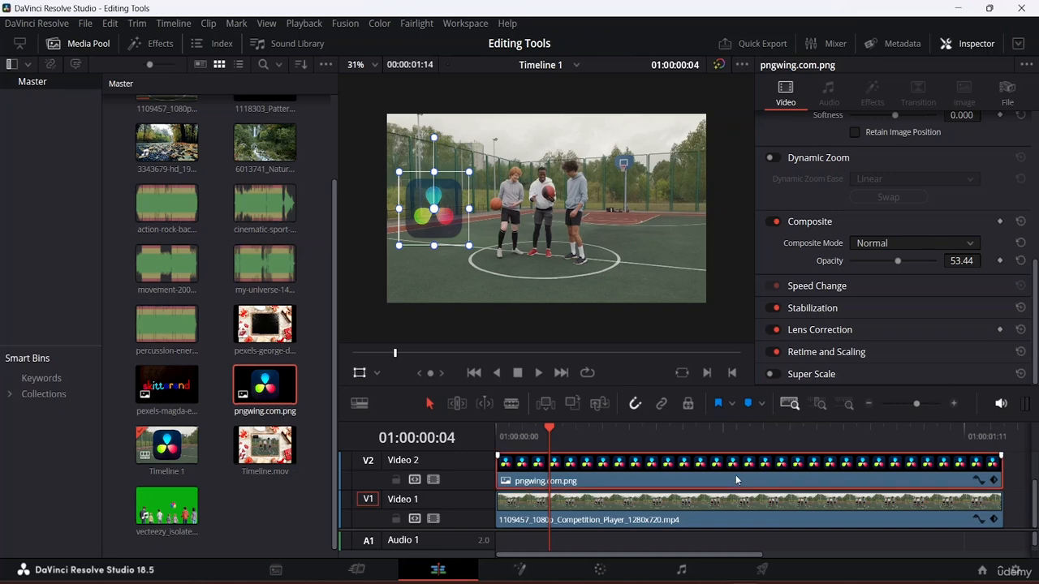
right_click(736, 478)
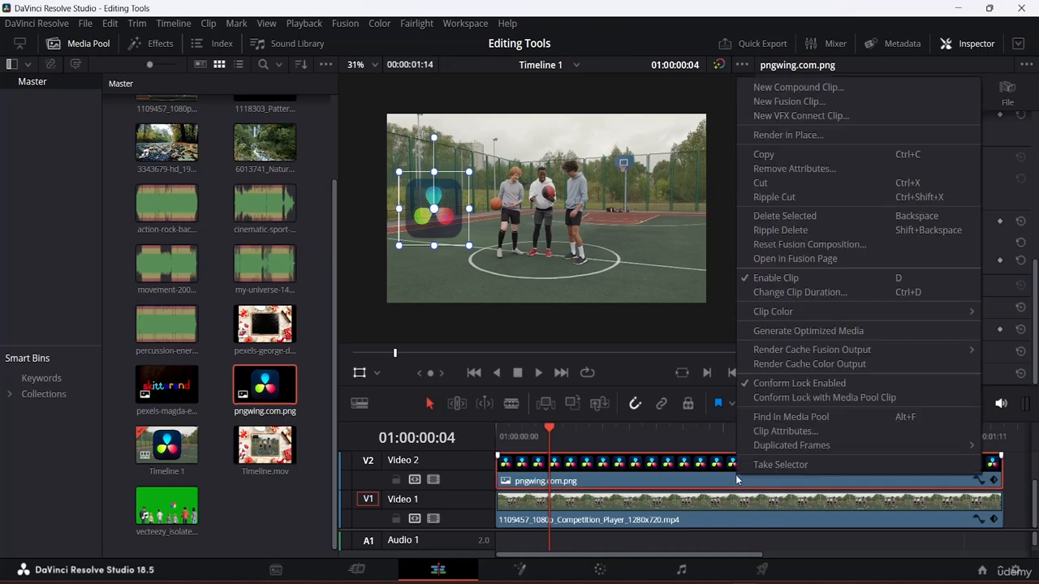
click(784, 152)
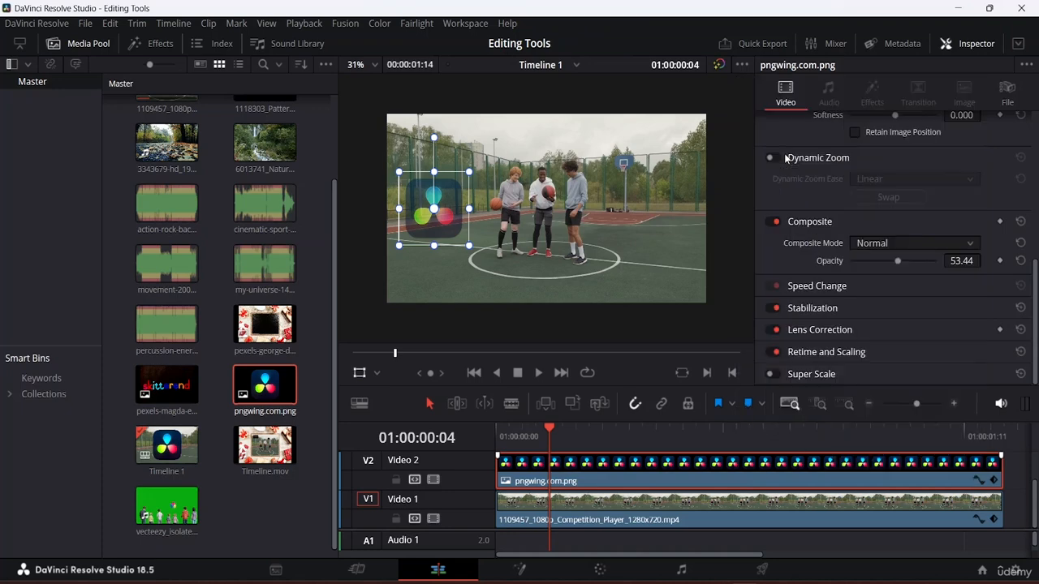
scroll(680, 454, up, 2)
right_click(595, 470)
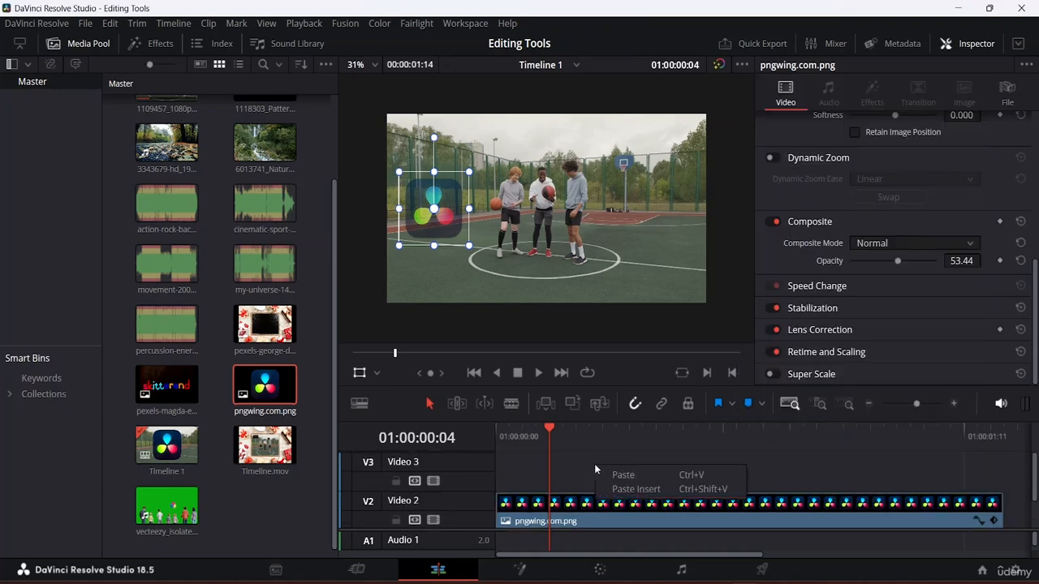
click(624, 474)
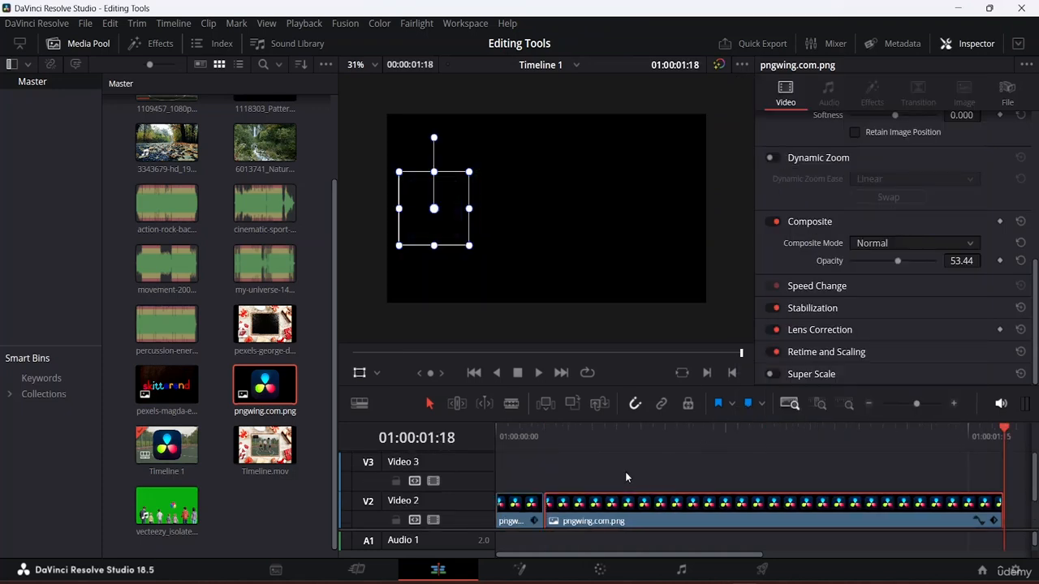
scroll(646, 459, down, 2)
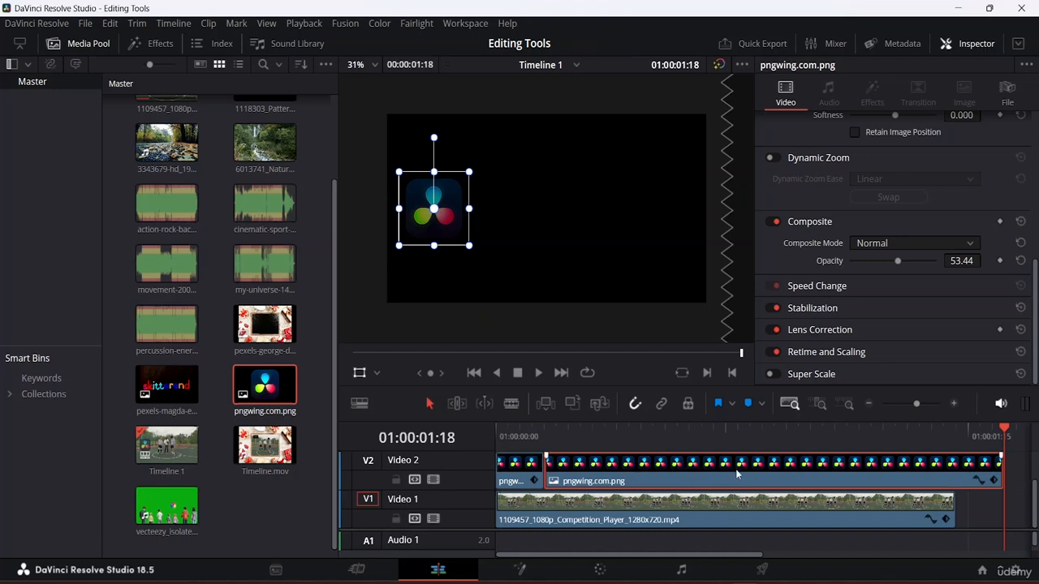
drag(738, 474, 585, 468)
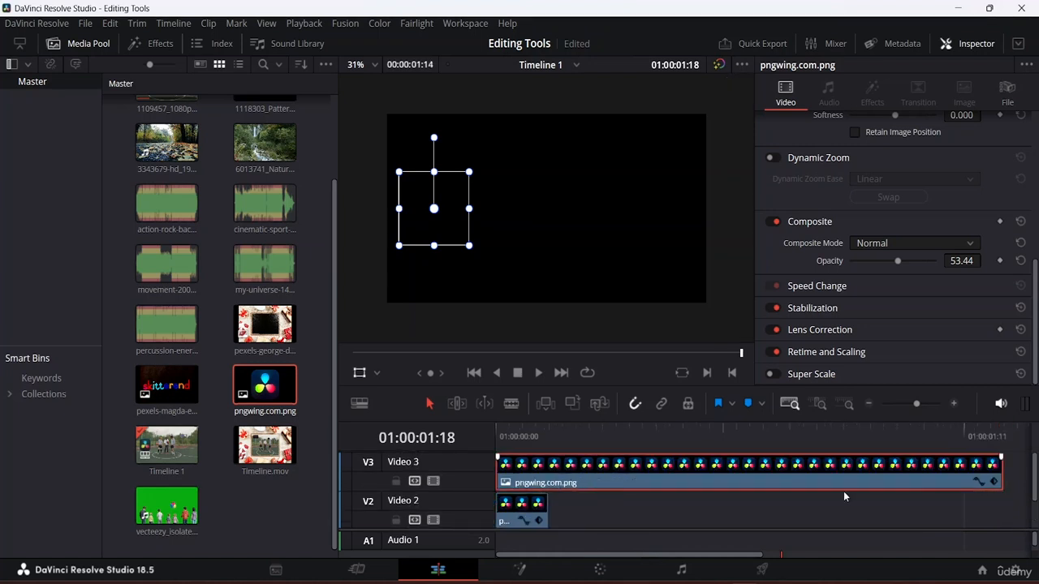
Shorten the logo copy on Video 3 to the same length as the short logo clip on Video 2.
key(Up)
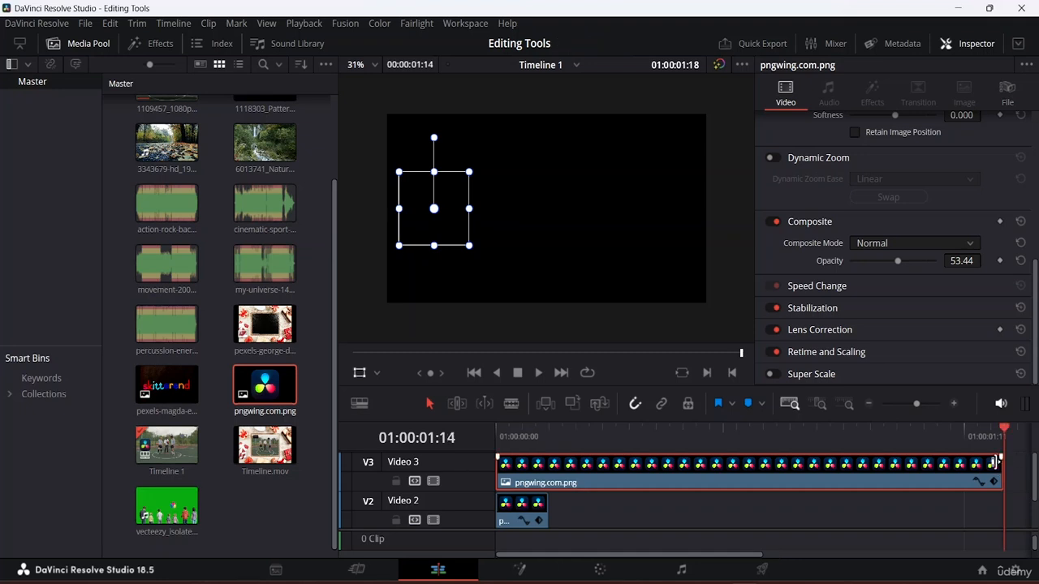
drag(998, 464, 560, 475)
scroll(716, 507, down, 2)
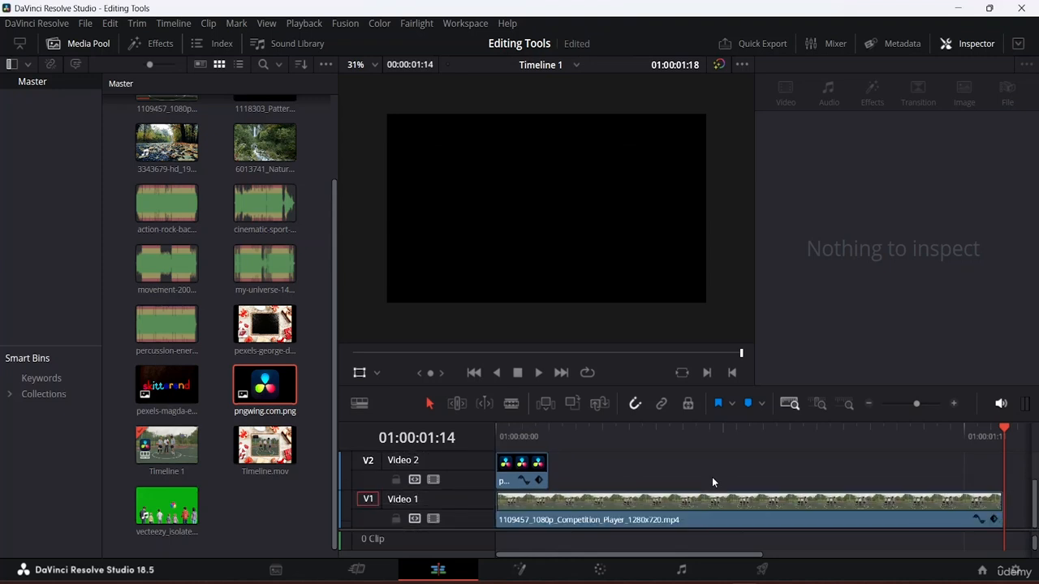
scroll(740, 517, up, 1)
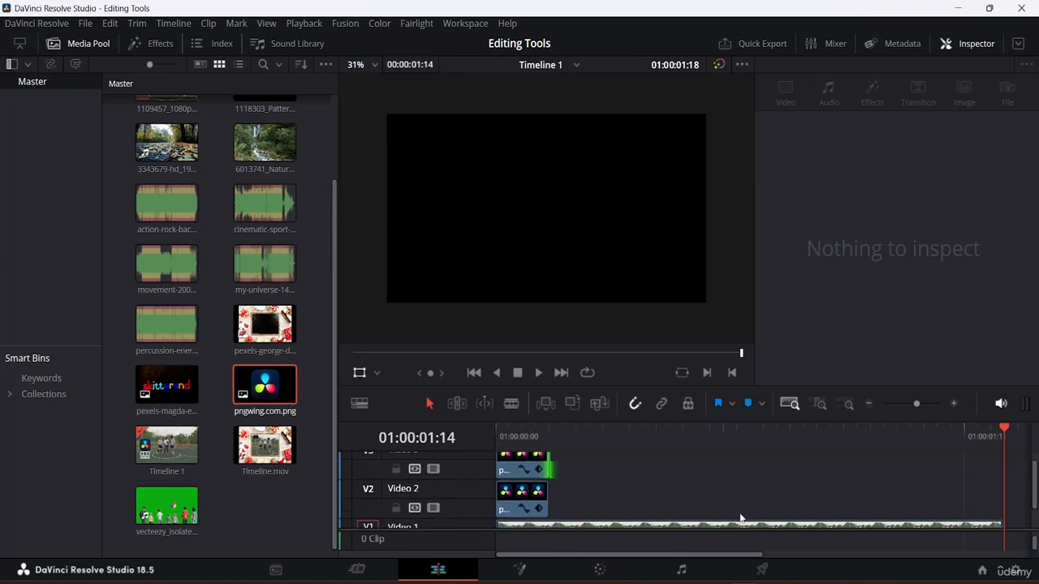
scroll(740, 517, down, 1)
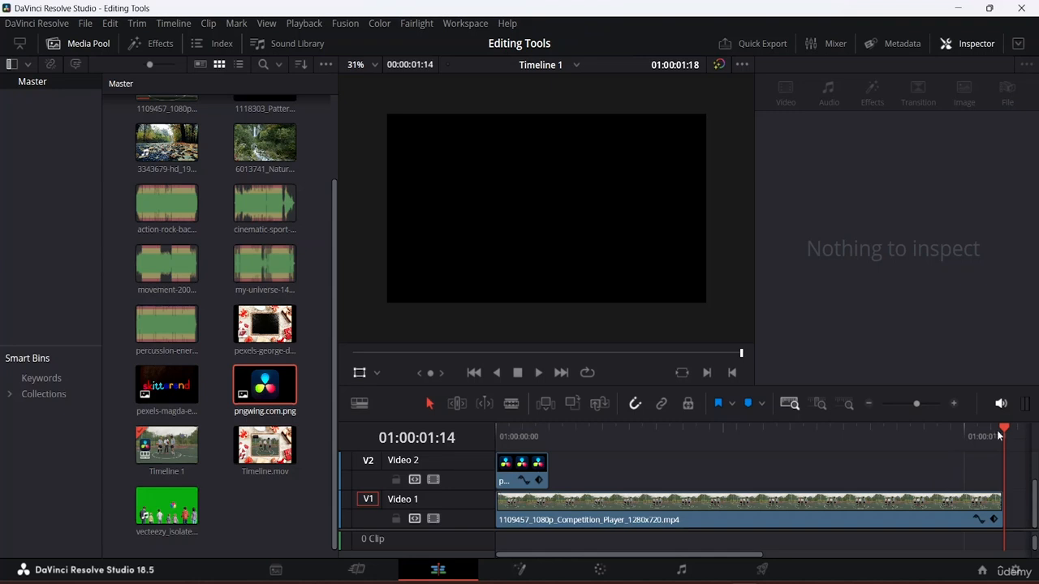
Scrub back through the basketball clip, and check the frames at the start and end of the short logo clips.
drag(1005, 429, 715, 432)
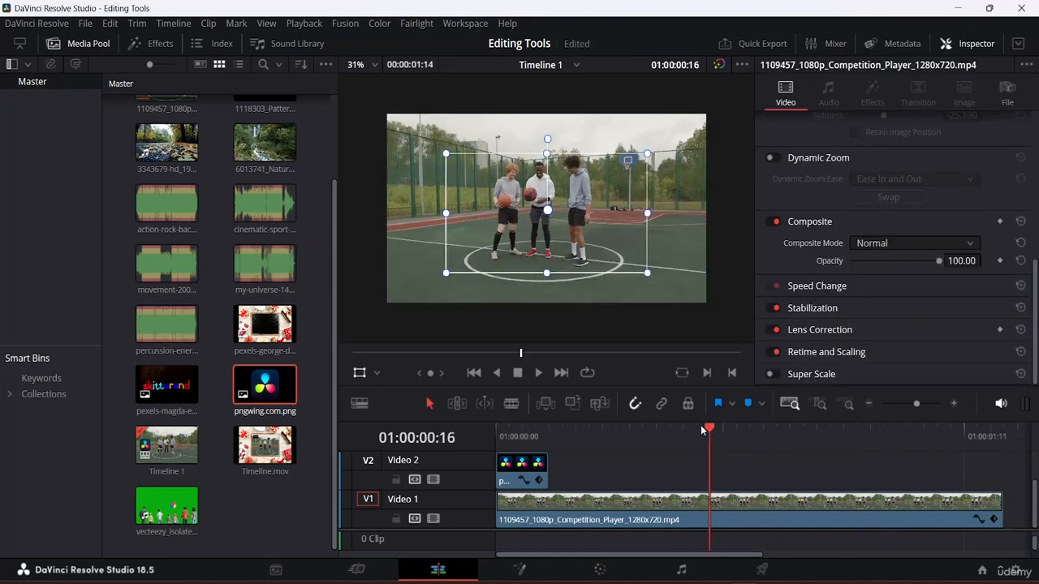
drag(710, 429, 550, 430)
key(Home)
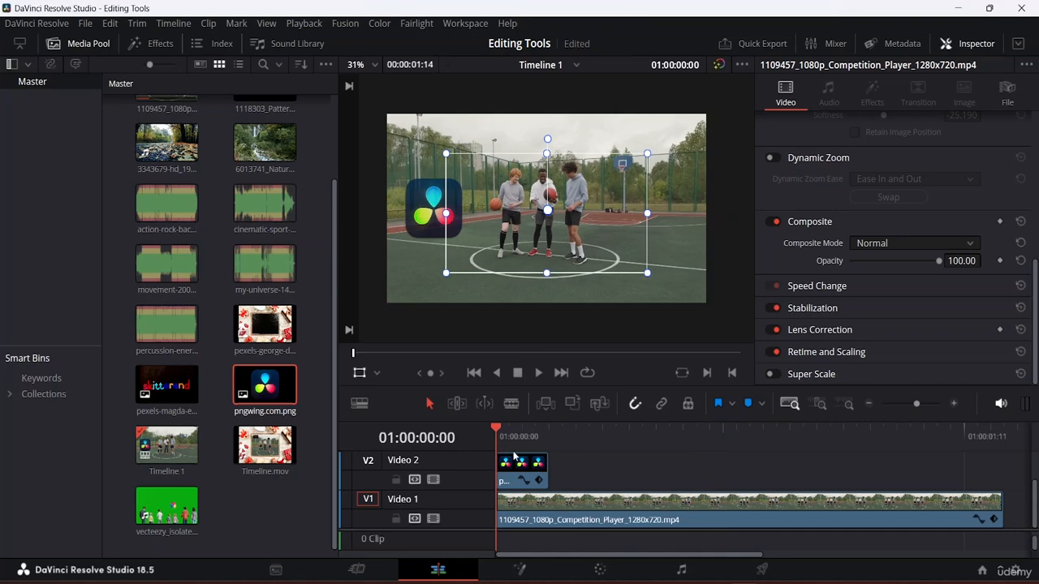
key(Down)
key(Up)
key(Down)
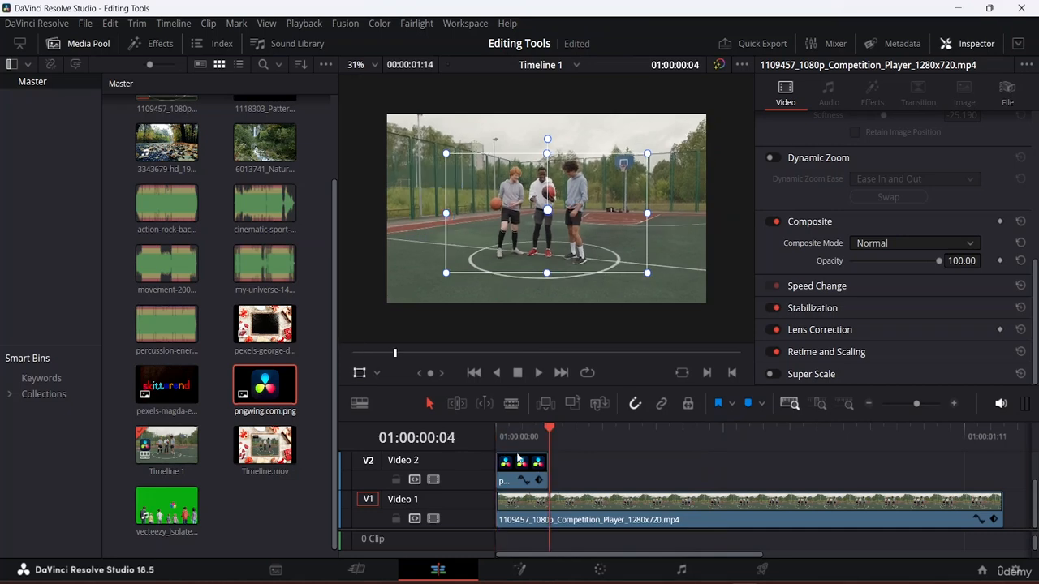
key(Up)
Set the Video 3 logo's Position X to 1022, and play the timeline from its start.
click(532, 471)
scroll(590, 475, up, 2)
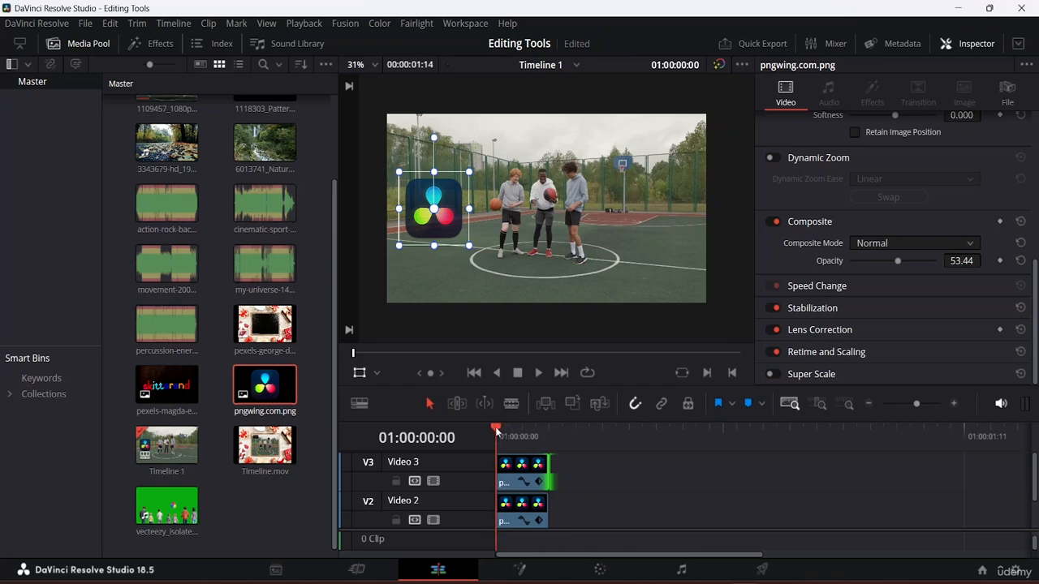
click(526, 472)
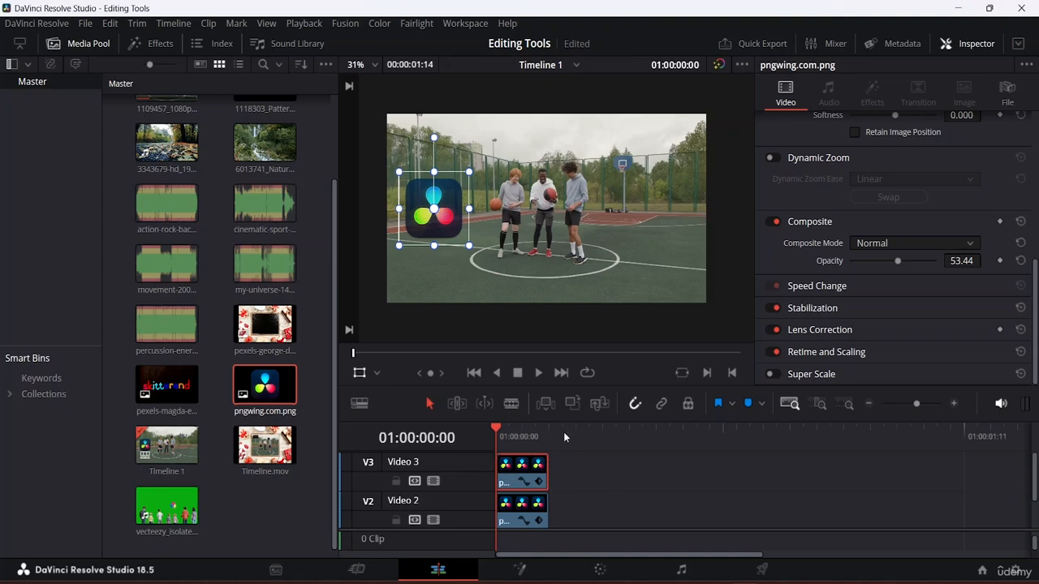
scroll(972, 169, up, 6)
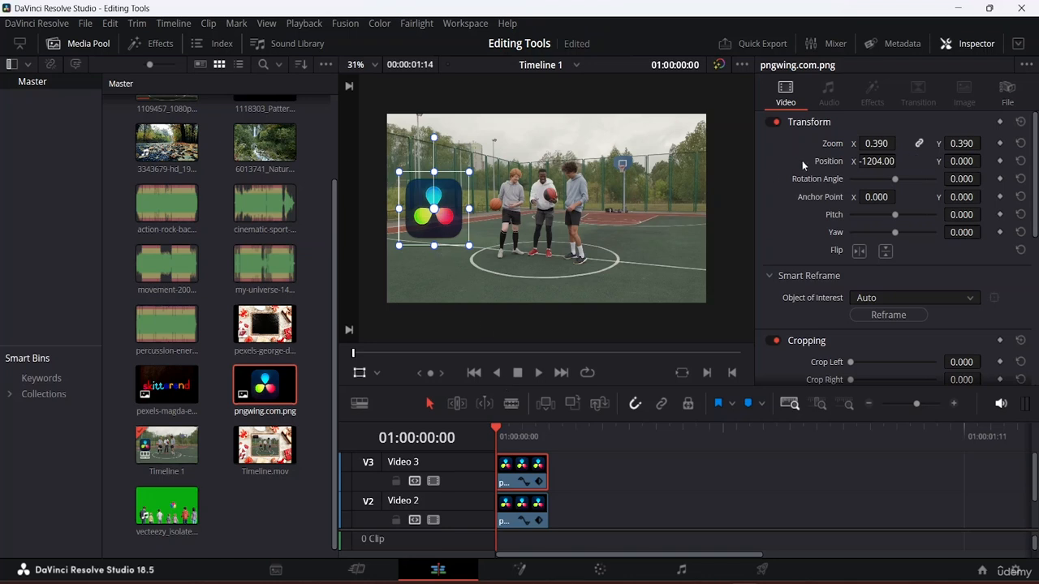
drag(877, 160, 901, 159)
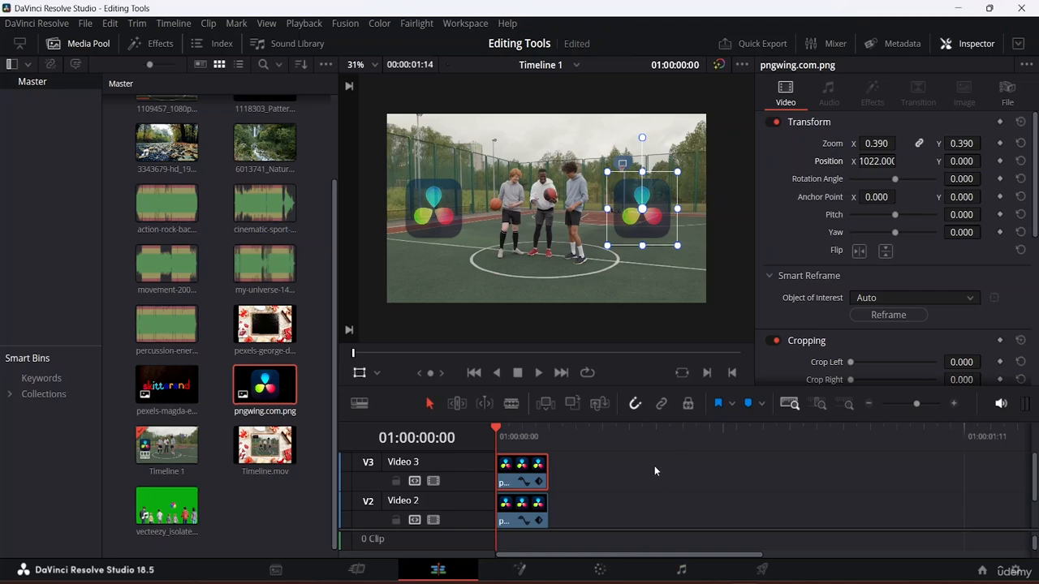
key(space)
key(space)
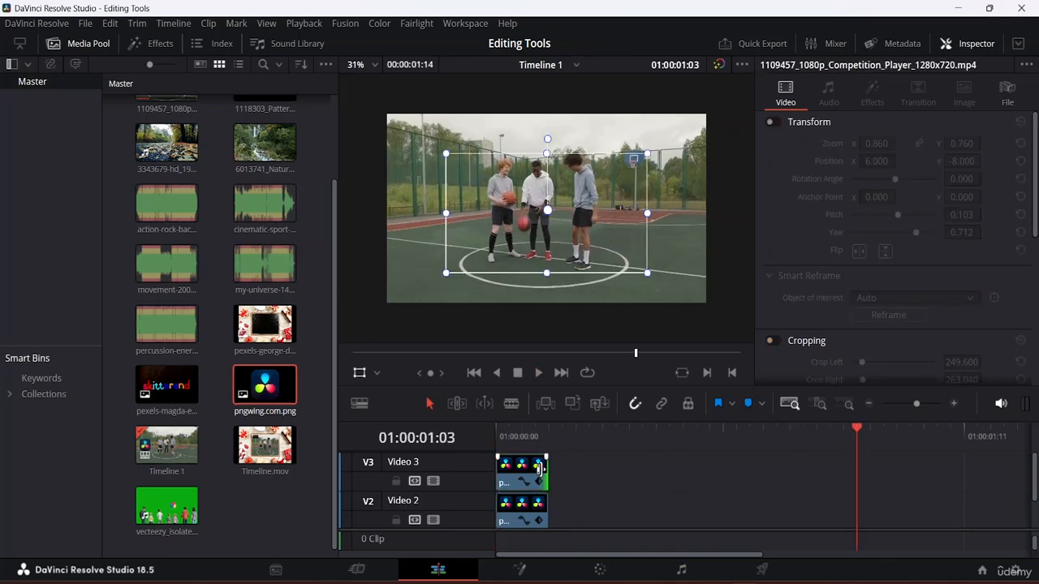
Extend the logo clips on Video 3 and Video 2 to about half the basketball clip's length, and play the timeline from its start.
drag(547, 469, 748, 468)
drag(551, 513, 748, 513)
drag(857, 430, 1, 348)
key(space)
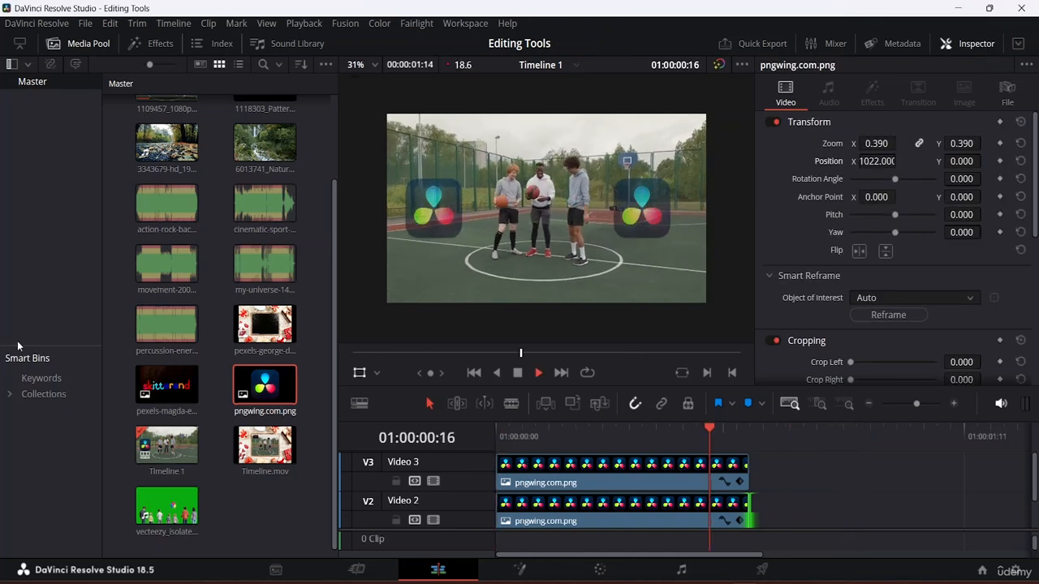
Enlarge the timeline area to reveal Video 1, and look over the Video 2 logo's remaining Inspector settings down to Super Scale.
key(q)
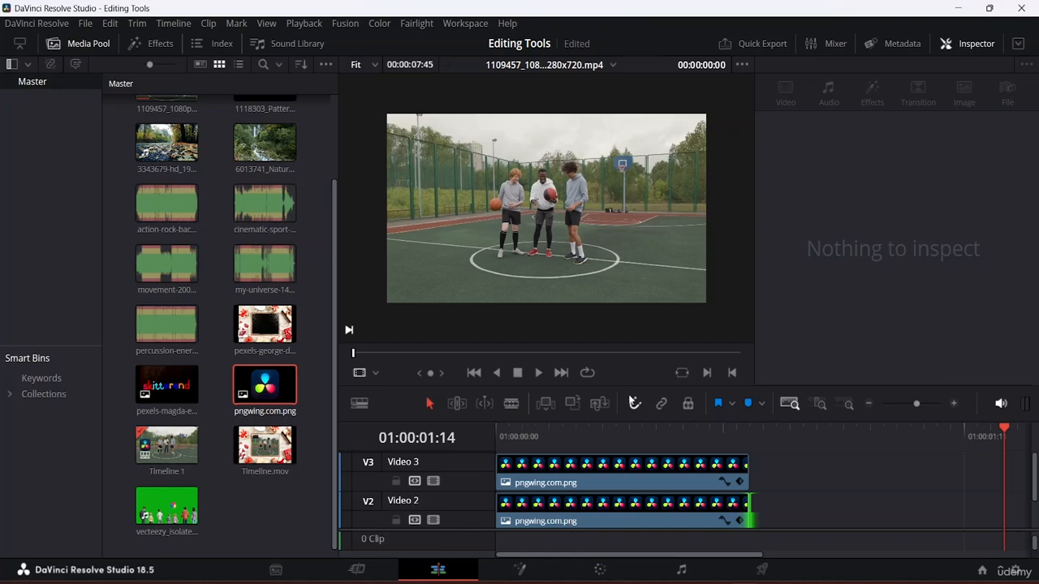
drag(629, 386, 622, 220)
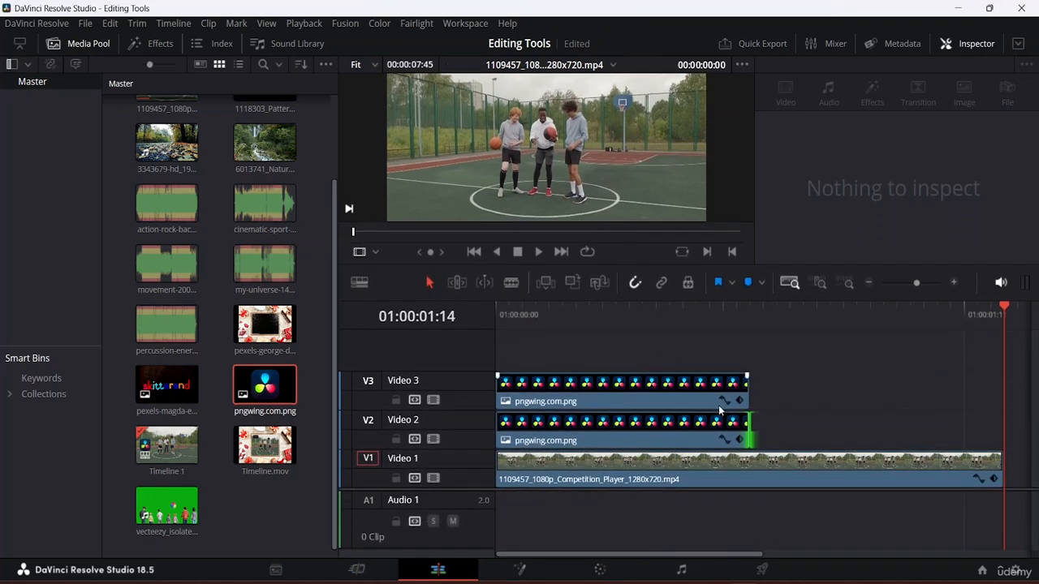
click(681, 425)
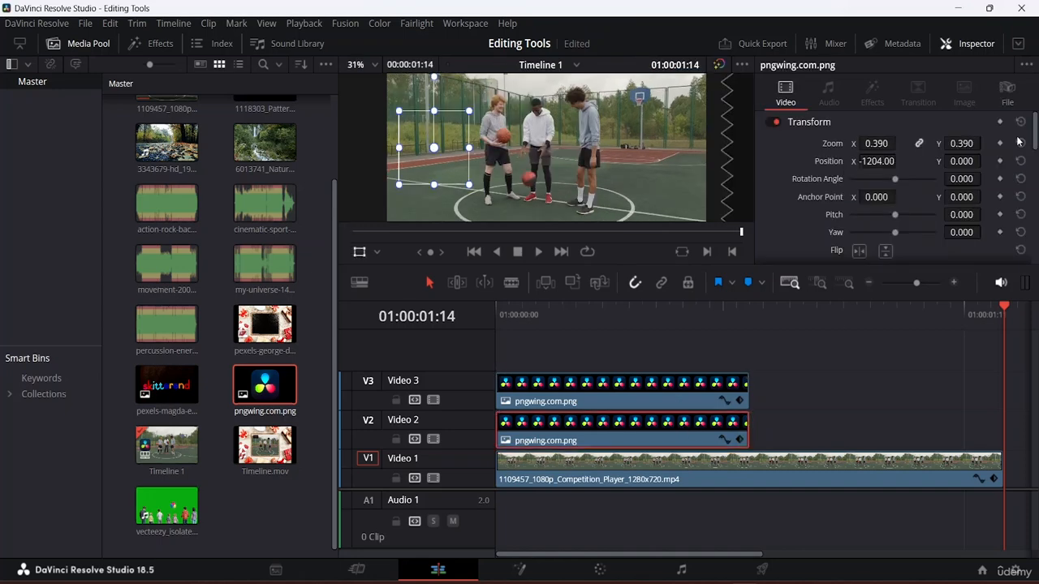
scroll(839, 139, down, 10)
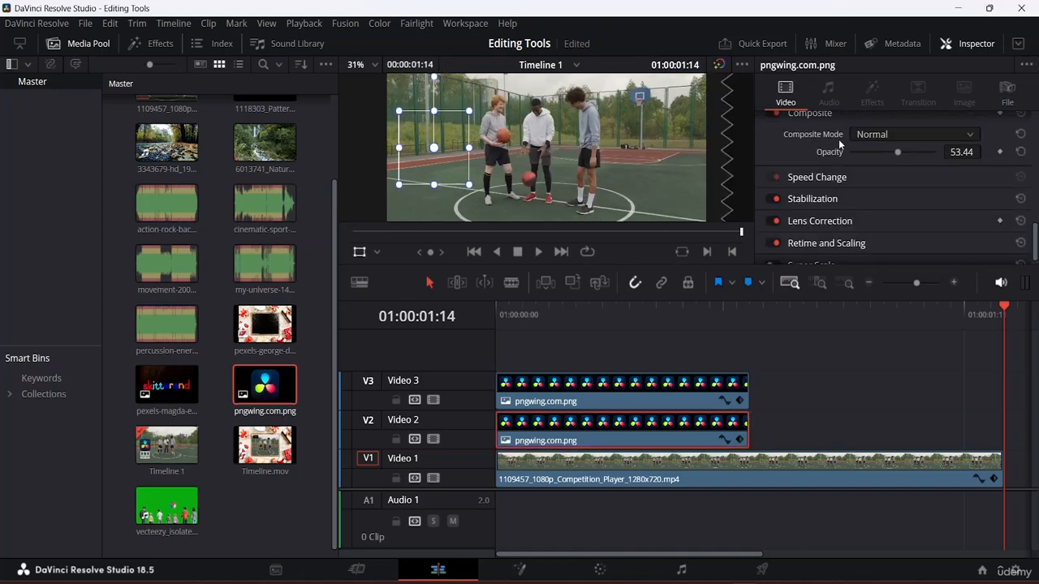
scroll(838, 139, down, 1)
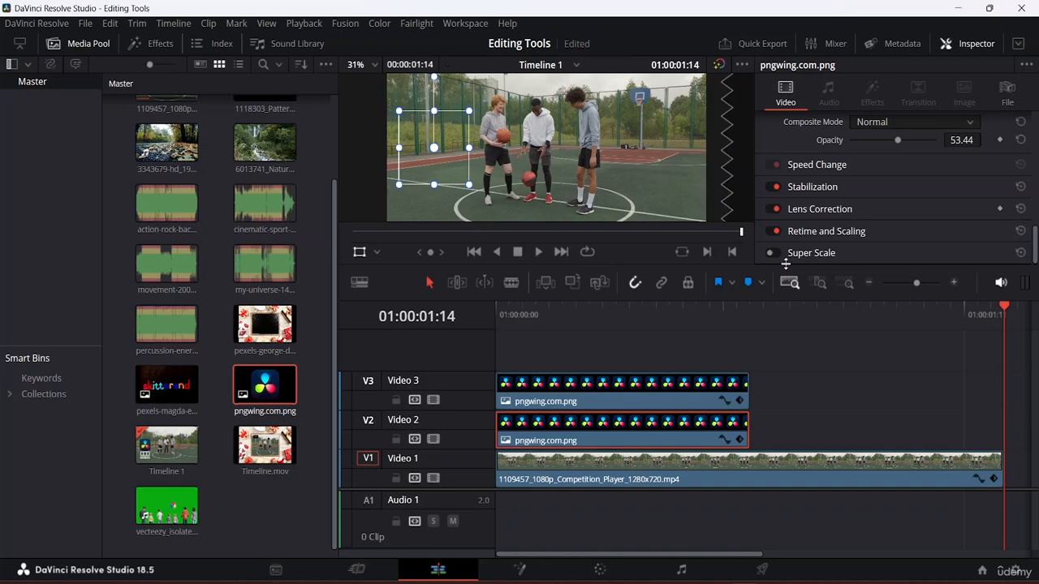
Select the basketball clip on Video 1, and review its Speed Change settings.
click(654, 476)
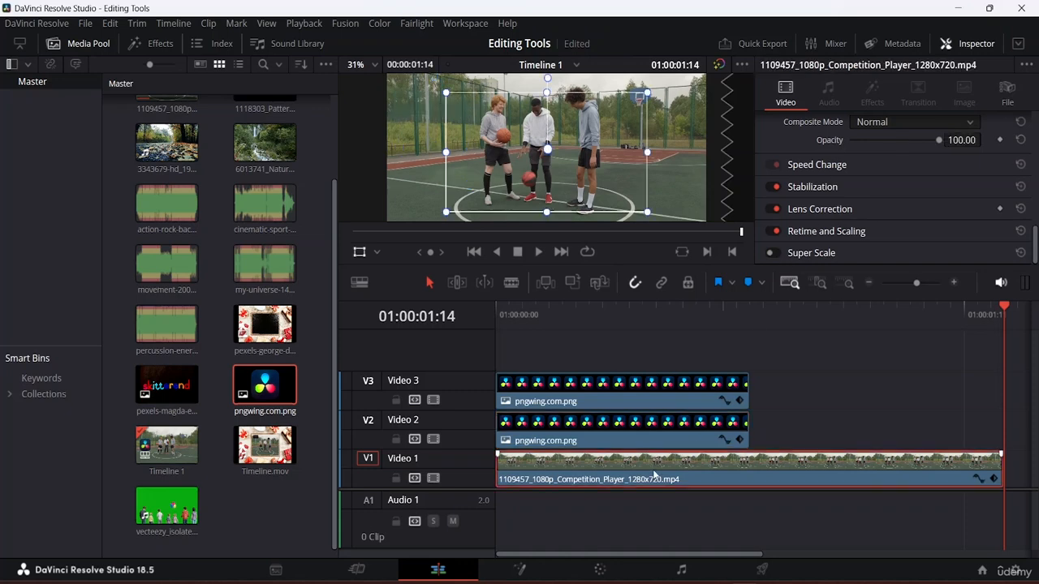
click(818, 166)
scroll(833, 176, down, 1)
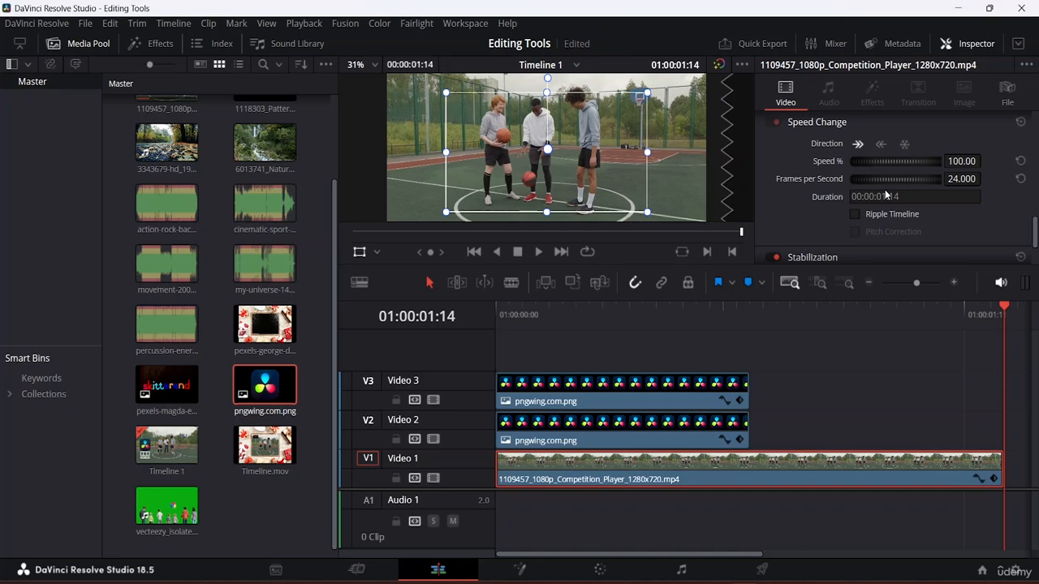
click(818, 124)
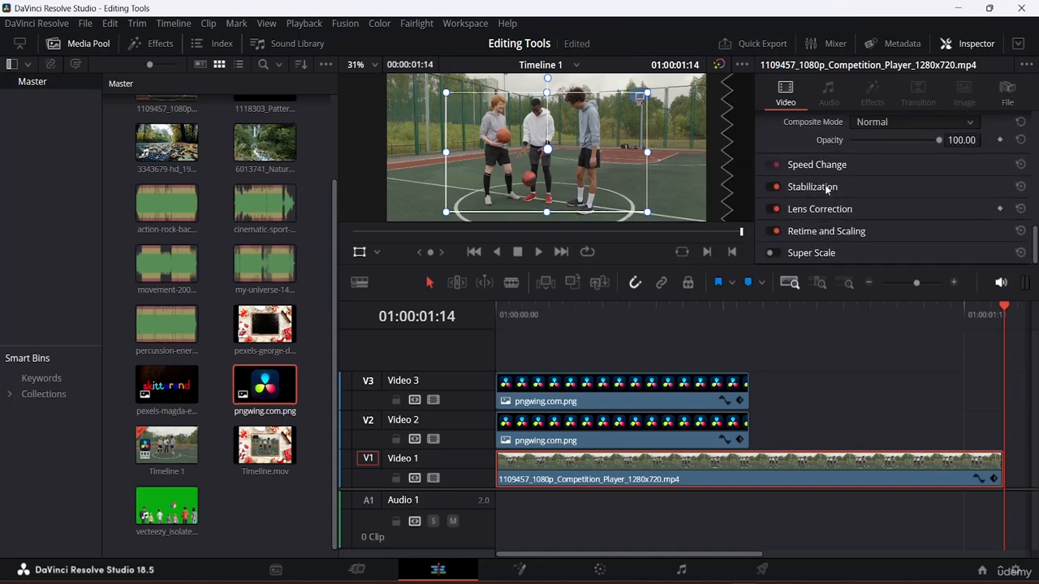
Examine the basketball clip's Stabilization settings, including mode, Camera Lock, Zoom, Cropping Ratio, Smooth and Strength.
click(825, 189)
scroll(826, 187, down, 3)
scroll(829, 184, up, 2)
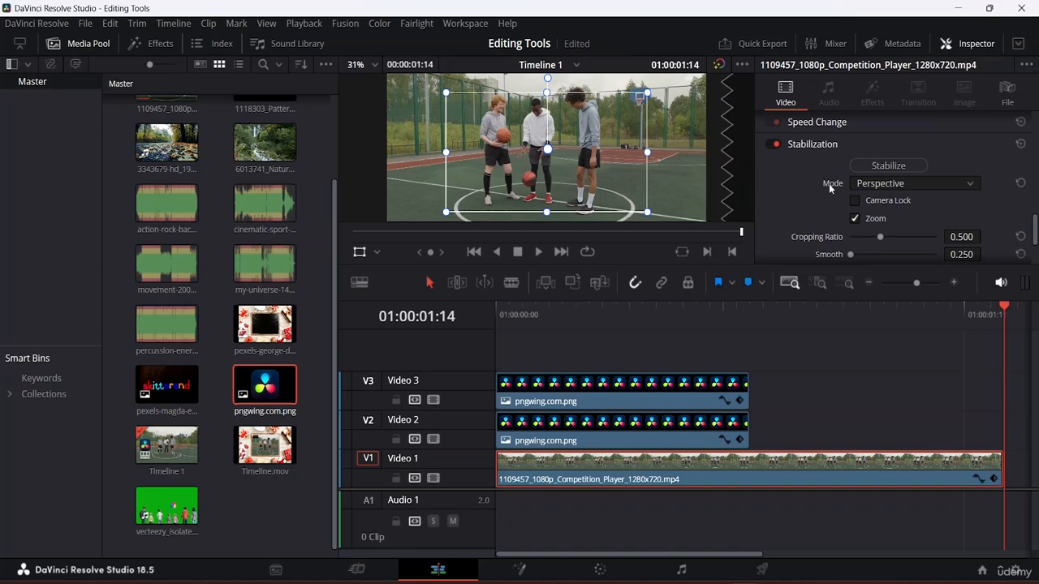
scroll(890, 175, down, 3)
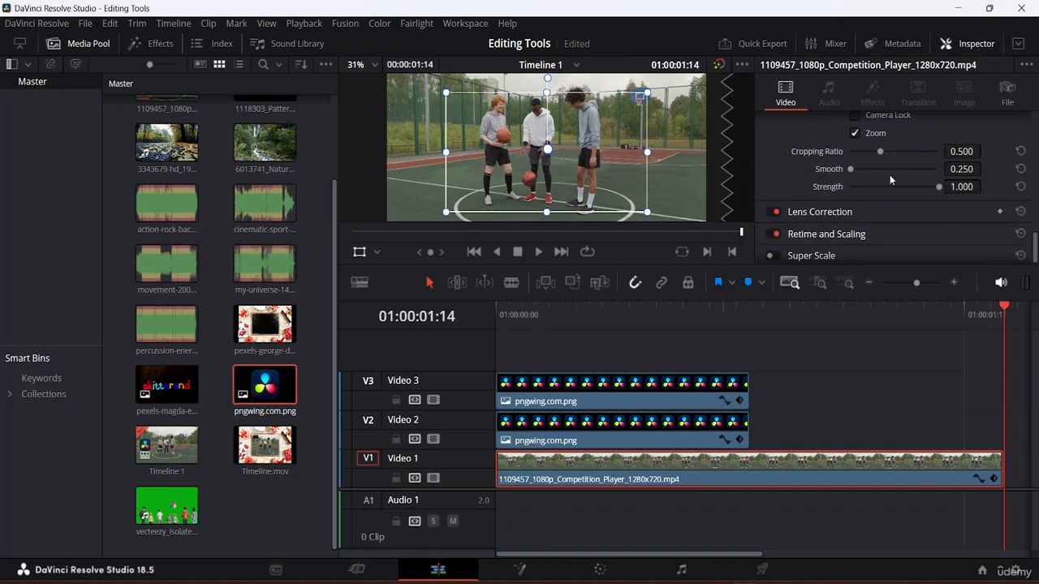
scroll(889, 174, up, 1)
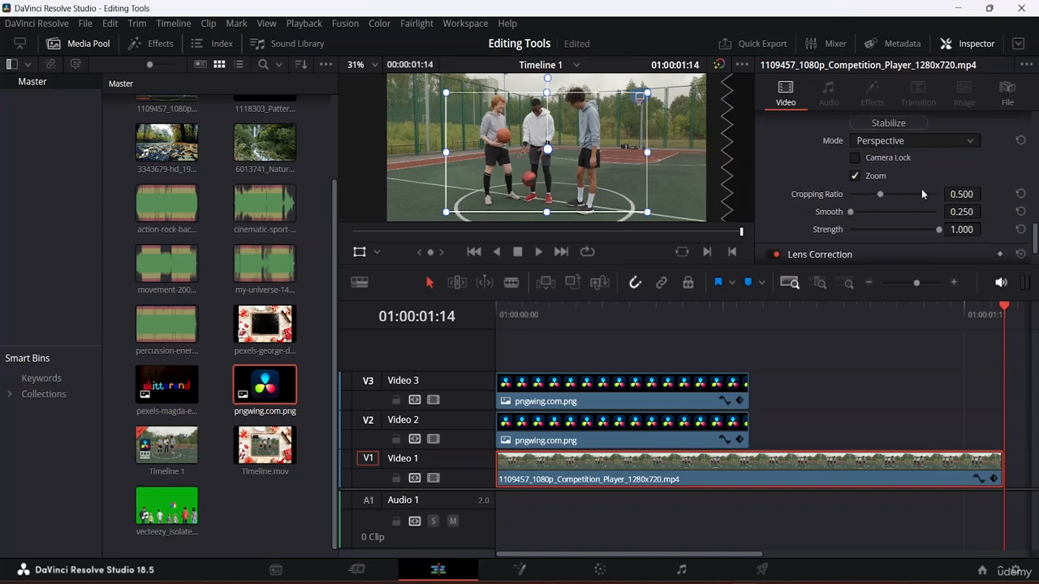
scroll(896, 193, up, 2)
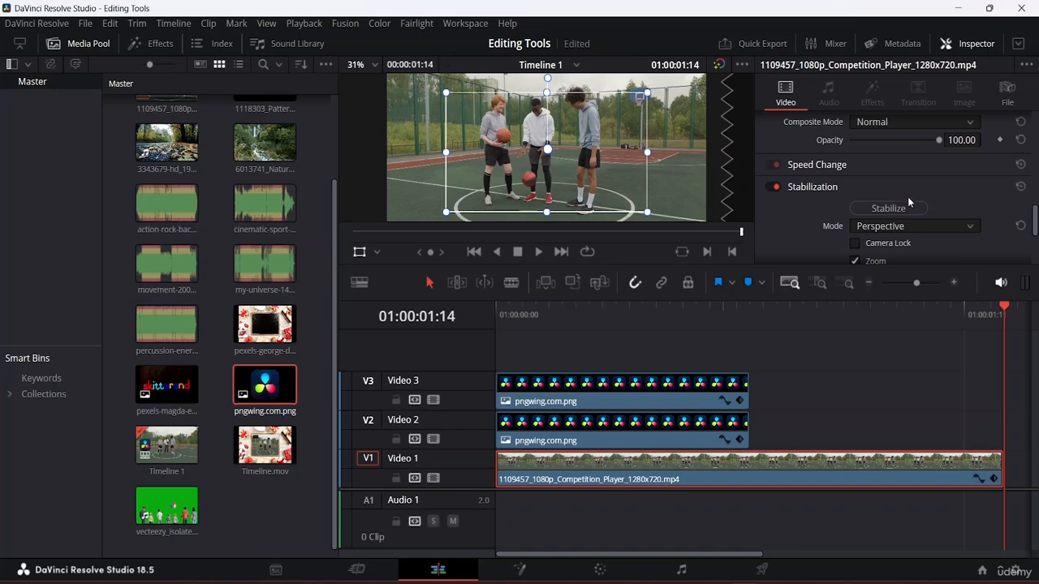
scroll(901, 207, down, 1)
scroll(901, 208, up, 1)
scroll(907, 198, down, 2)
scroll(911, 195, up, 1)
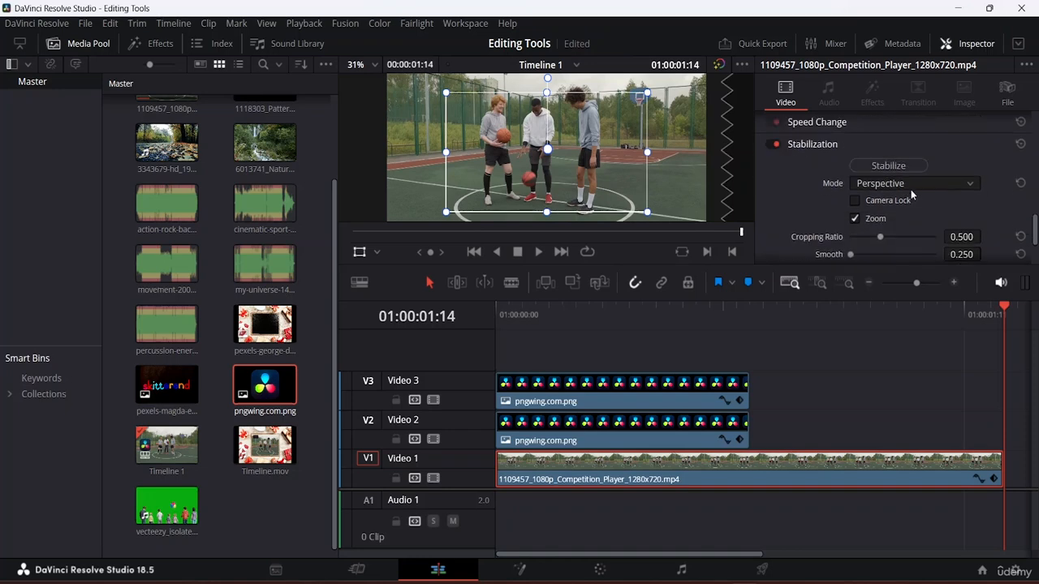
scroll(910, 195, down, 1)
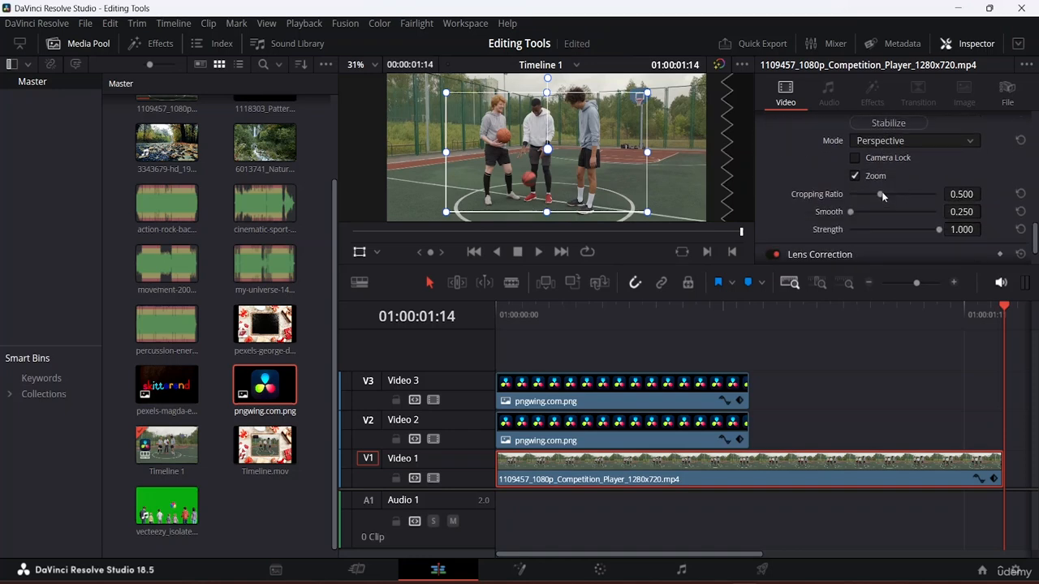
Set the Stabilization Cropping Ratio to 0.582 and Smooth to 0.365, and stabilize the basketball clip in Perspective mode.
drag(880, 194, 864, 211)
scroll(917, 207, up, 3)
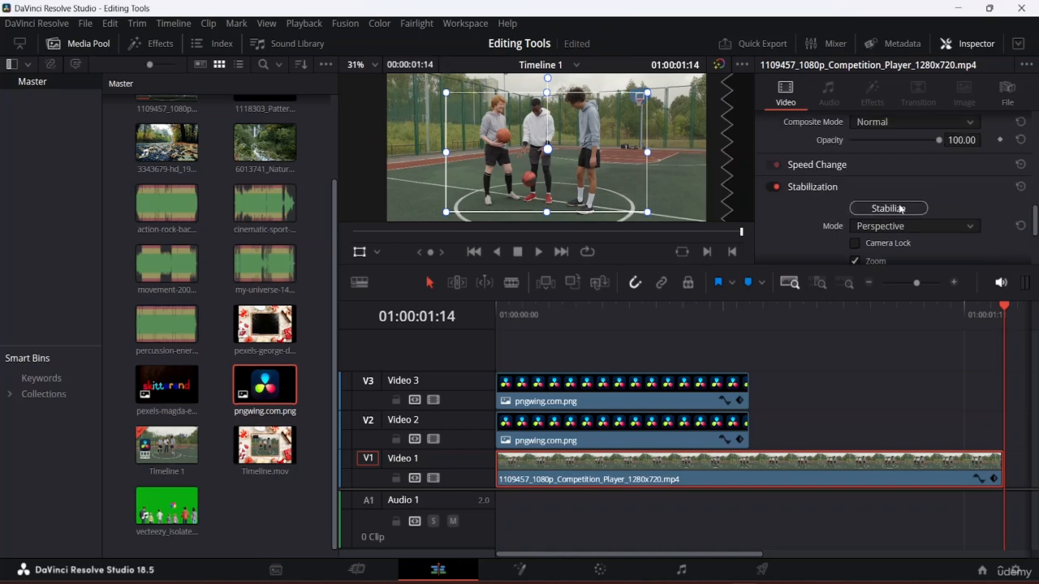
click(889, 209)
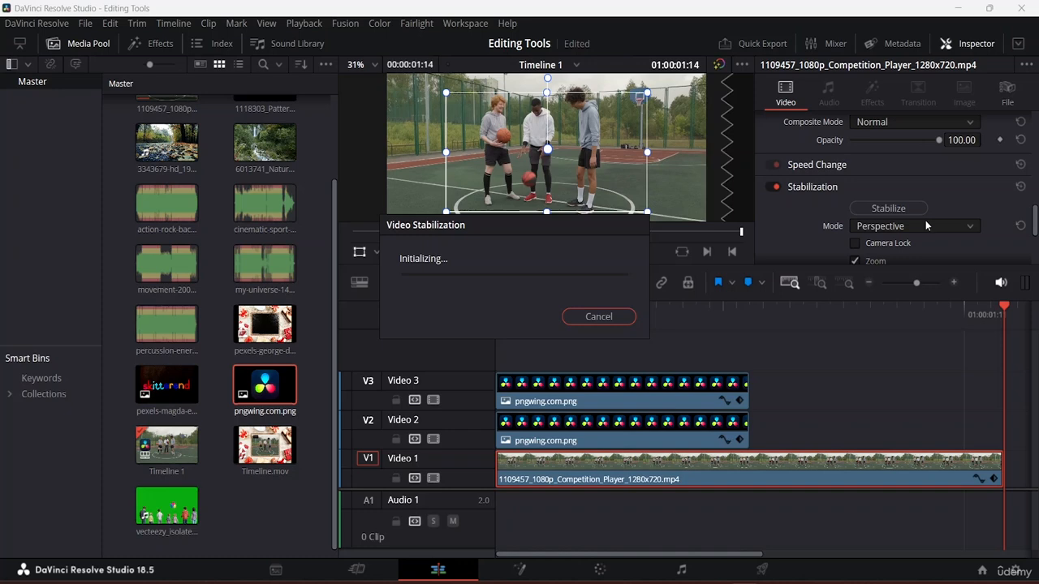
Play the stabilized basketball clip from the start of the timeline, and stop around 01:00:01:01.
scroll(902, 200, down, 1)
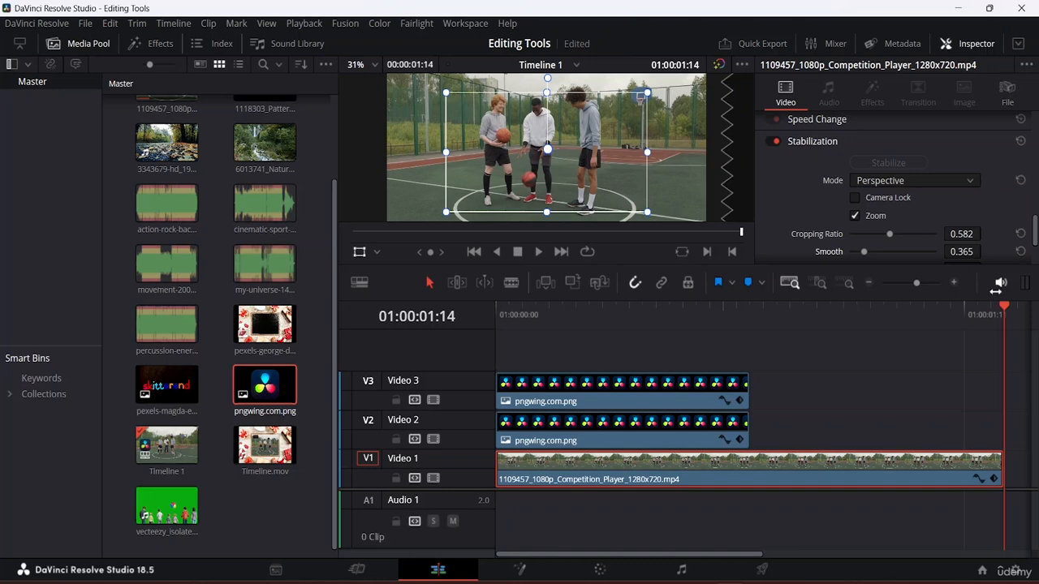
drag(1002, 311, 219, 354)
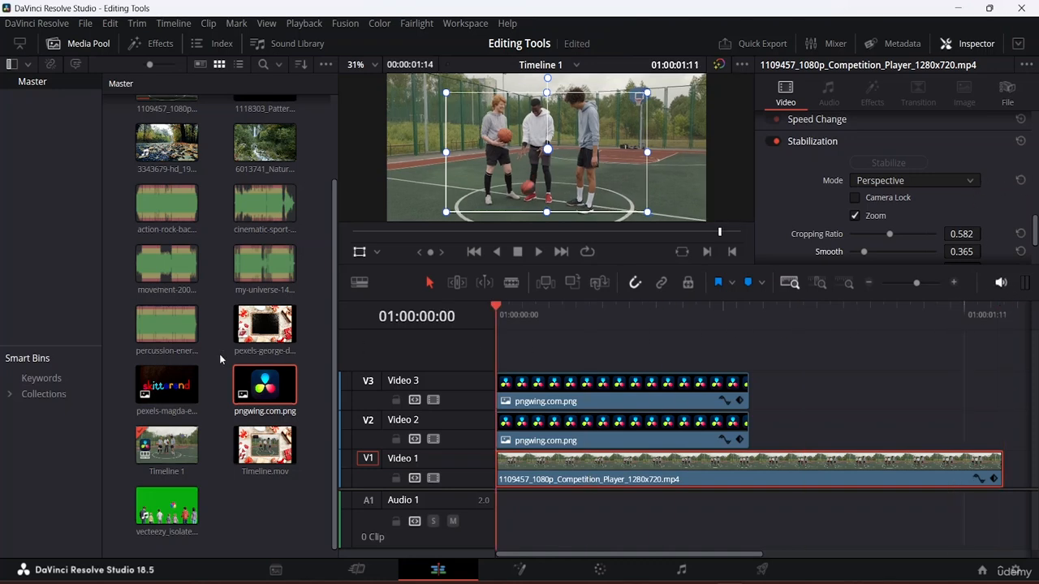
key(space)
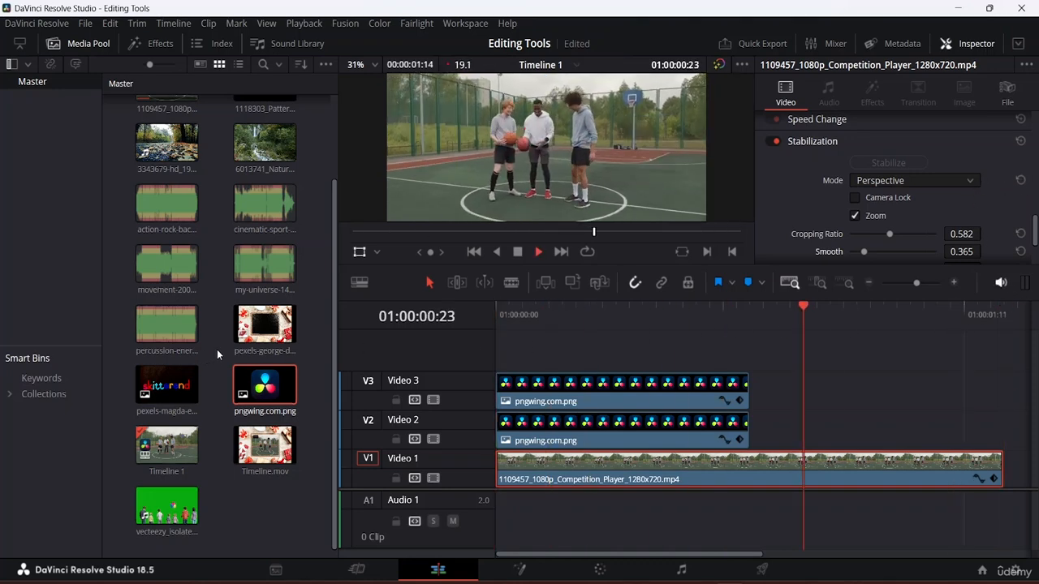
key(space)
Raise the basketball clip's Stabilization Cropping Ratio to 0.691 and Smooth to 0.519.
scroll(933, 201, down, 1)
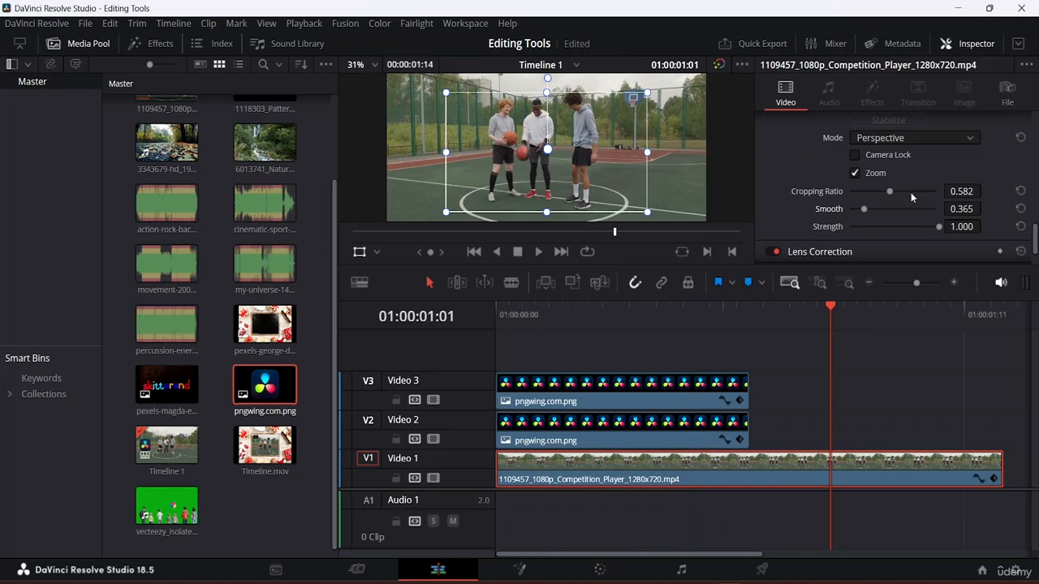
mouse_move(885, 193)
mouse_down()
mouse_move(901, 187)
mouse_move(882, 208)
mouse_up()
scroll(895, 193, down, 1)
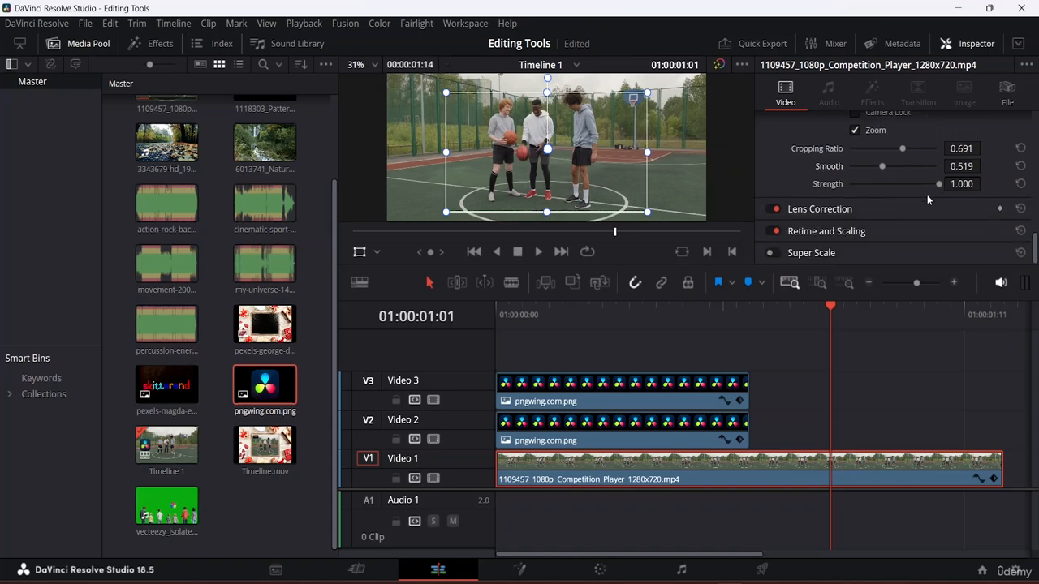
Try a Lens Correction distortion of -0.527 on the basketball clip, and settle on 0.557.
click(819, 208)
scroll(864, 197, down, 1)
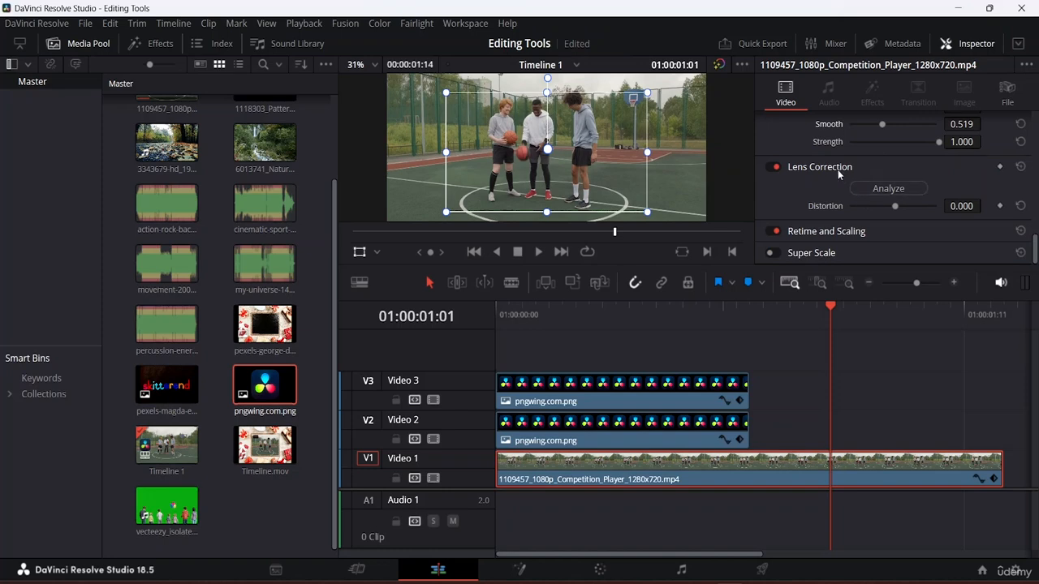
mouse_move(892, 209)
mouse_down()
mouse_move(913, 206)
mouse_move(872, 212)
mouse_up()
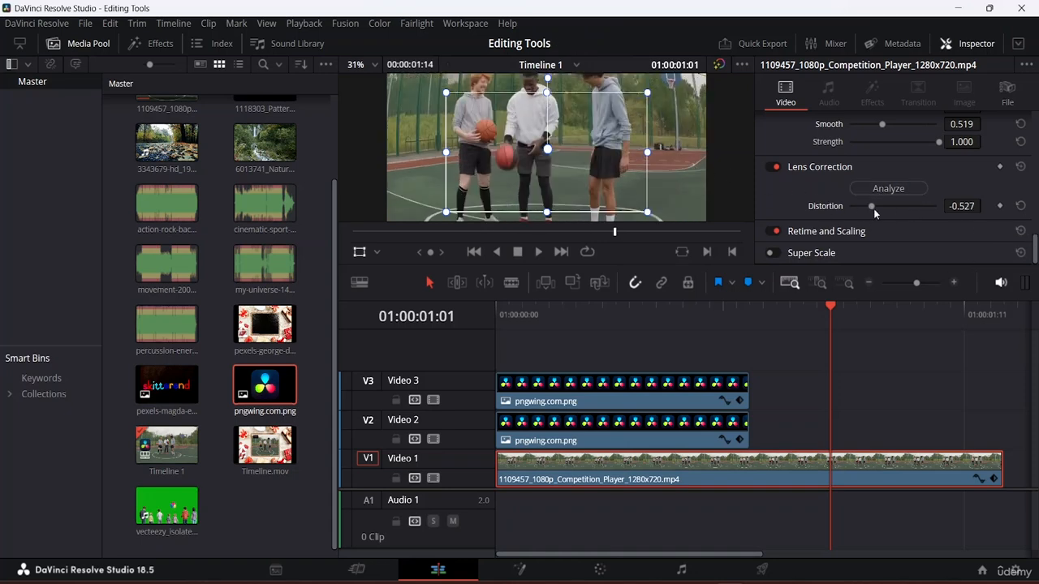
drag(868, 205, 919, 211)
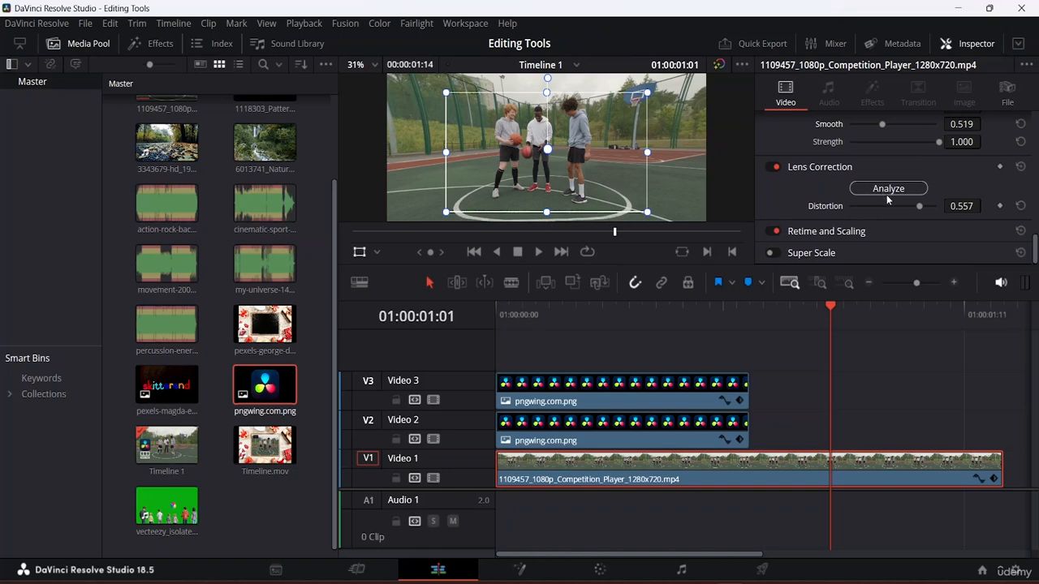
Review the basketball clip's Retime and Scaling options and the Super Scale settings beneath them.
click(840, 233)
scroll(844, 228, down, 2)
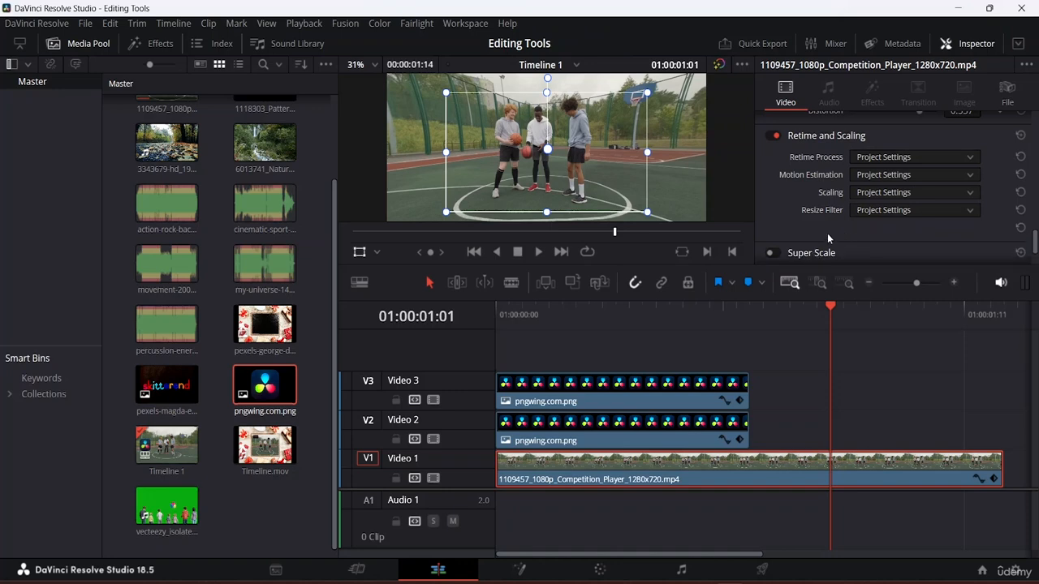
scroll(828, 233, down, 2)
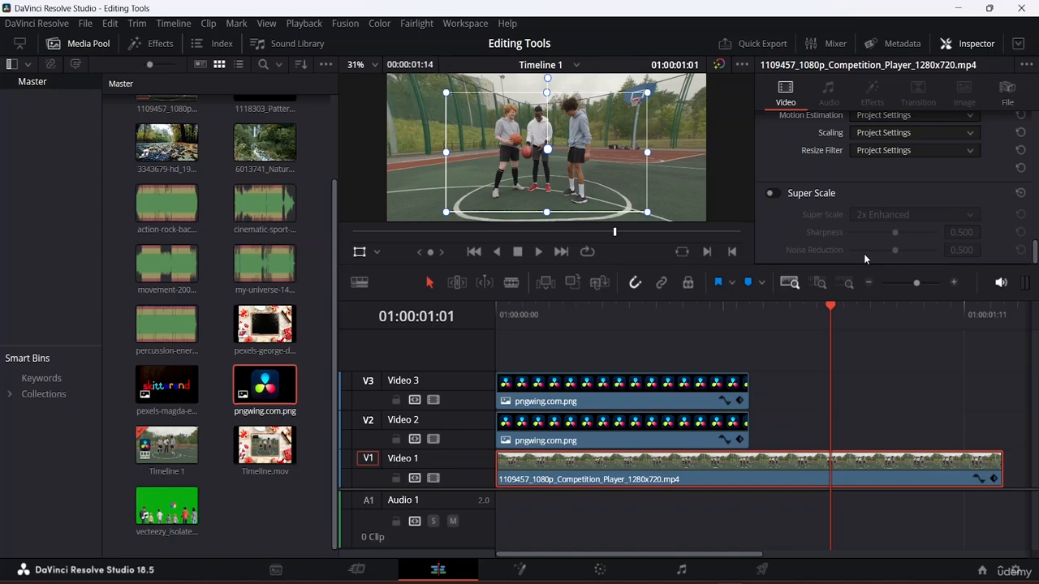
Try Super Scale on the basketball clip at 4x with Medium sharpness and High noise reduction.
click(774, 194)
click(971, 216)
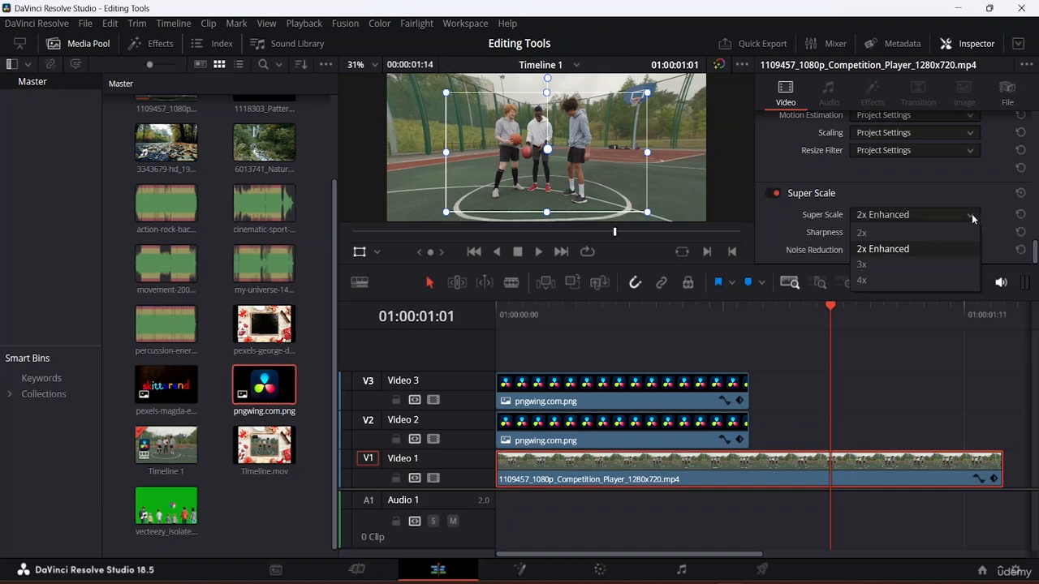
click(883, 279)
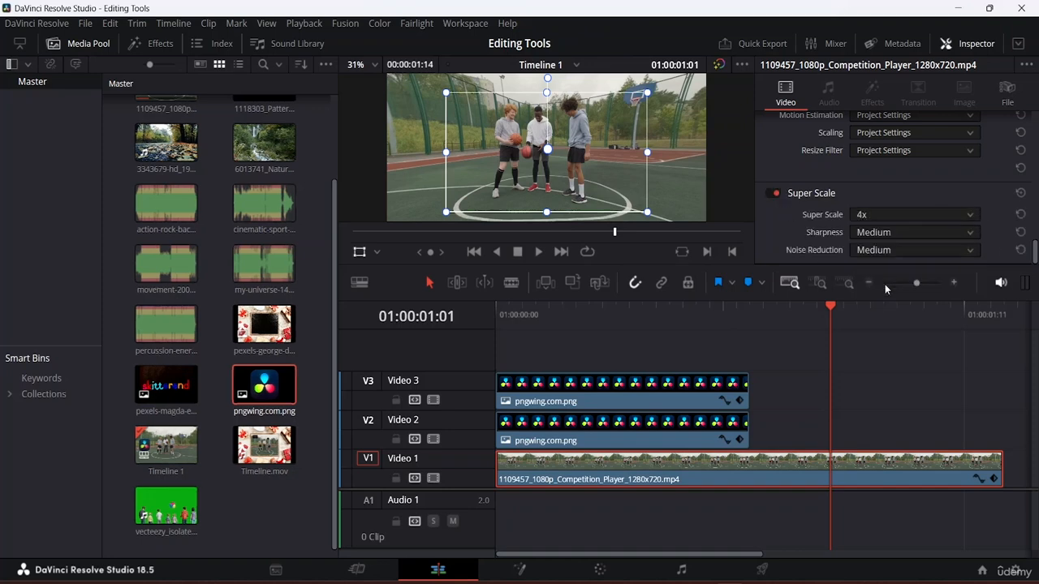
click(954, 234)
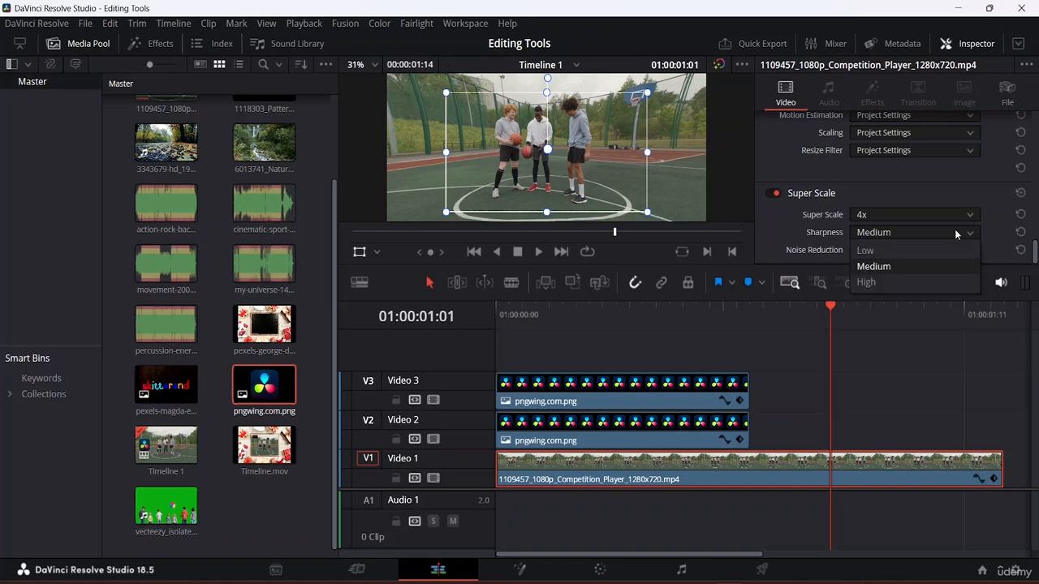
click(920, 266)
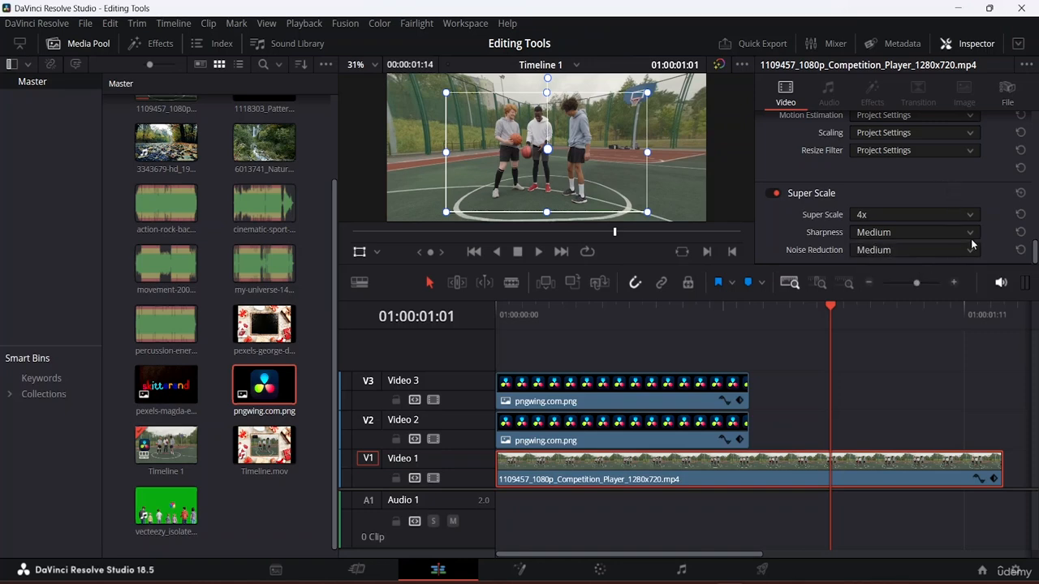
click(968, 250)
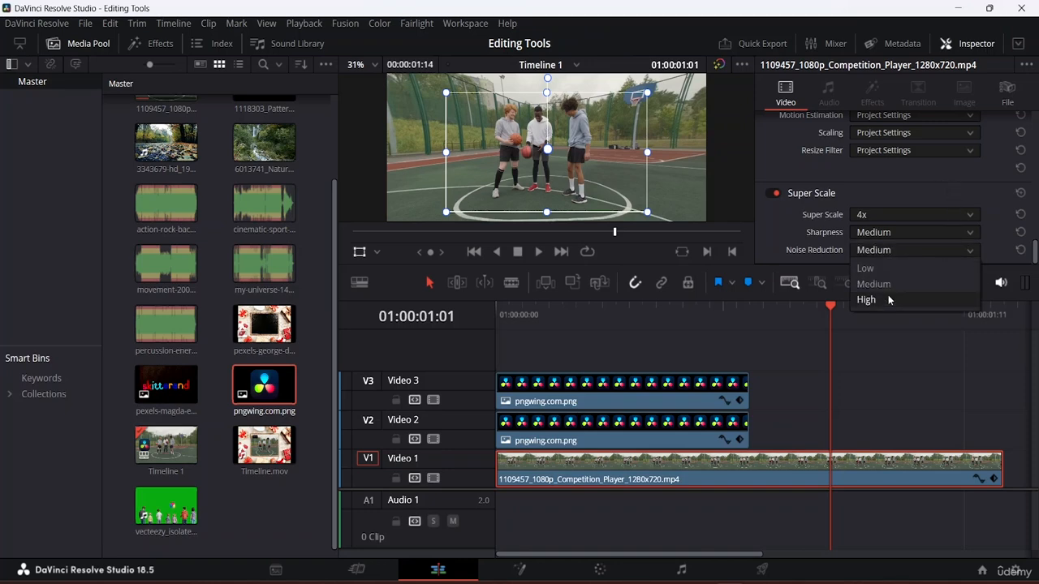
click(890, 298)
Return the basketball clip's Super Scale to 2x Enhanced, and turn Super Scale off.
click(952, 215)
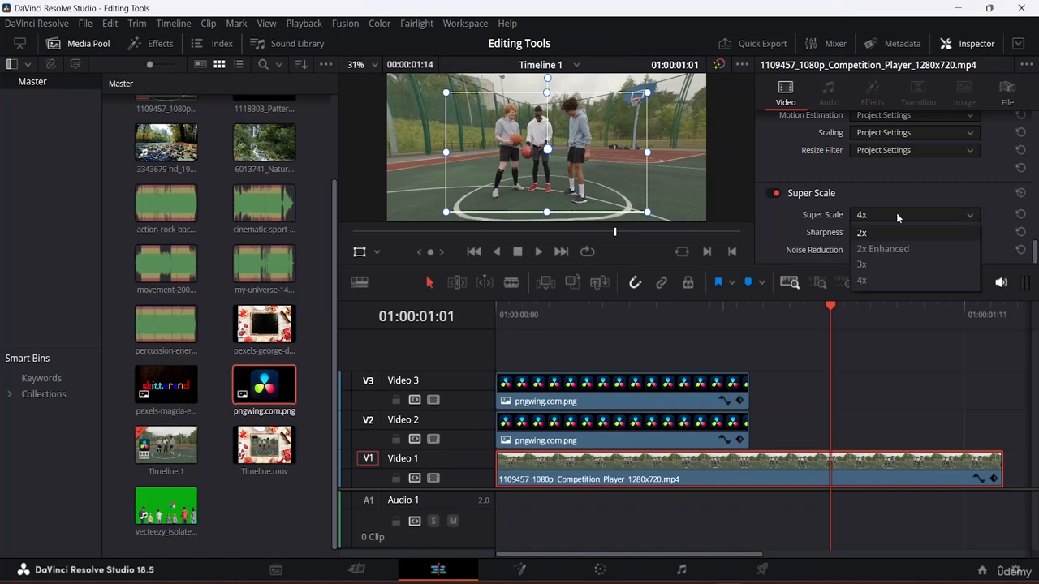
click(883, 249)
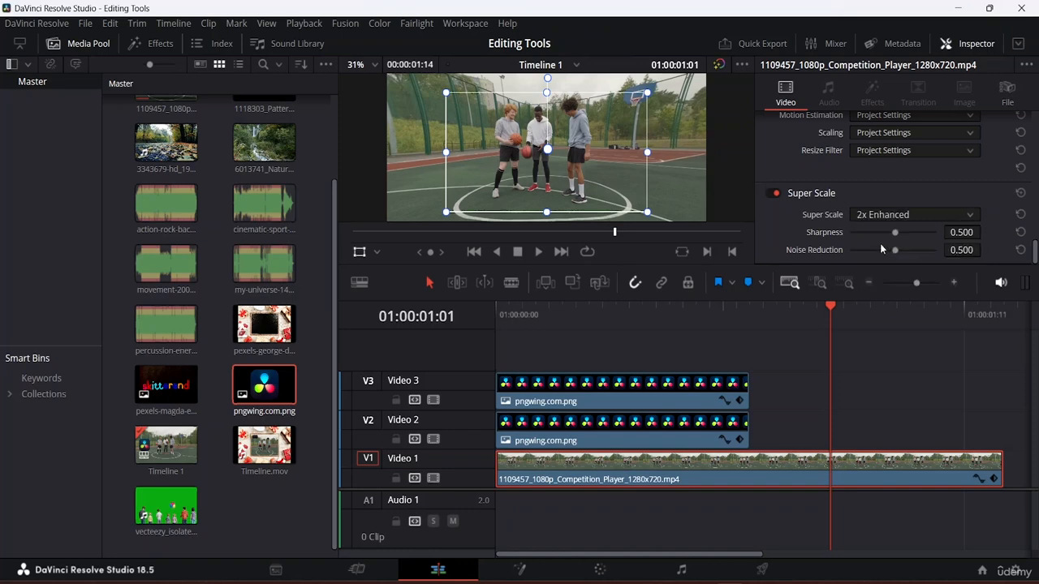
click(772, 196)
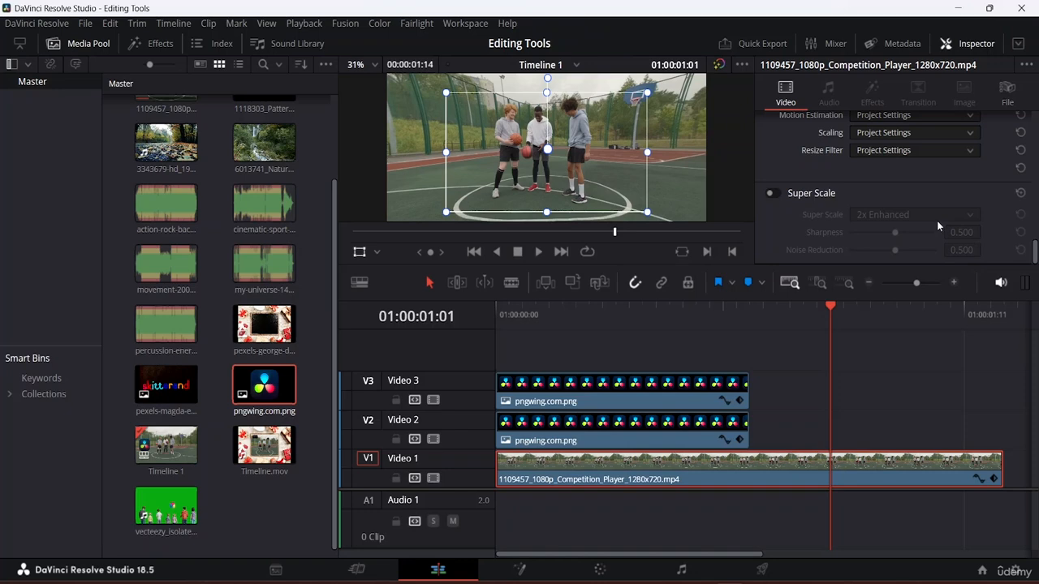
Select all three clips in Timeline 1 and return the playhead to the start of the timeline.
scroll(939, 226, down, 5)
scroll(939, 226, up, 3)
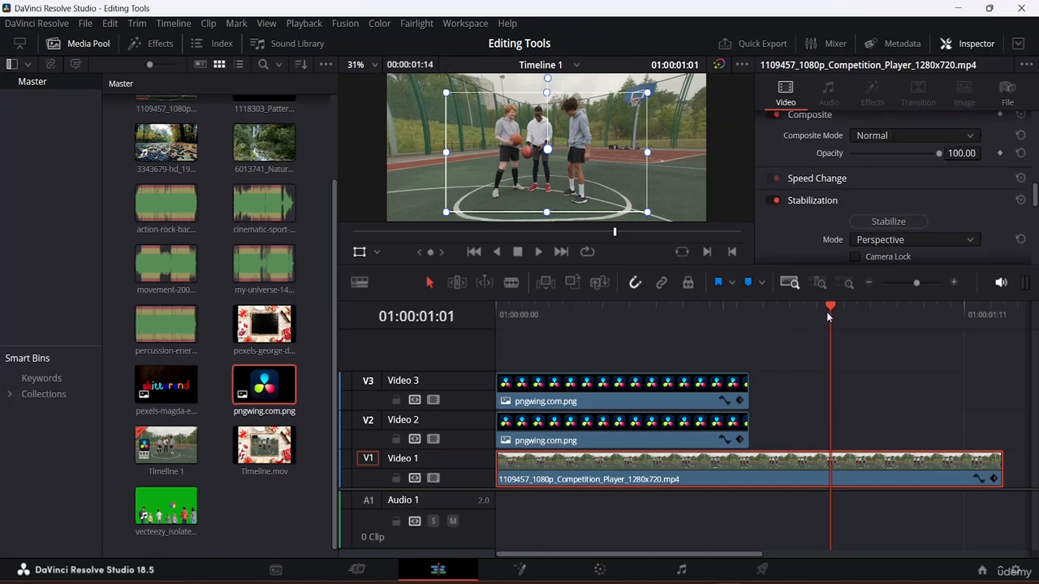
drag(830, 309, 496, 308)
click(163, 308)
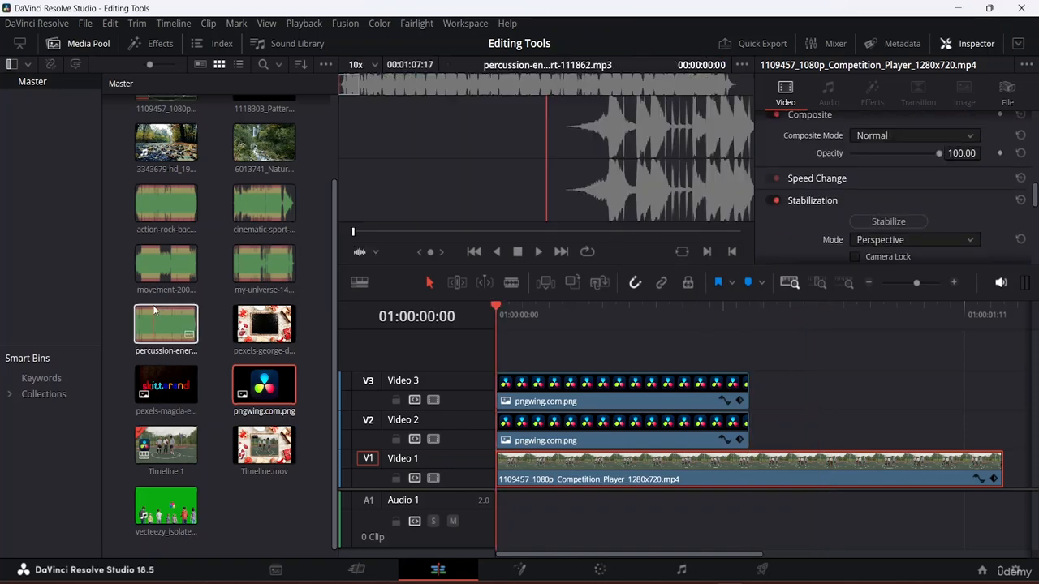
click(482, 352)
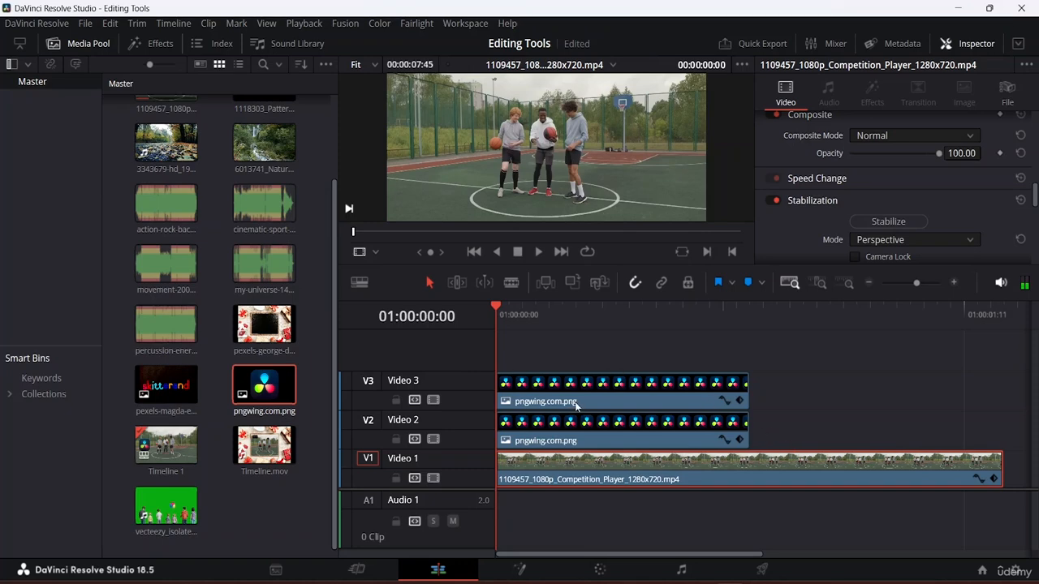
click(498, 312)
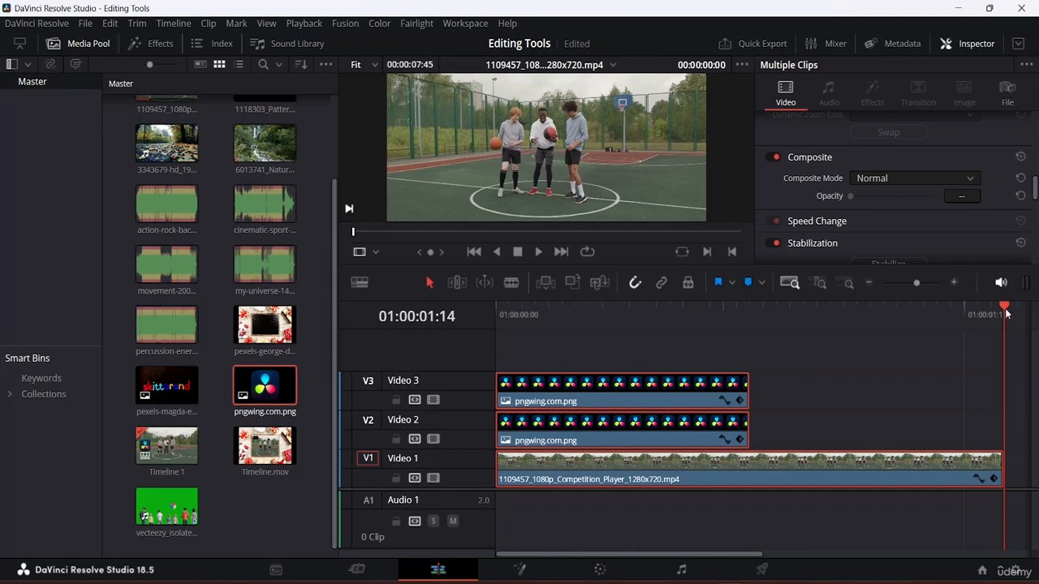
drag(1006, 314, 440, 308)
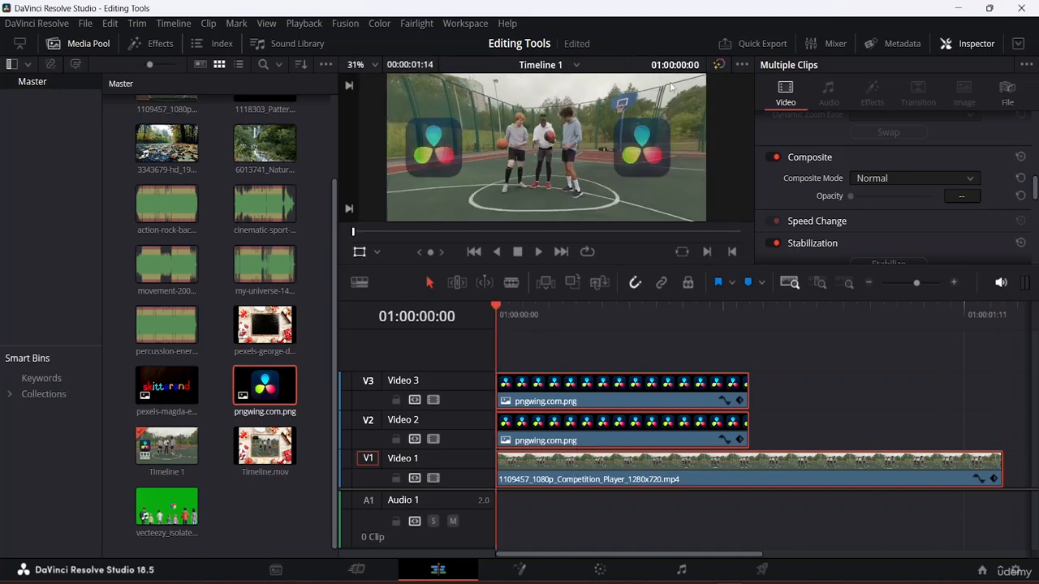
Examine the shared video settings of the three selected clips, from Transform through Composite and Stabilization to Super Scale.
scroll(867, 143, up, 5)
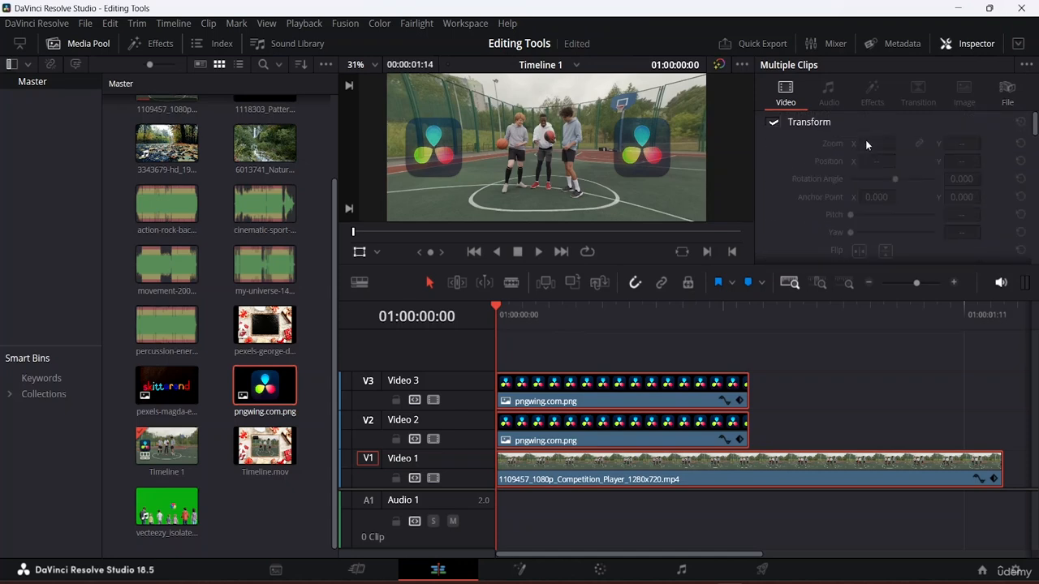
scroll(866, 140, down, 5)
scroll(904, 163, up, 4)
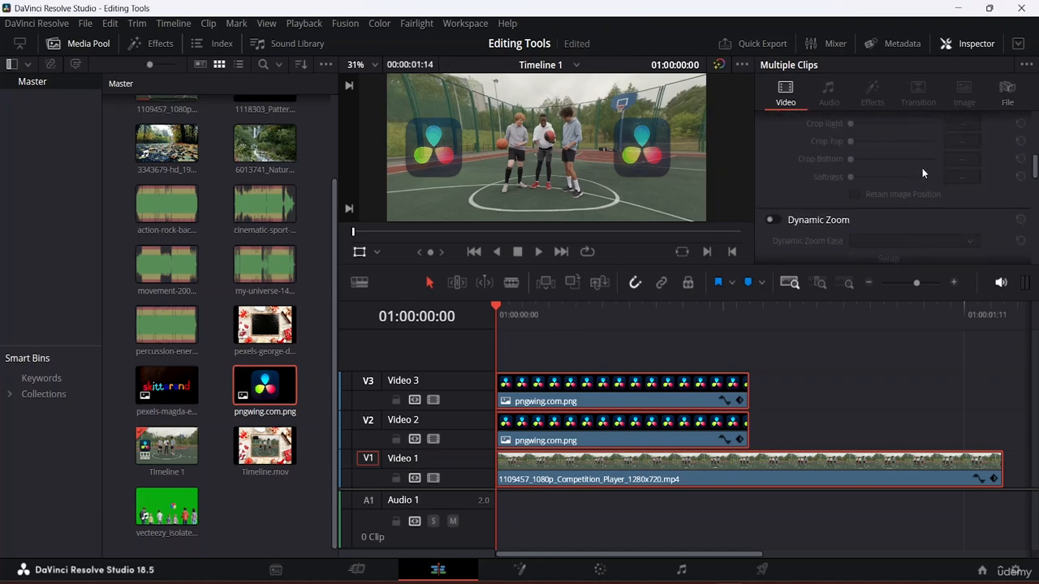
scroll(925, 173, down, 2)
scroll(927, 170, down, 1)
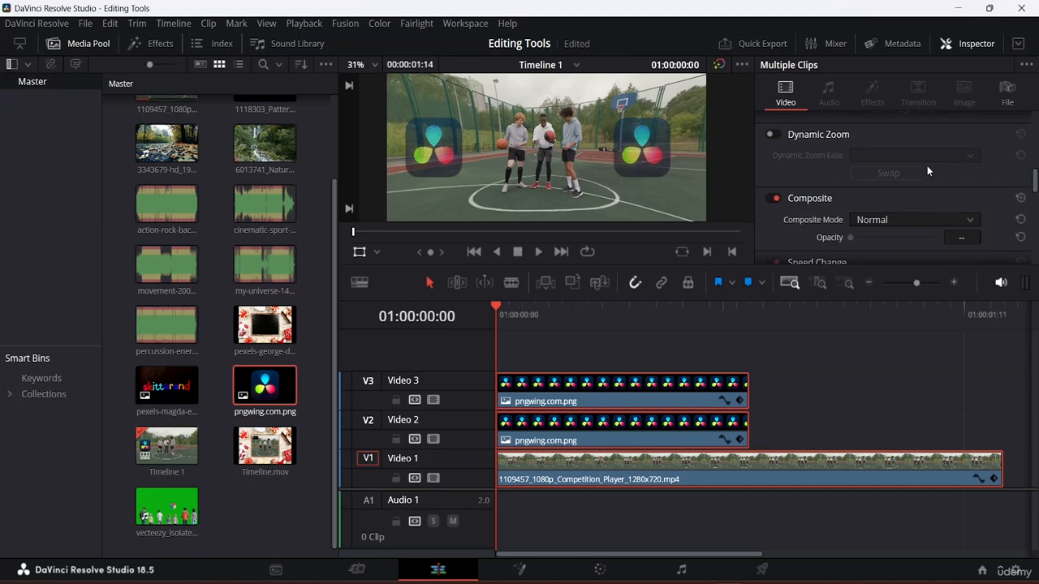
scroll(927, 170, down, 2)
scroll(927, 166, down, 6)
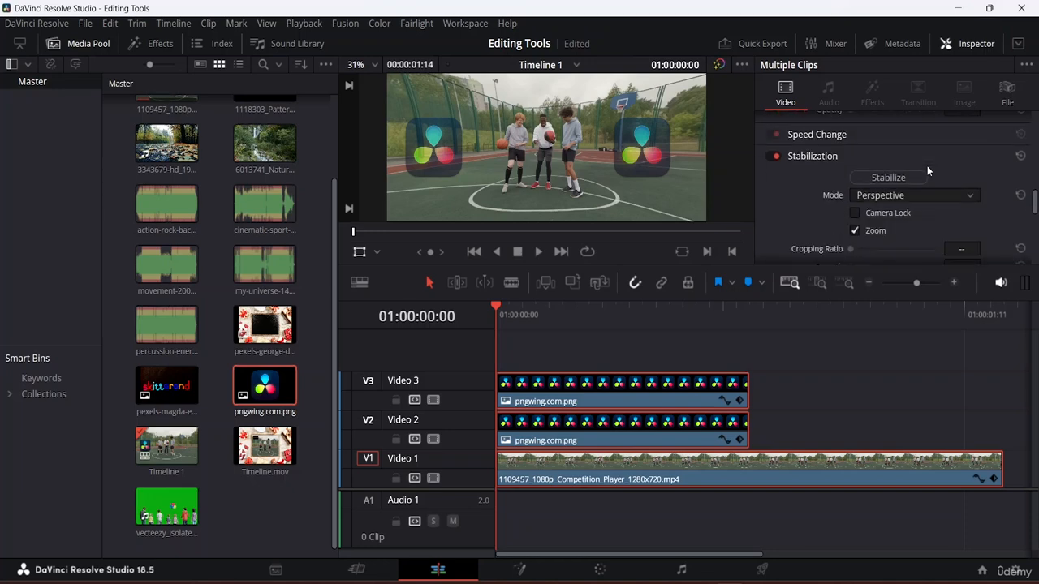
scroll(926, 164, down, 3)
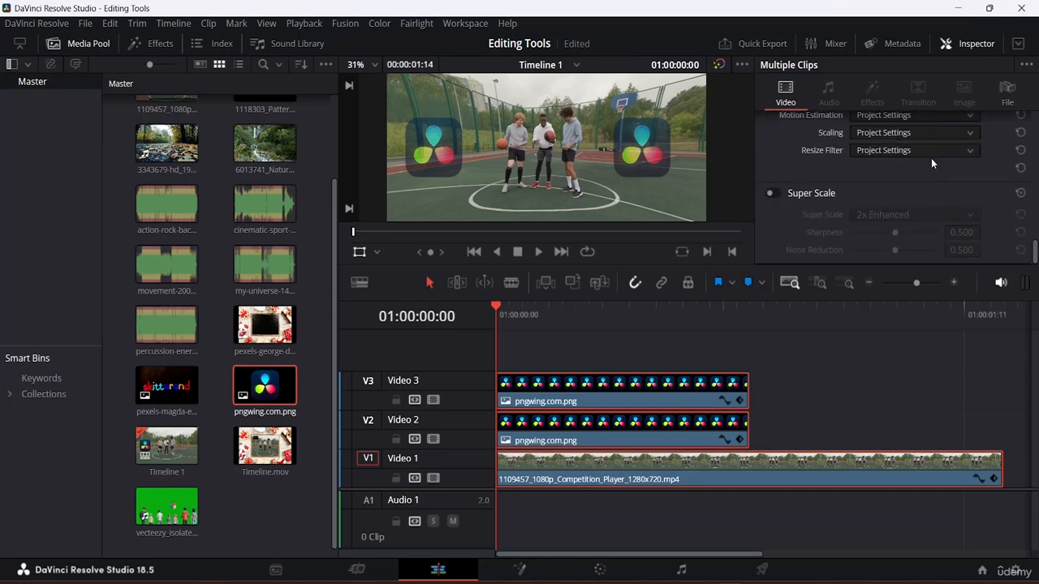
scroll(932, 163, up, 5)
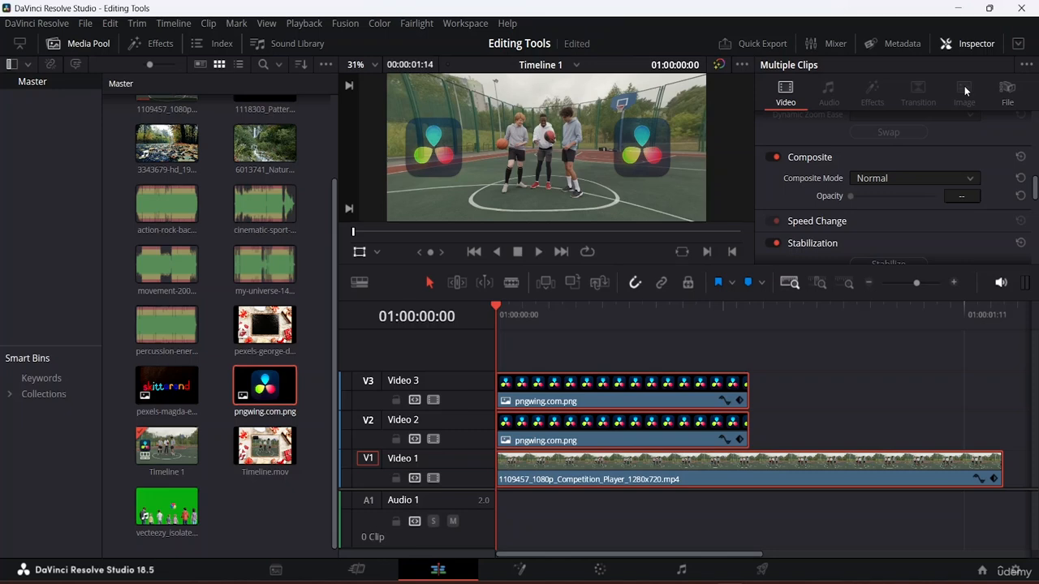
Open the curve editor of the logo clip on Video 3, and try to resize its track.
click(913, 386)
click(726, 400)
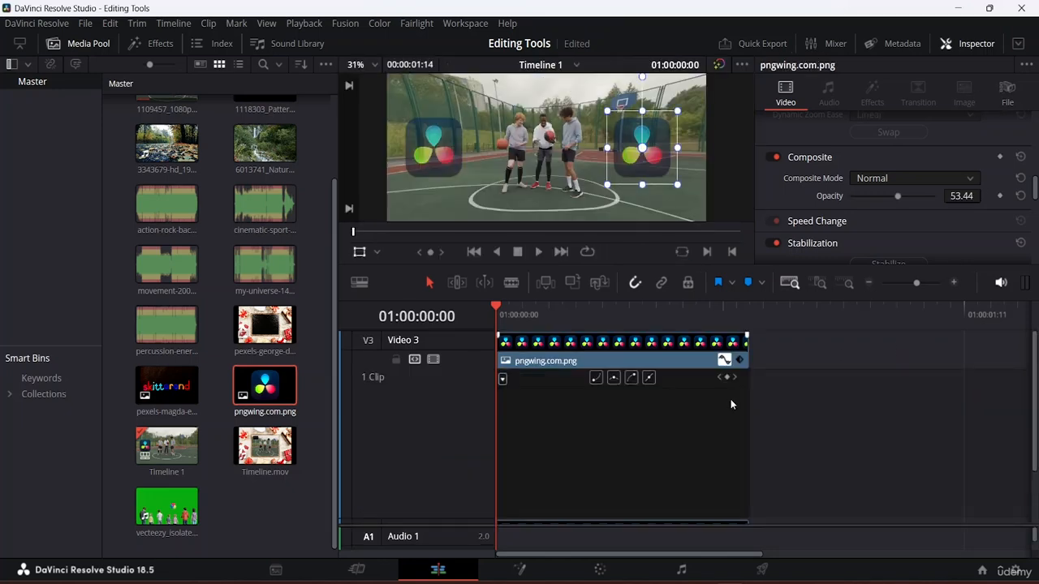
scroll(841, 410, down, 3)
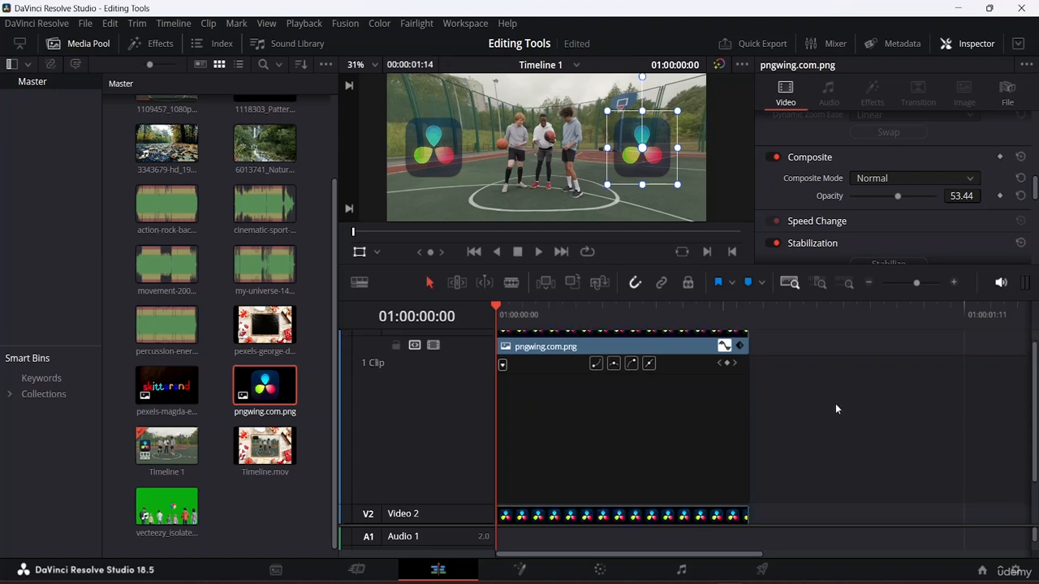
scroll(829, 393, up, 3)
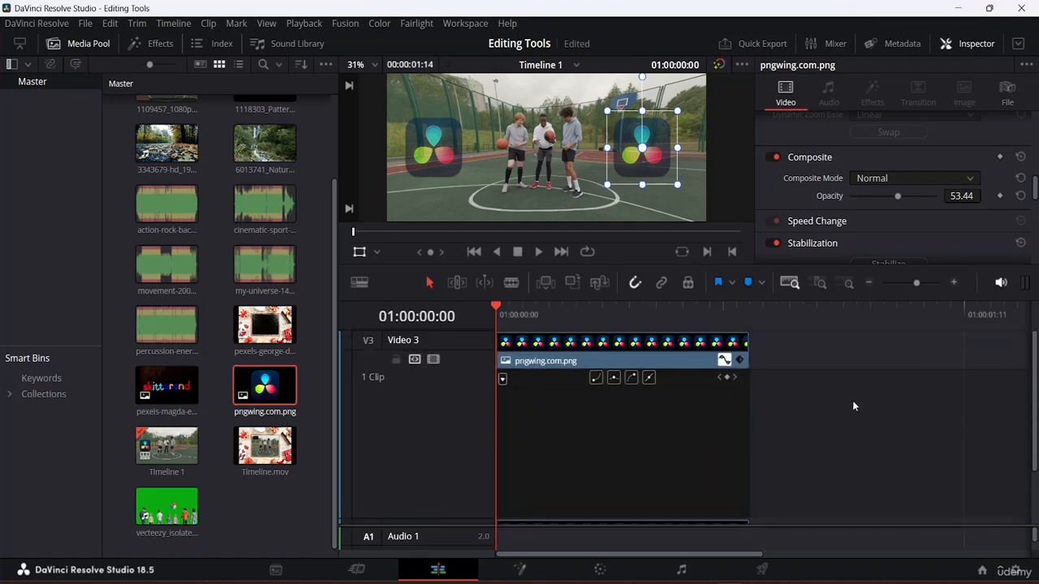
double_click(460, 336)
drag(456, 329, 457, 373)
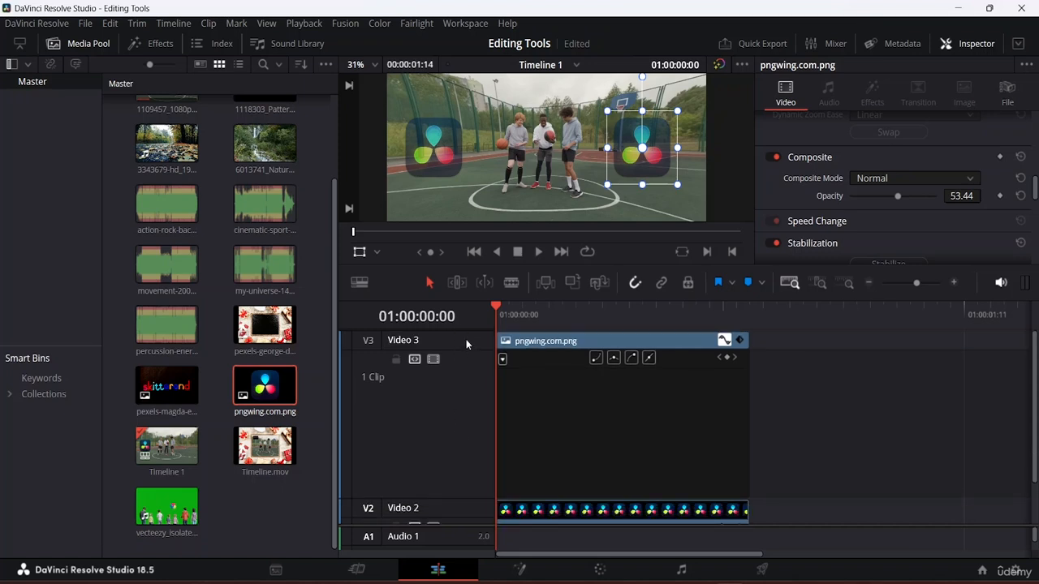
double_click(457, 335)
Examine the Video 3 logo's file information, including codec, frame rate, resolution and metadata.
click(1010, 95)
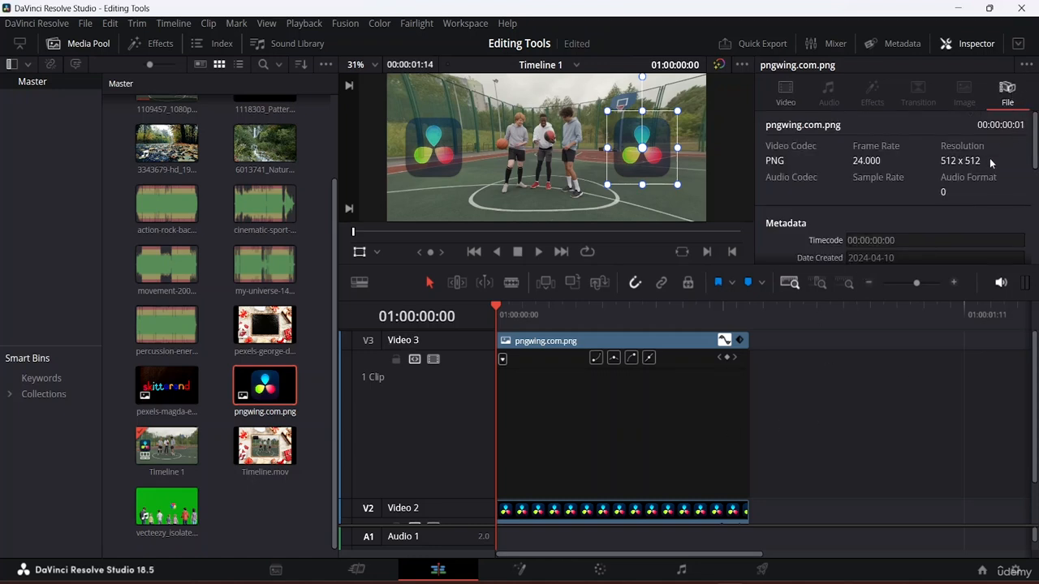
scroll(932, 169, down, 1)
scroll(932, 163, down, 5)
scroll(931, 146, up, 5)
scroll(931, 146, down, 6)
scroll(913, 121, up, 5)
Reset the user interface to its default layout.
click(474, 25)
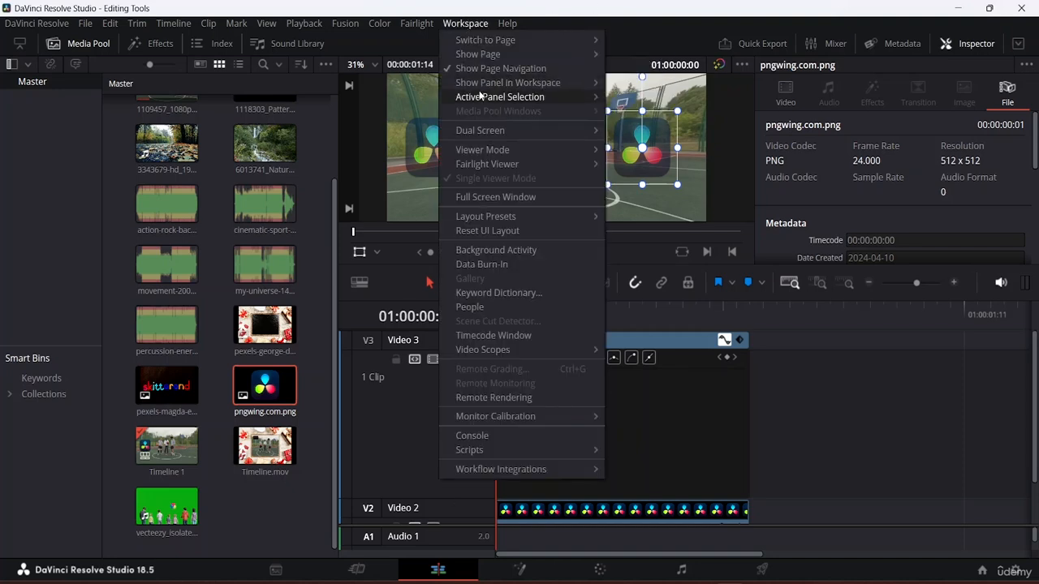
click(486, 234)
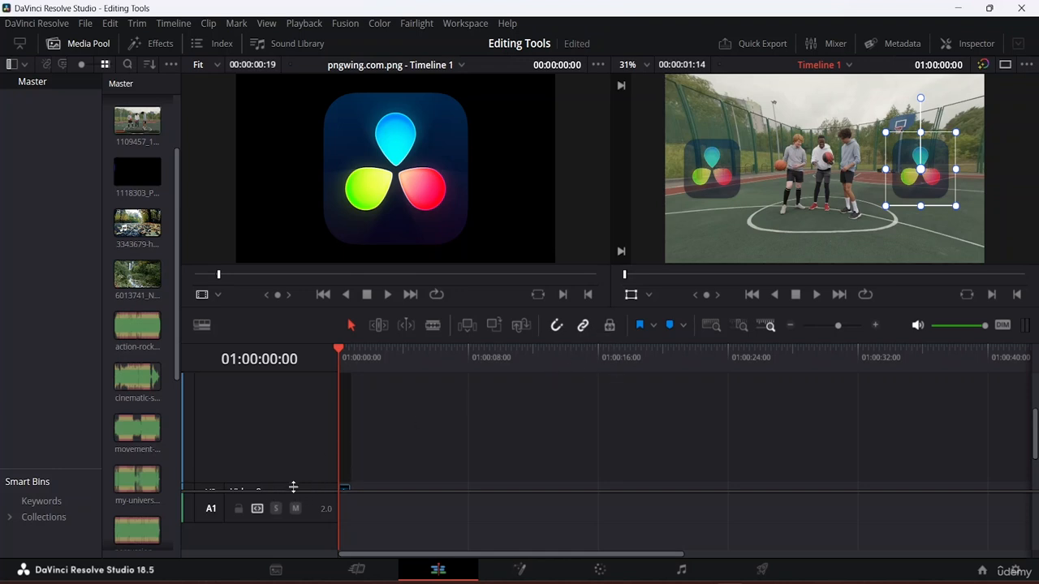
Adjust the divider between the video and audio tracks, and widen the media pool to show two columns of thumbnails.
drag(295, 487, 309, 582)
scroll(431, 384, down, 1)
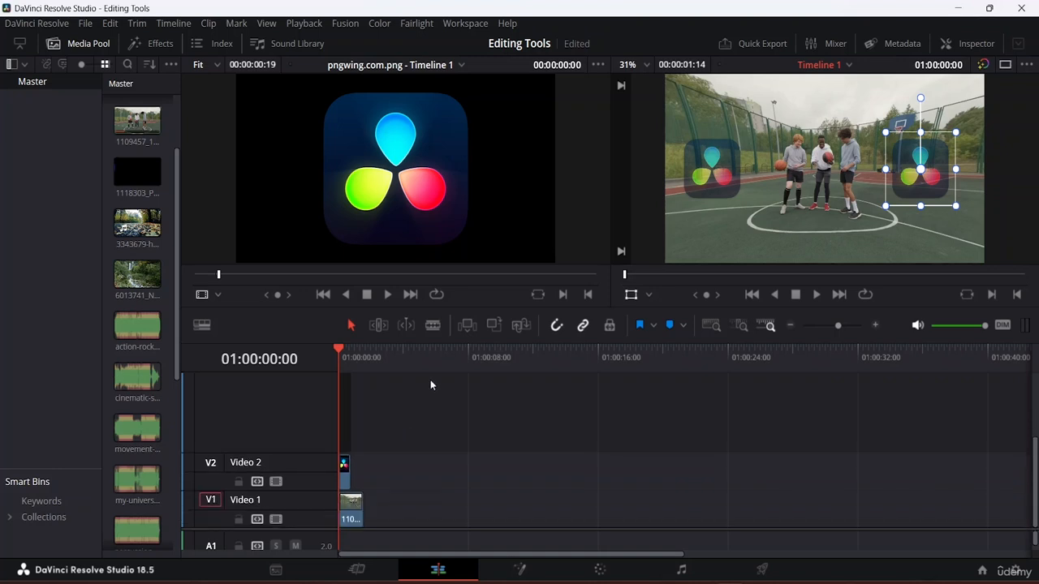
scroll(420, 401, up, 1)
scroll(360, 488, down, 1)
scroll(372, 419, up, 3)
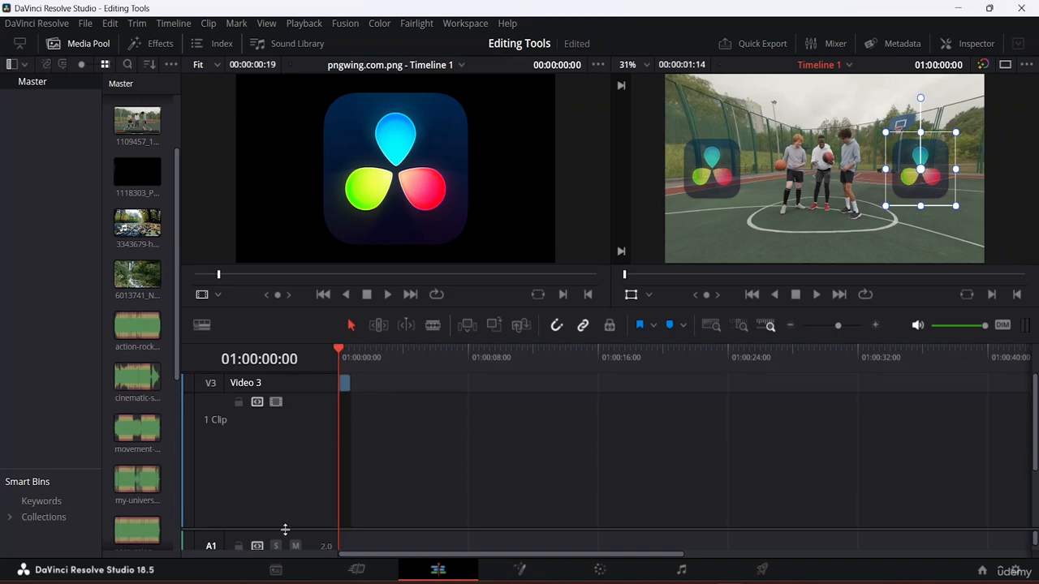
drag(285, 529, 298, 490)
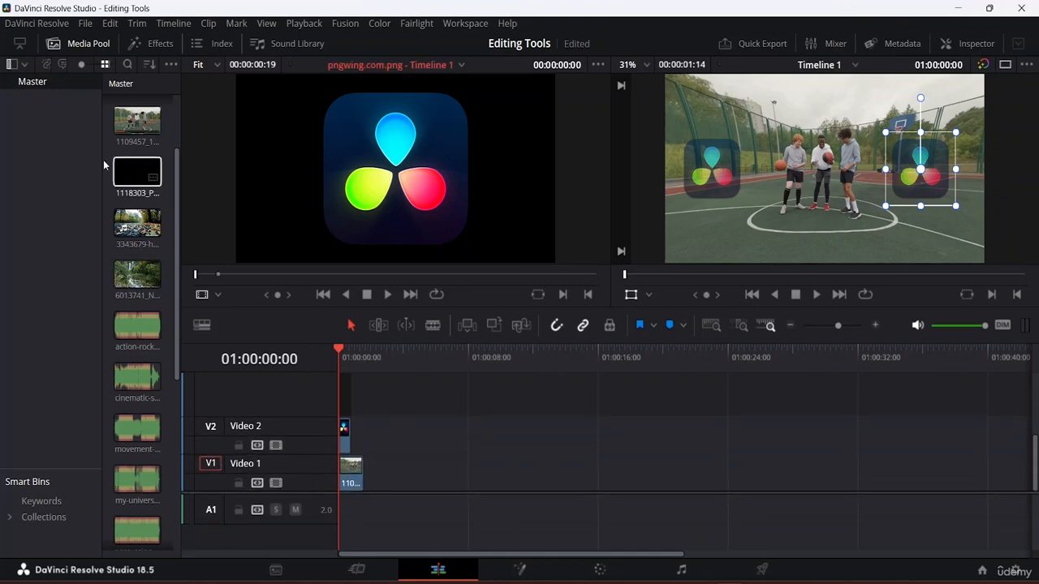
drag(180, 241, 273, 241)
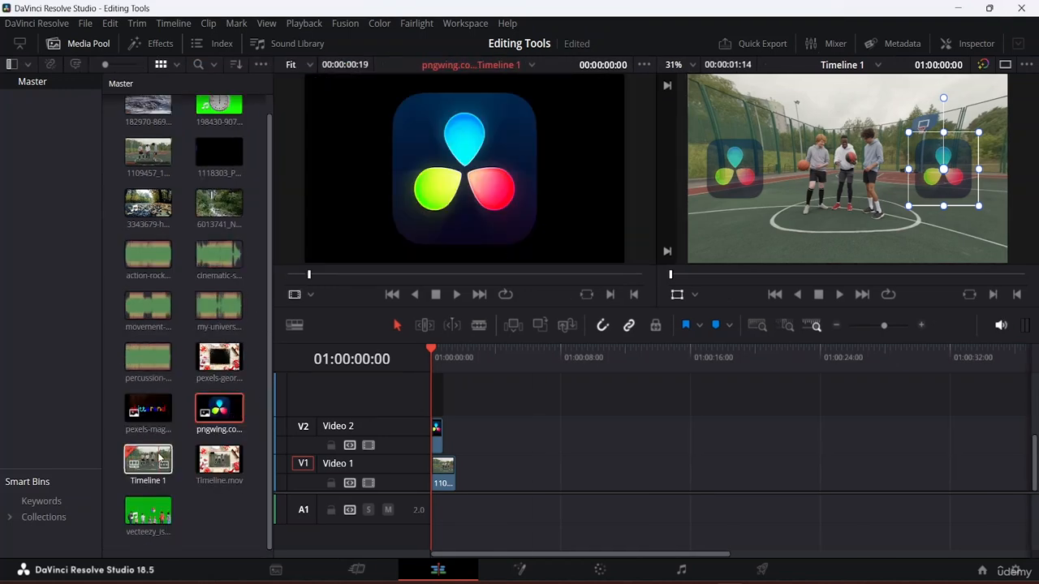
Play part of the basketball clip in the source viewer, and play Timeline 1 through to its end in the timeline viewer.
click(163, 264)
scroll(159, 207, up, 1)
click(153, 175)
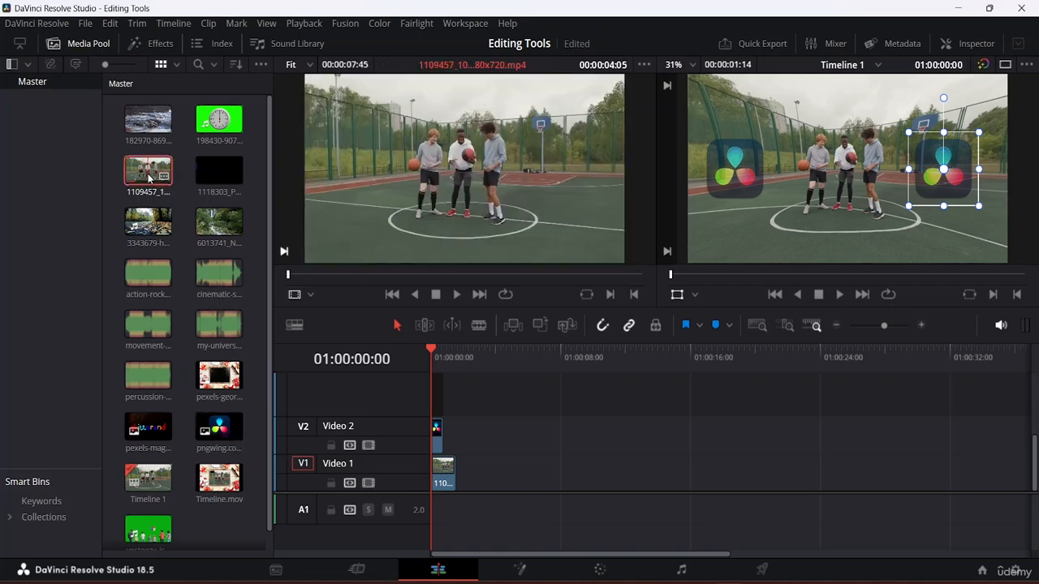
click(457, 294)
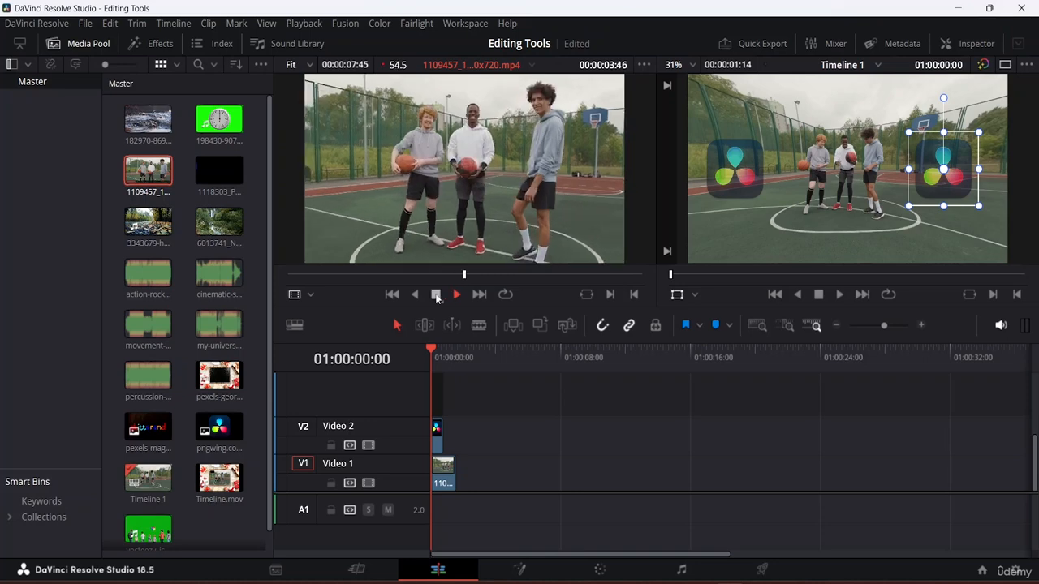
click(436, 296)
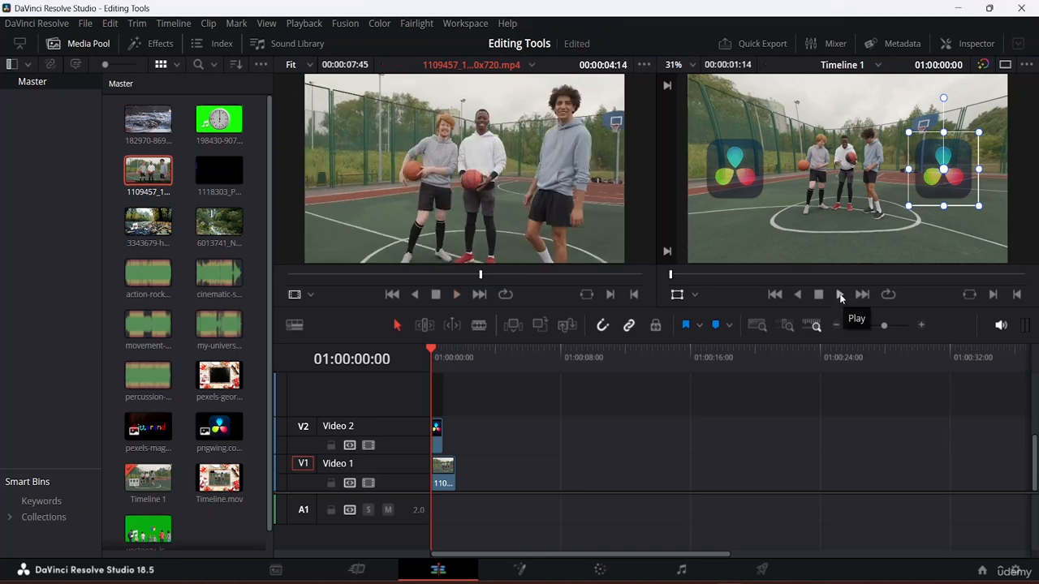
click(840, 295)
click(841, 296)
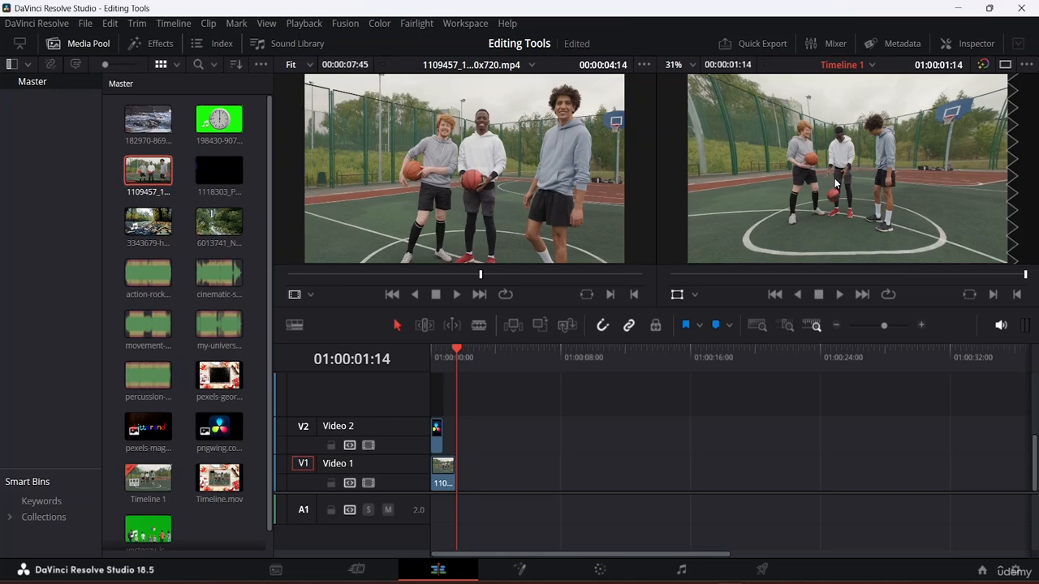